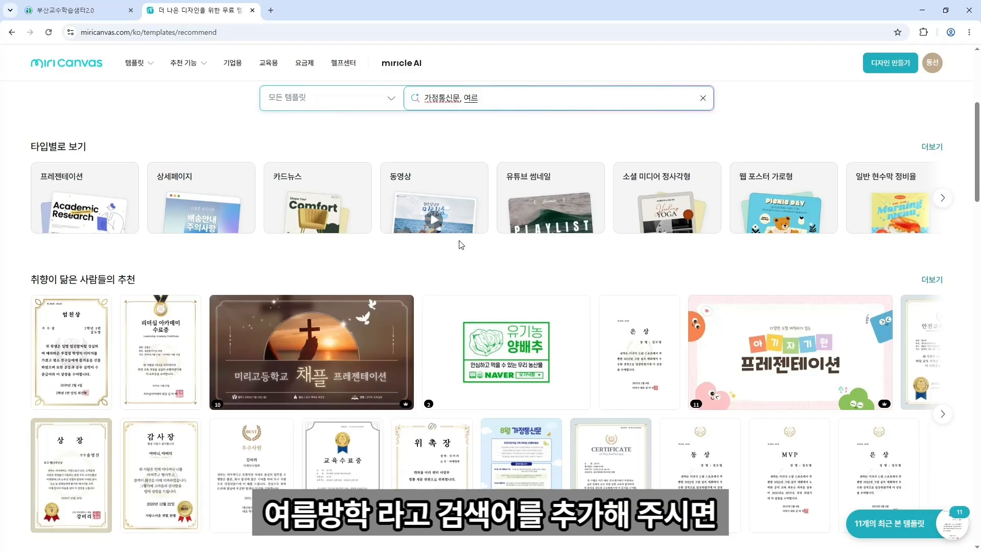
Search templates for 가정통신문 and 여름방학 and look over the style and colour filters.
type("방학")
key("Return")
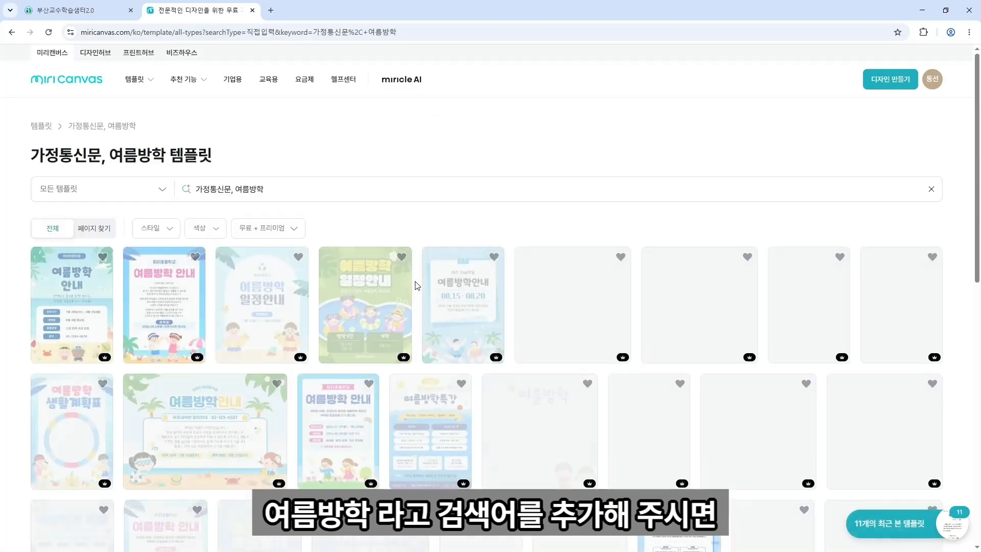
scroll(431, 223, "down", 3)
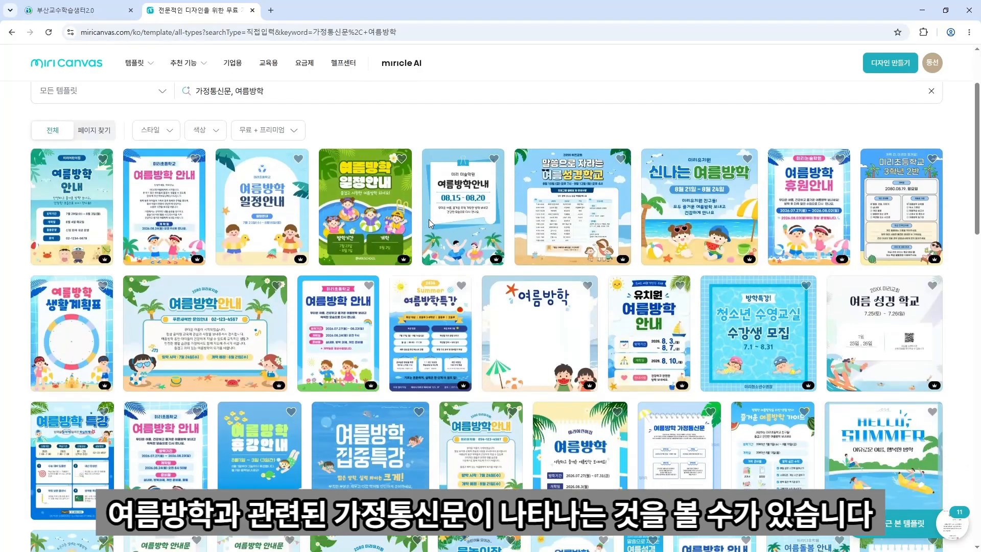
scroll(428, 220, "up", 3)
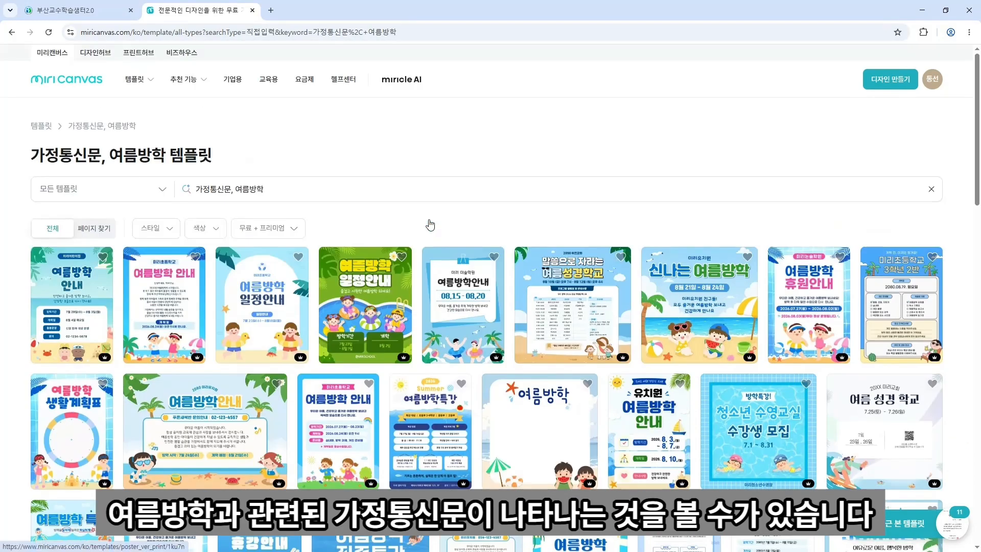
left_click(171, 230)
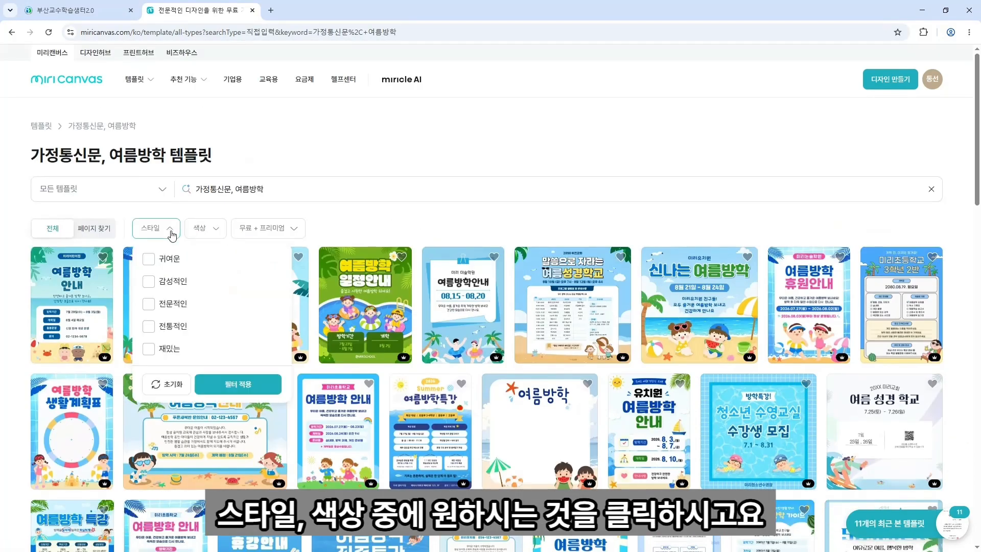
left_click(208, 231)
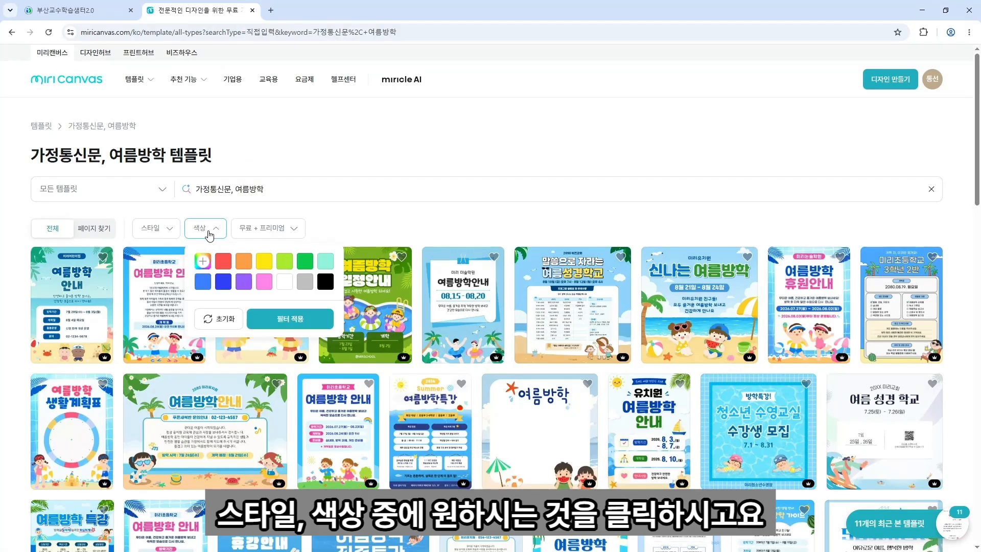
Filter the template results to portrait (세로형) web posters.
left_click(150, 193)
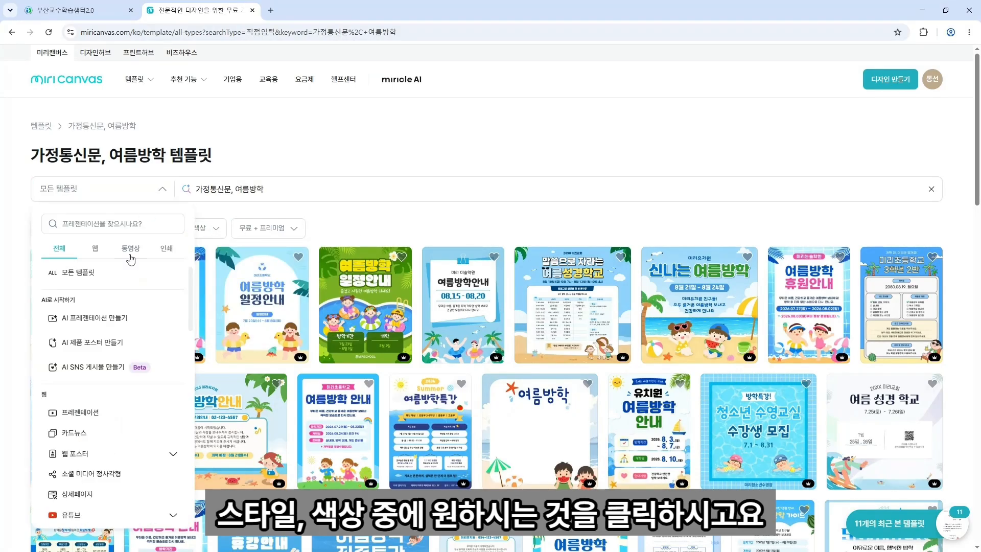
scroll(129, 413, "down", 1)
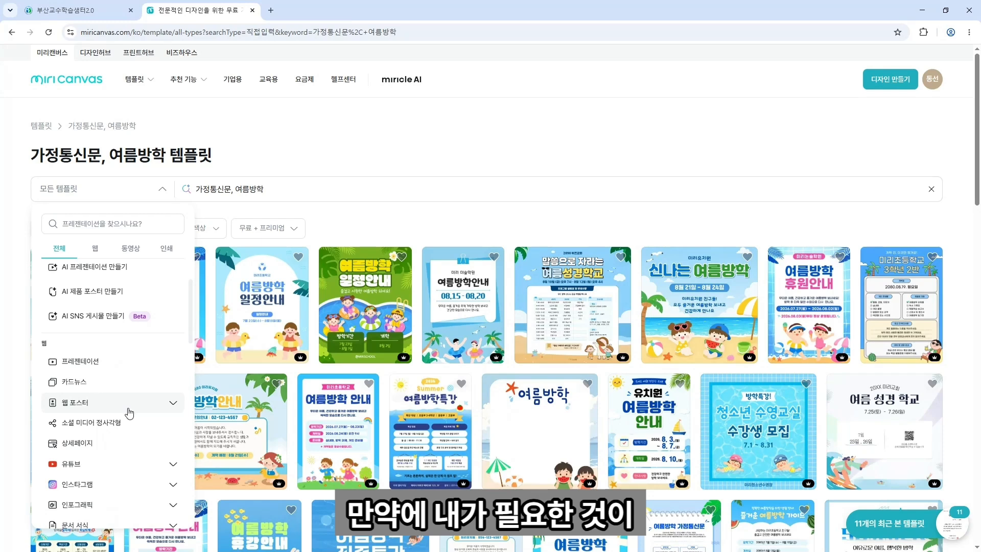
left_click(129, 413)
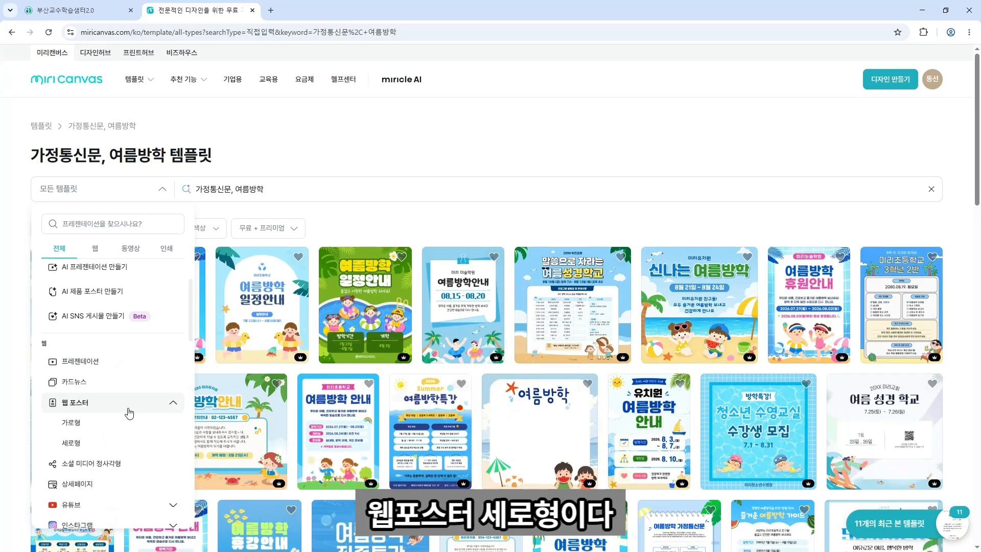
left_click(119, 448)
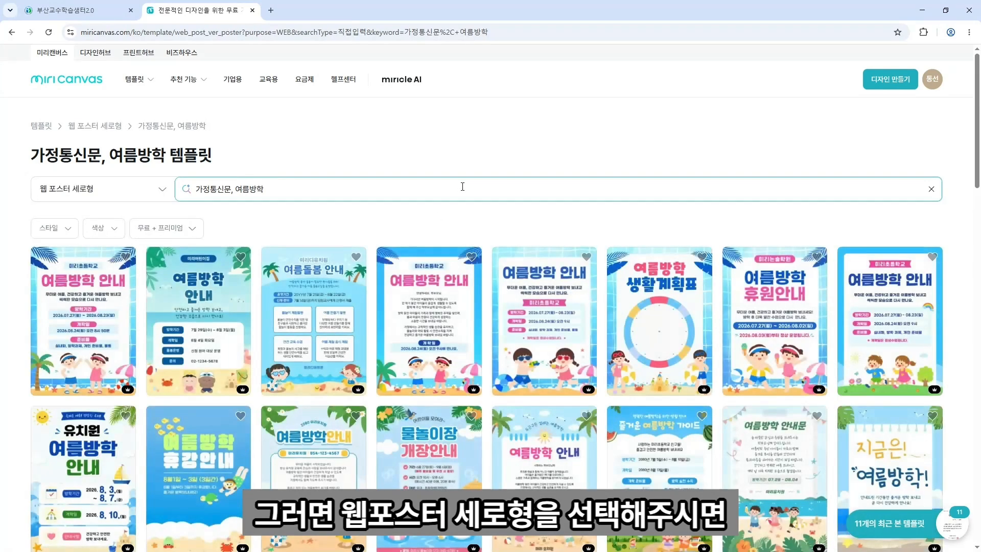
scroll(463, 189, "down", 3)
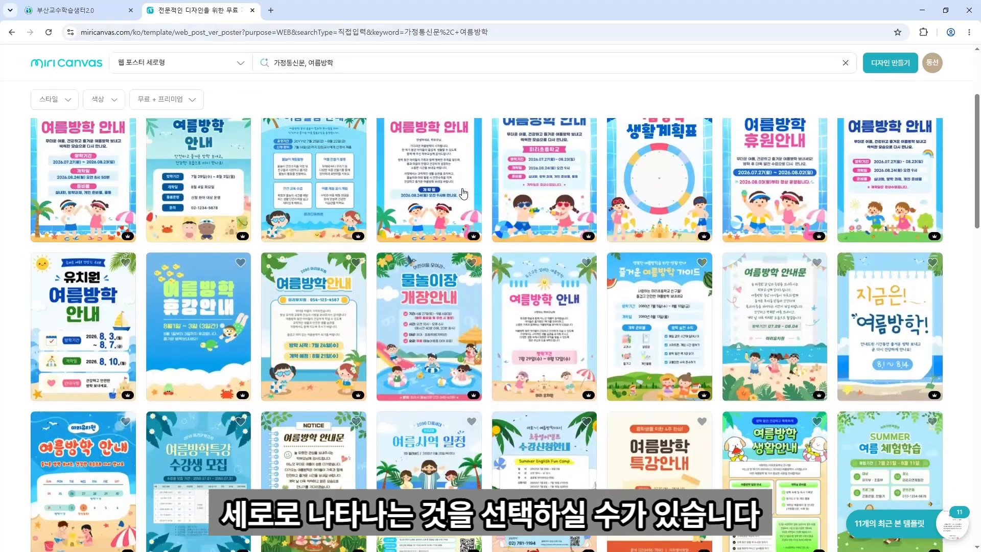
scroll(463, 193, "down", 3)
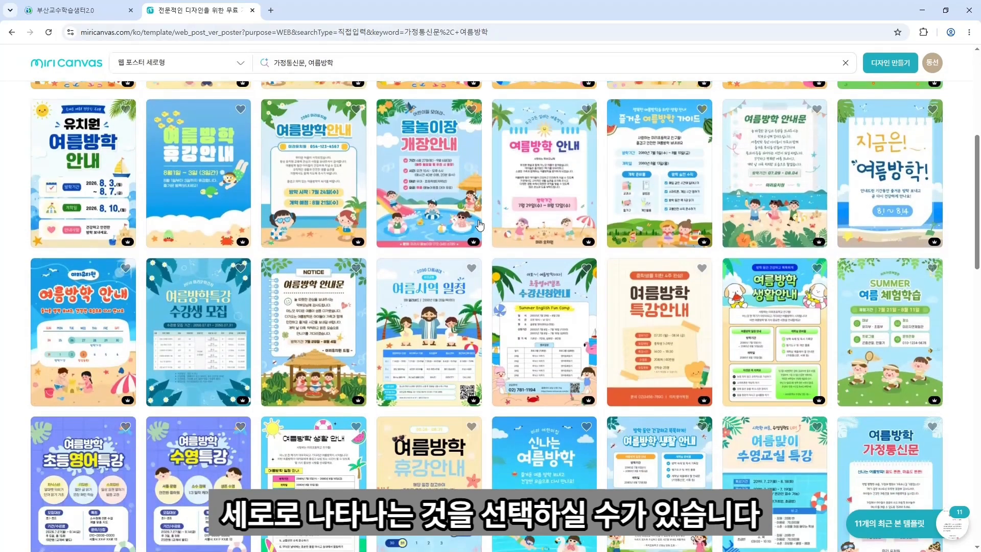
scroll(462, 193, "up", 6)
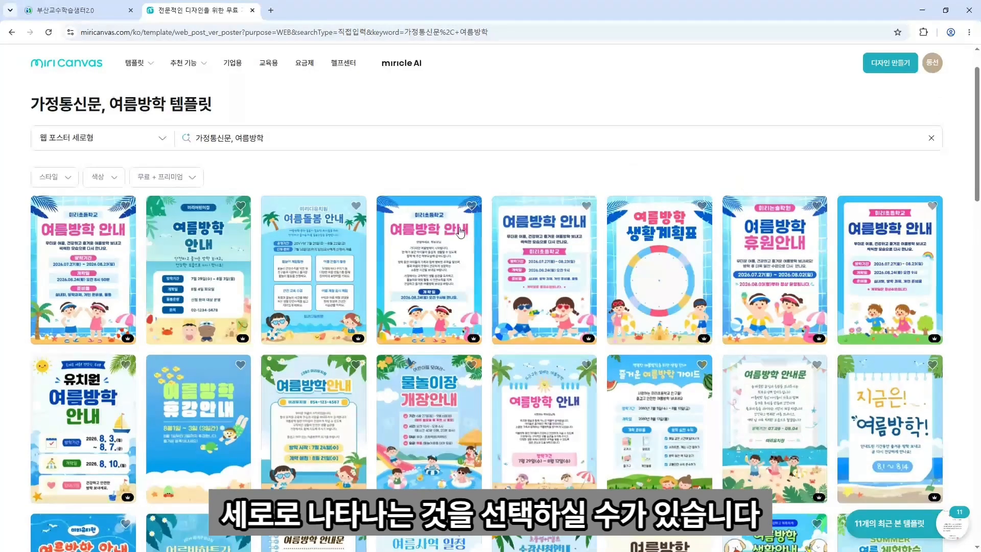
Create a design from the blue 여름방학 안내 template and close the matching-elements panel.
left_click(432, 266)
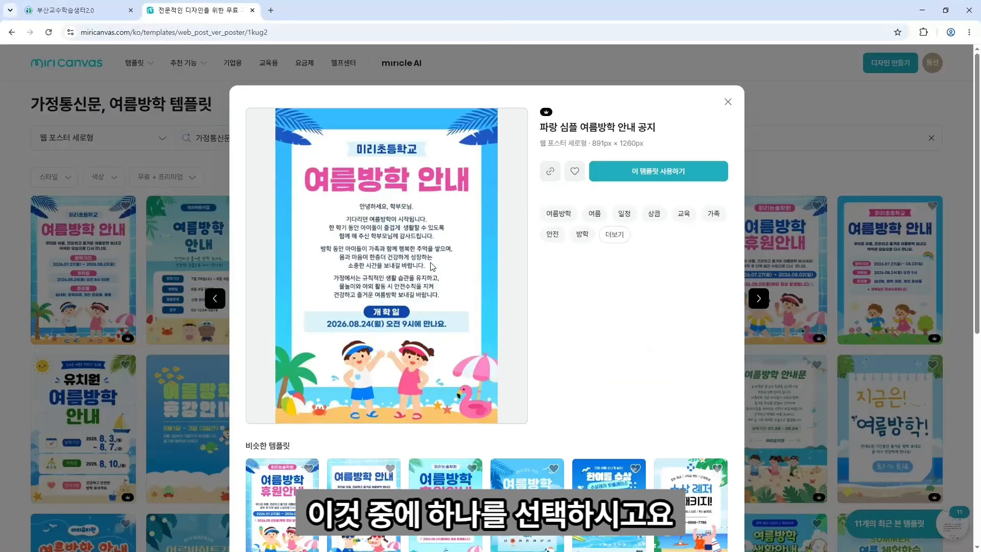
left_click(622, 177)
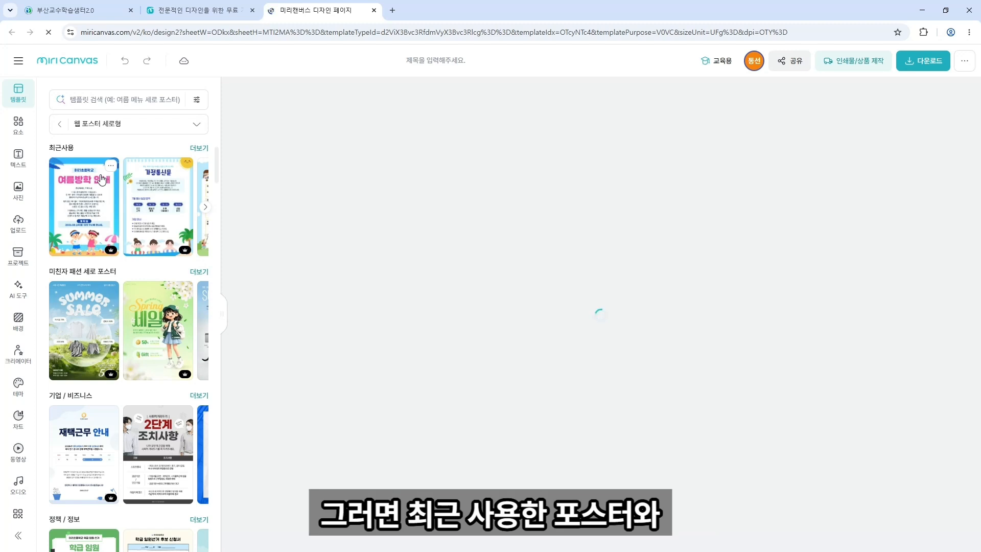
scroll(104, 235, "down", 2)
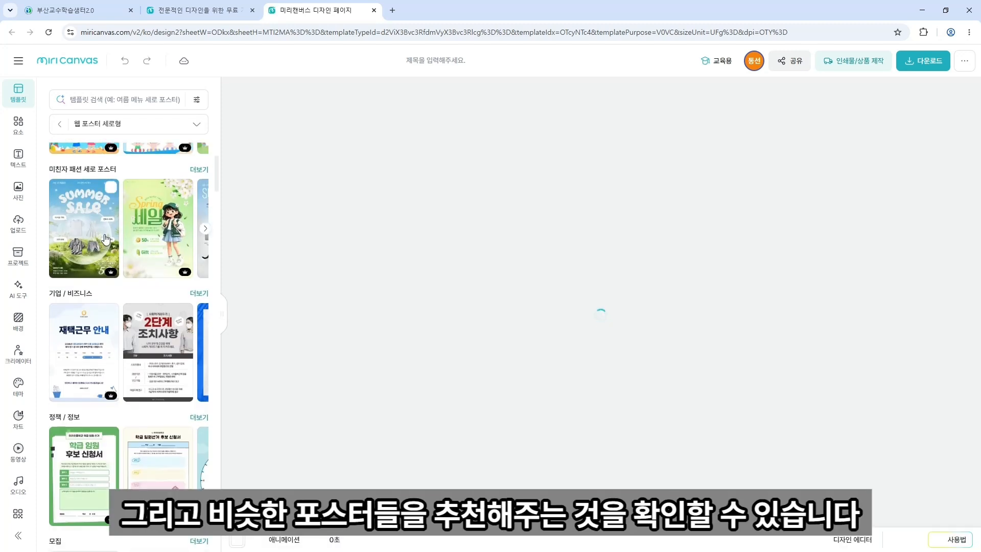
scroll(106, 237, "down", 2)
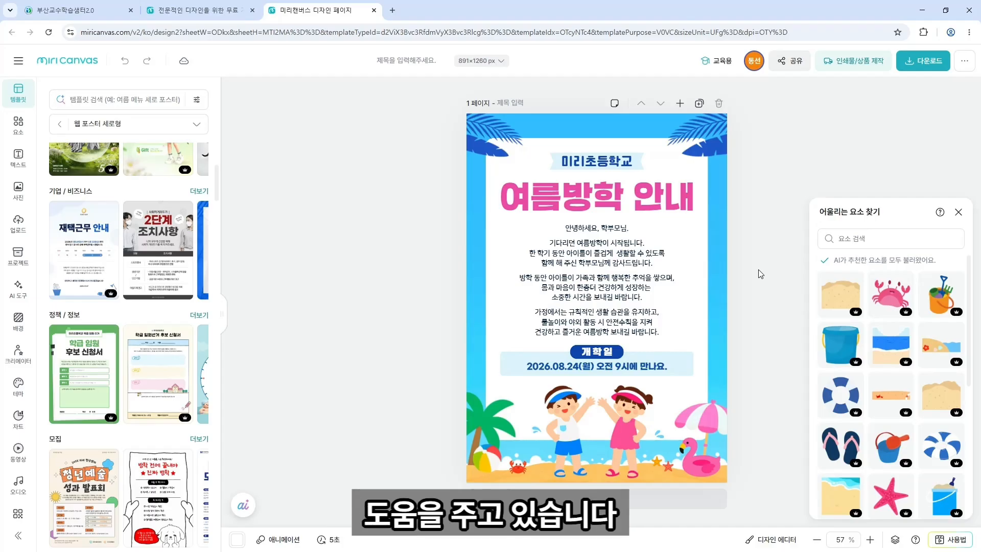
scroll(760, 274, "up", 3)
left_click(959, 212)
scroll(823, 221, "up", 1)
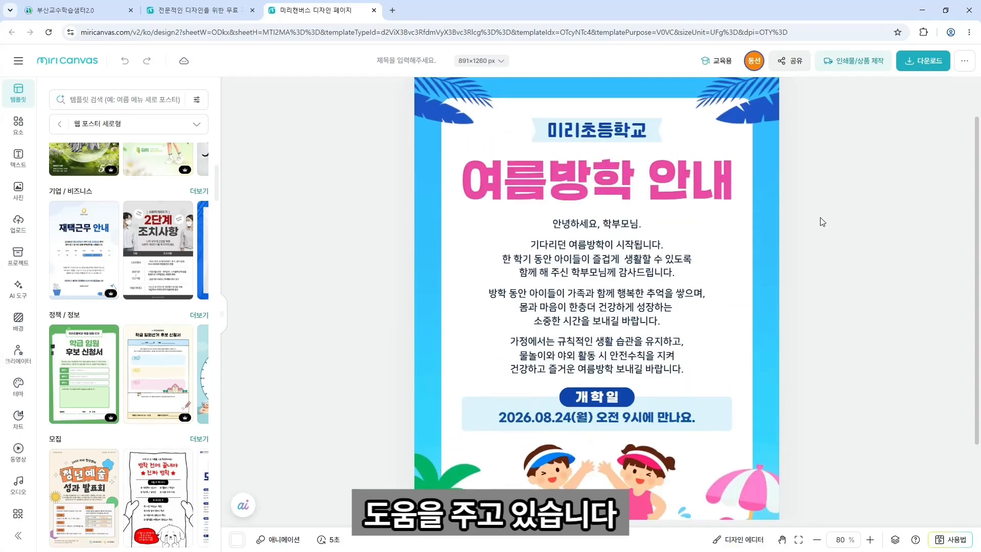
scroll(823, 222, "up", 1)
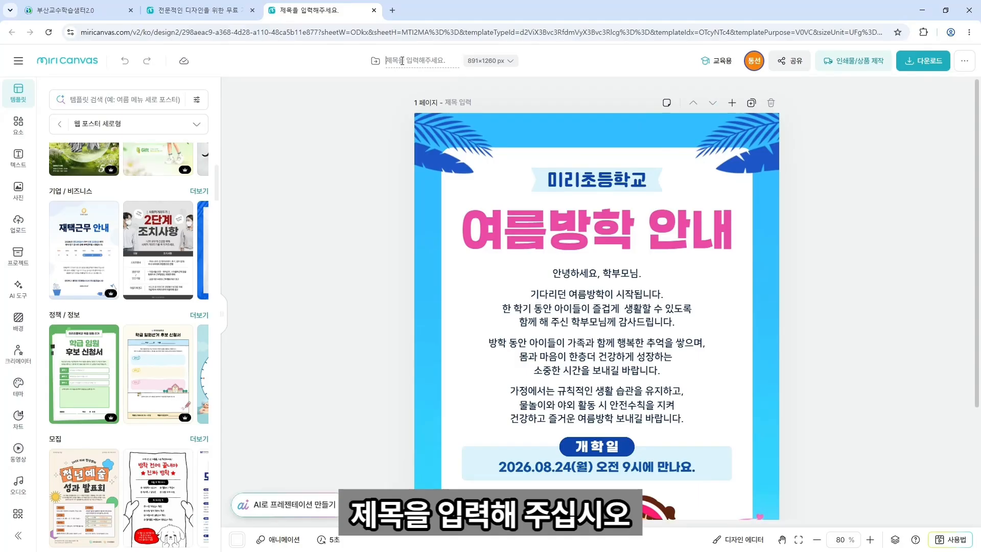
Rename the design to '샘터초 가정통신문'.
left_click(402, 61)
type("셈")
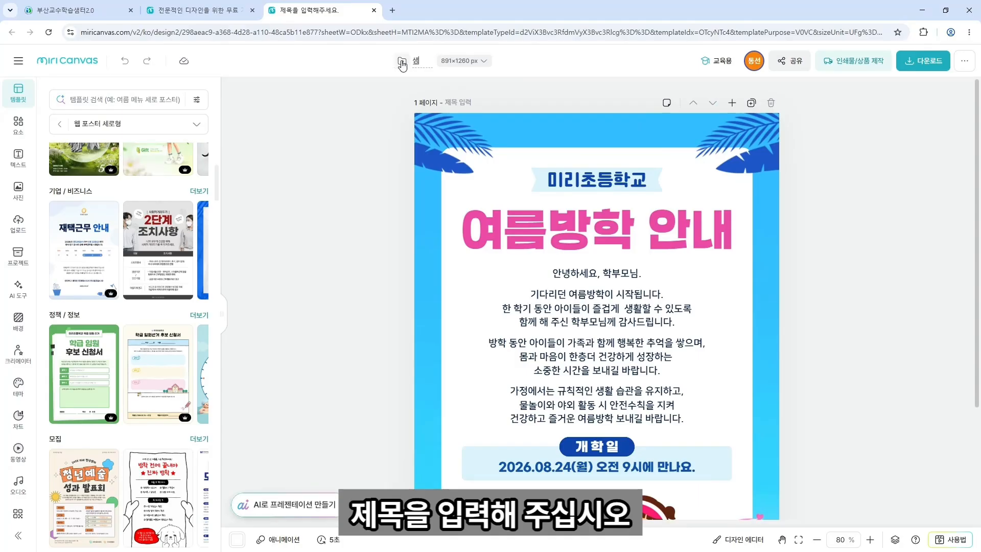
type("터초 가정통신무")
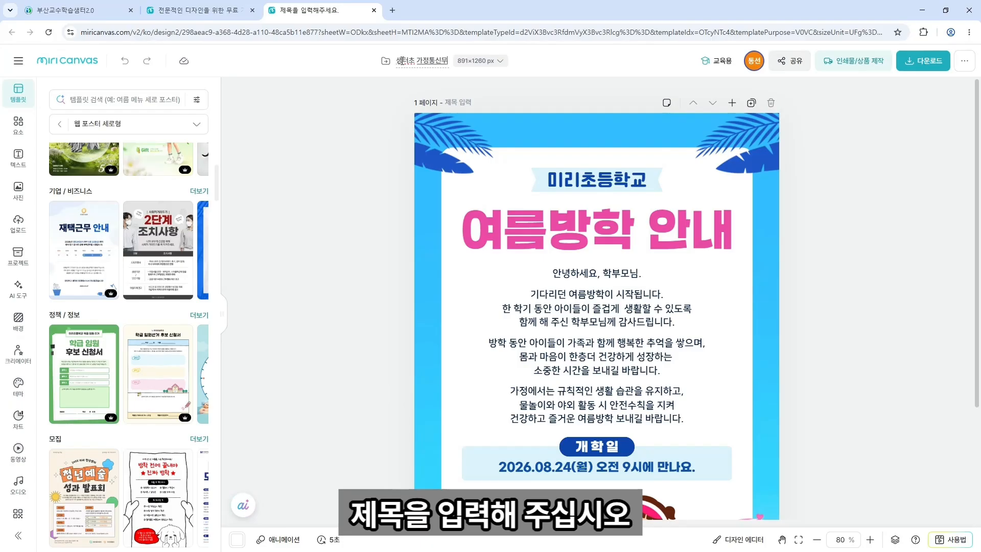
key("Return")
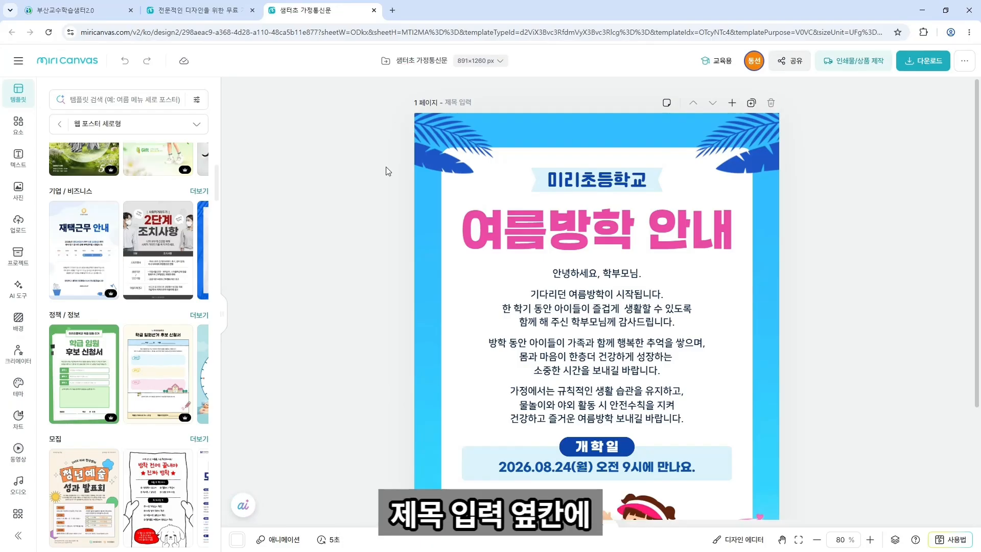
Open the custom page-size entry showing 891 × 1260, keeping px units.
left_click(493, 64)
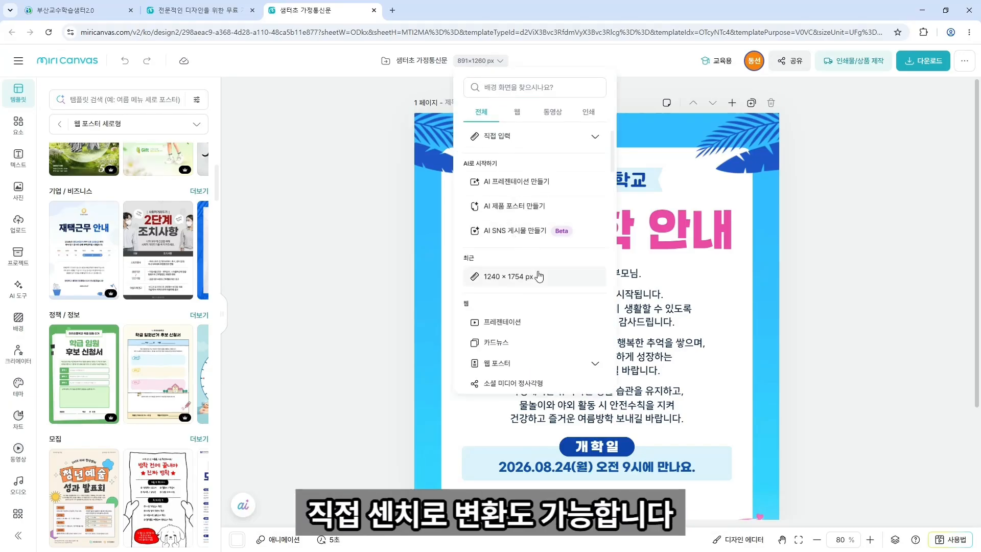
left_click(553, 142)
left_click(581, 162)
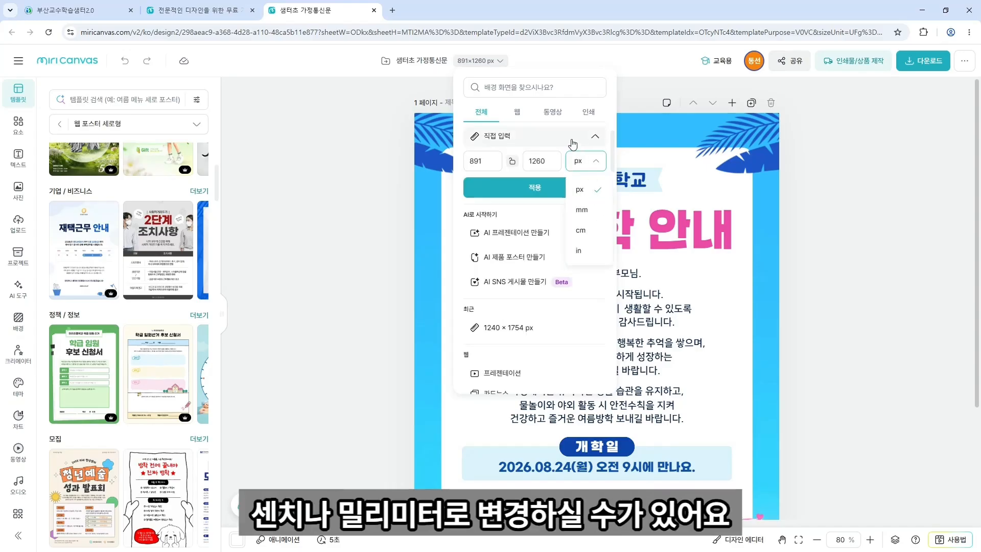
left_click(564, 80)
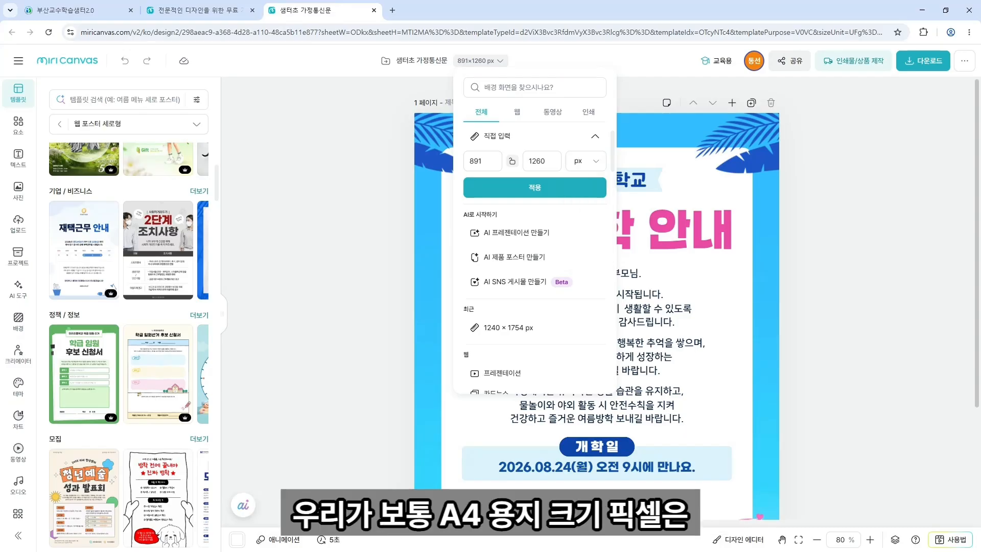
Show Google's A4 pixel sizes, zoomed in to read 1240 × 1754 px at 150 DPI.
left_click_drag(0, 72, 610, 4)
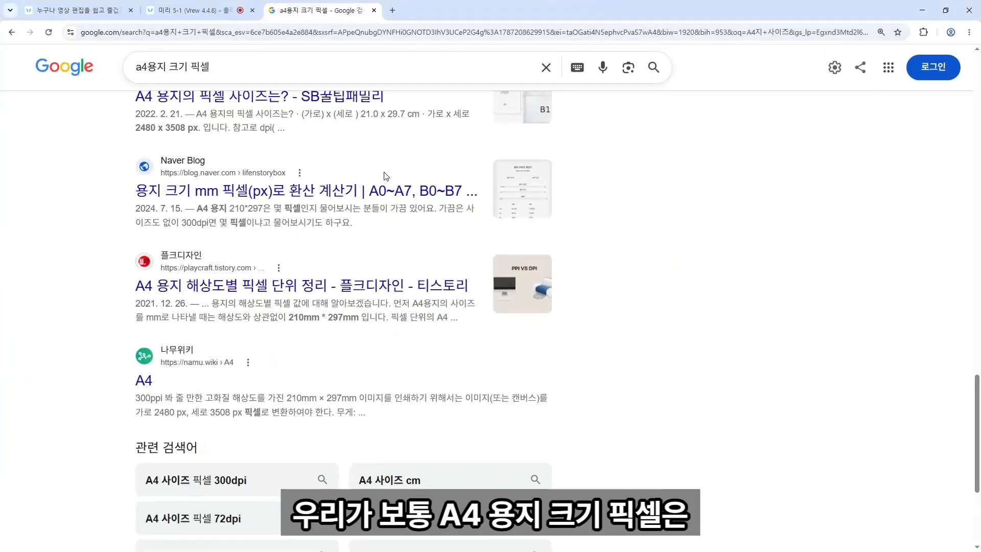
scroll(399, 157, "up", 15)
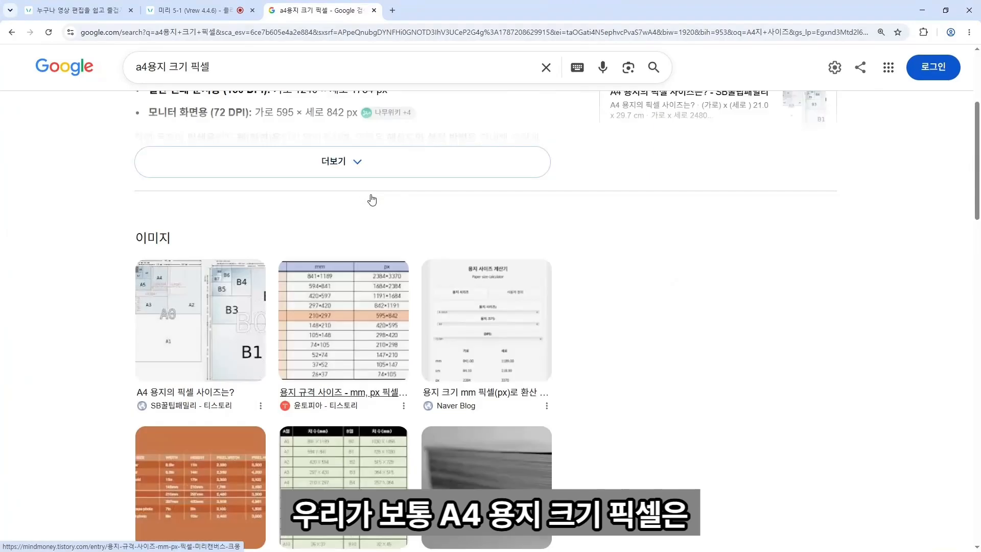
scroll(372, 199, "up", 5)
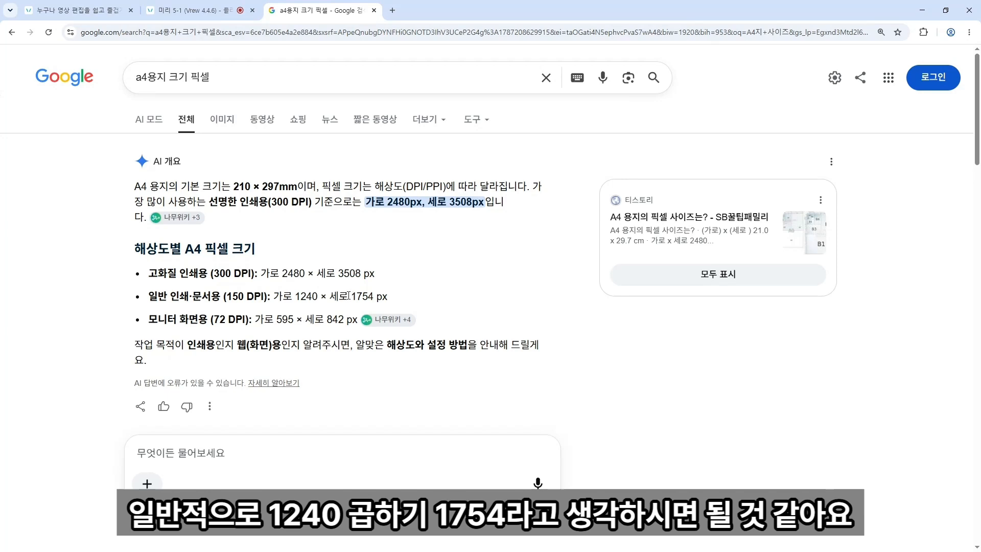
key("ctrl+plus")
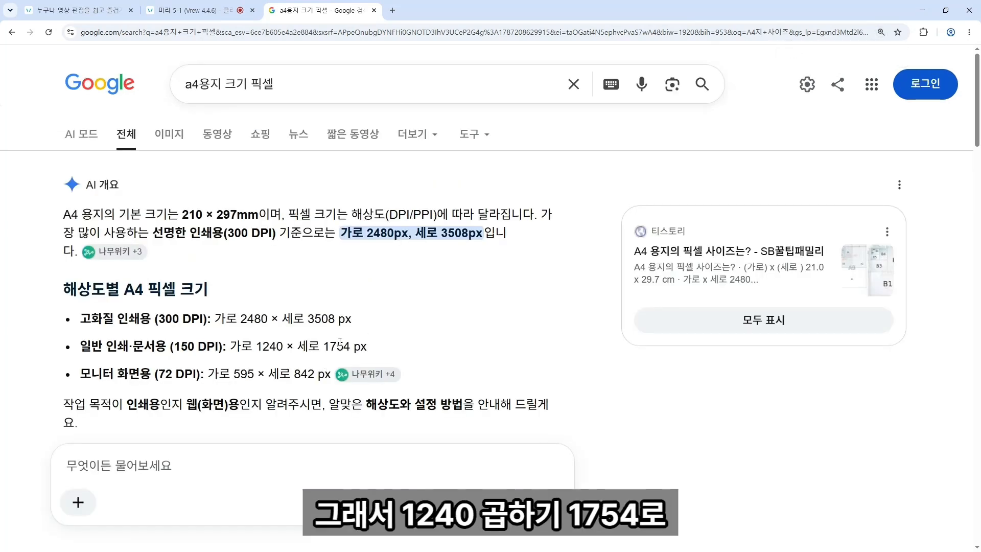
Resize the page to 1240 × 1754 px and dismiss the template apply-mode options.
left_click_drag(458, 10, 0, 113)
double_click(475, 161)
type("124")
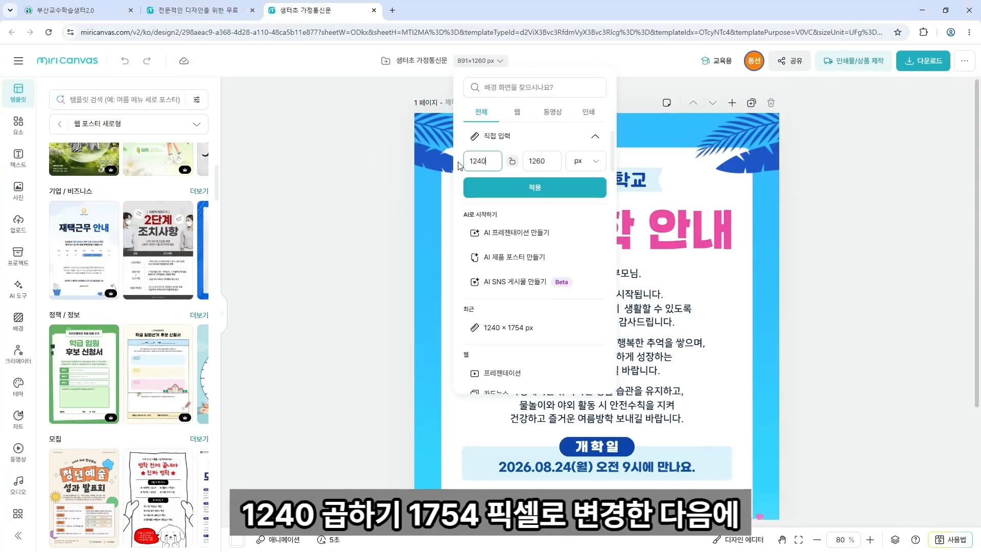
type("0")
double_click(551, 166)
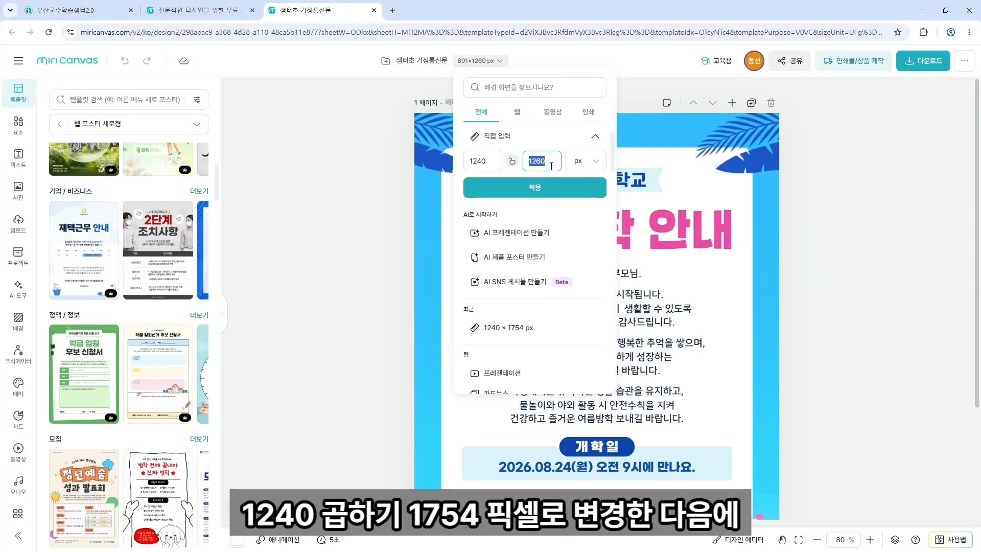
type("1754")
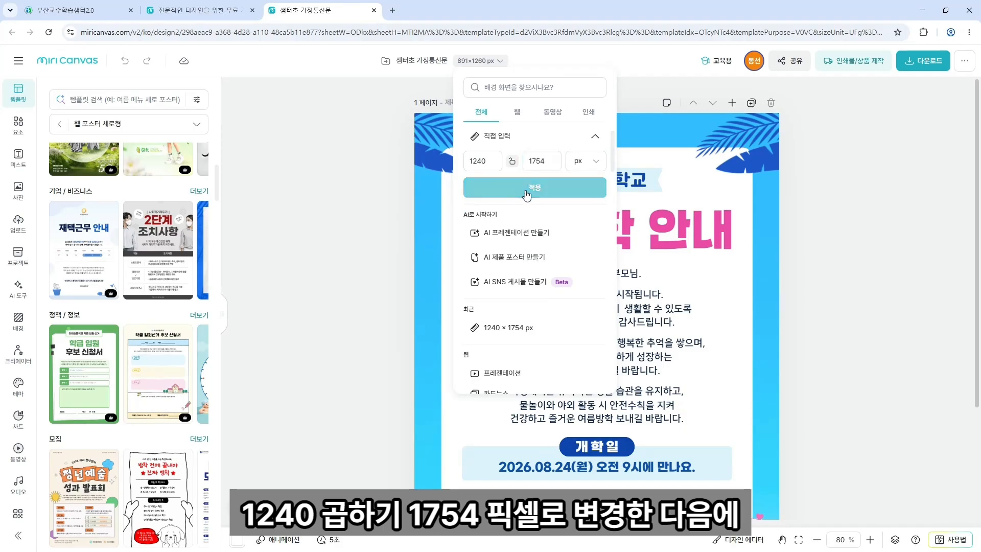
left_click(522, 189)
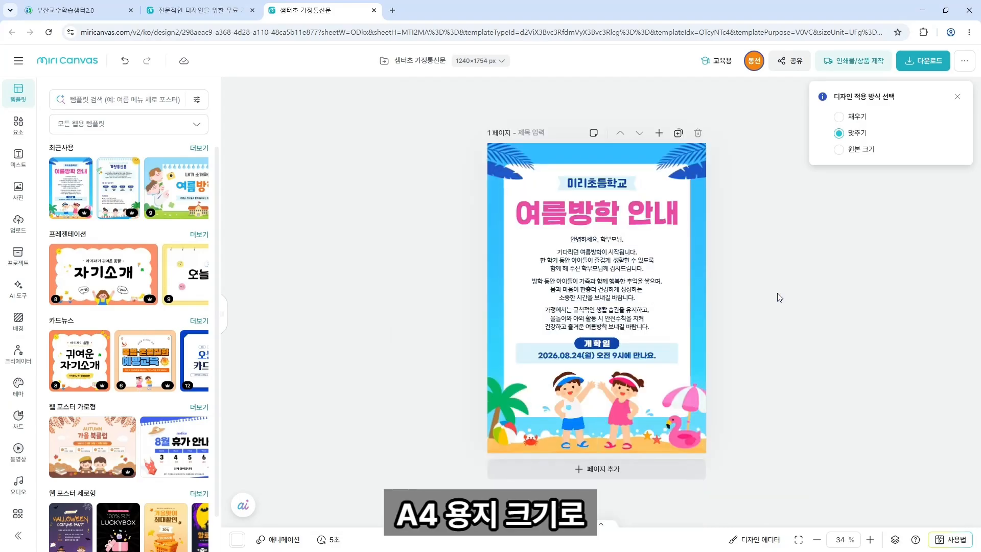
left_click(957, 97)
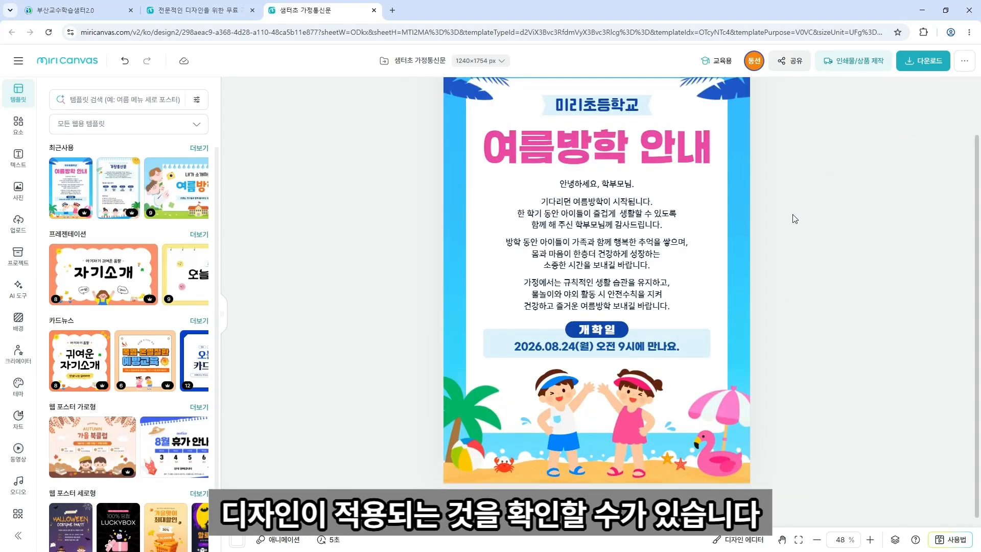
scroll(795, 218, "up", 1)
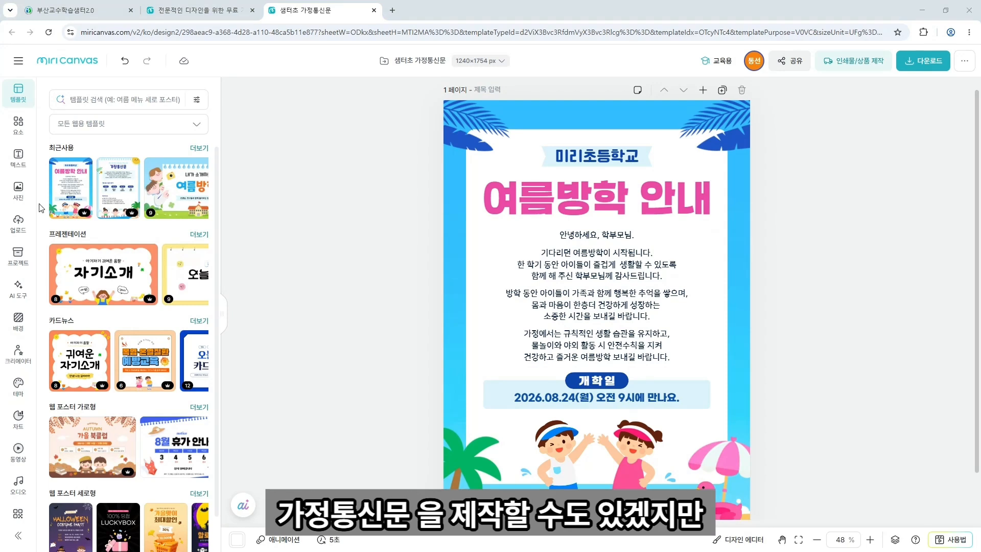
Start an AI poster described as '초등학교 여름방학 안내 가정통신문 제작'.
left_click(15, 289)
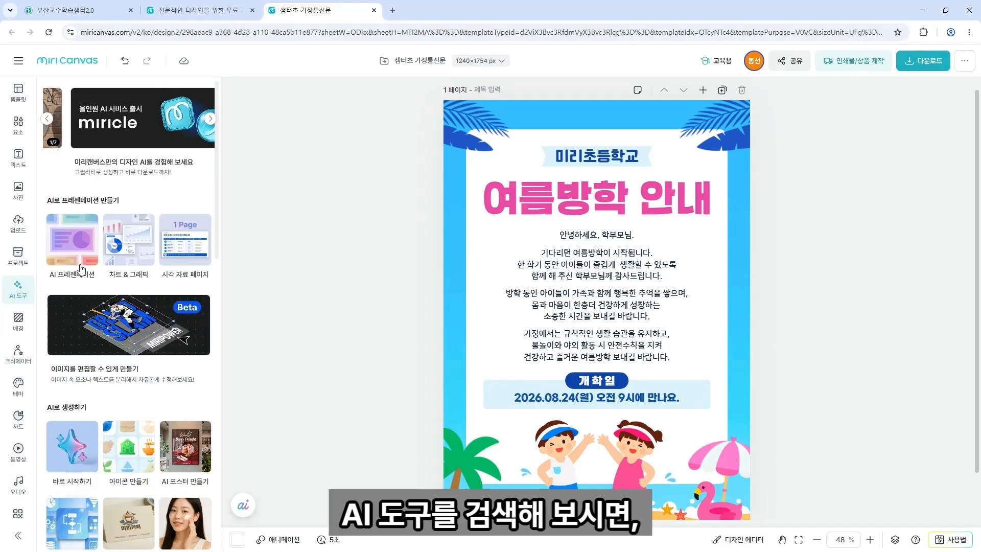
scroll(118, 269, "down", 2)
scroll(119, 270, "down", 2)
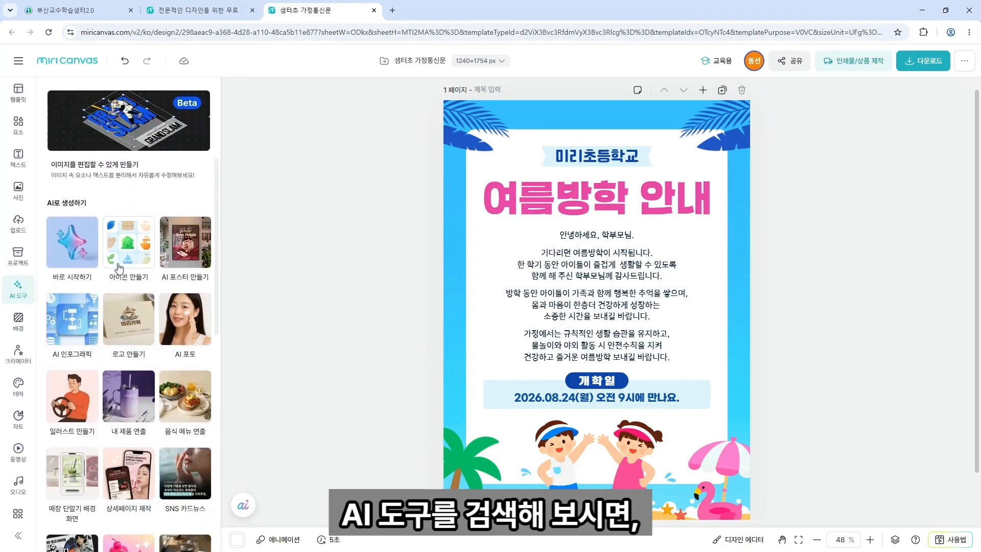
left_click(190, 249)
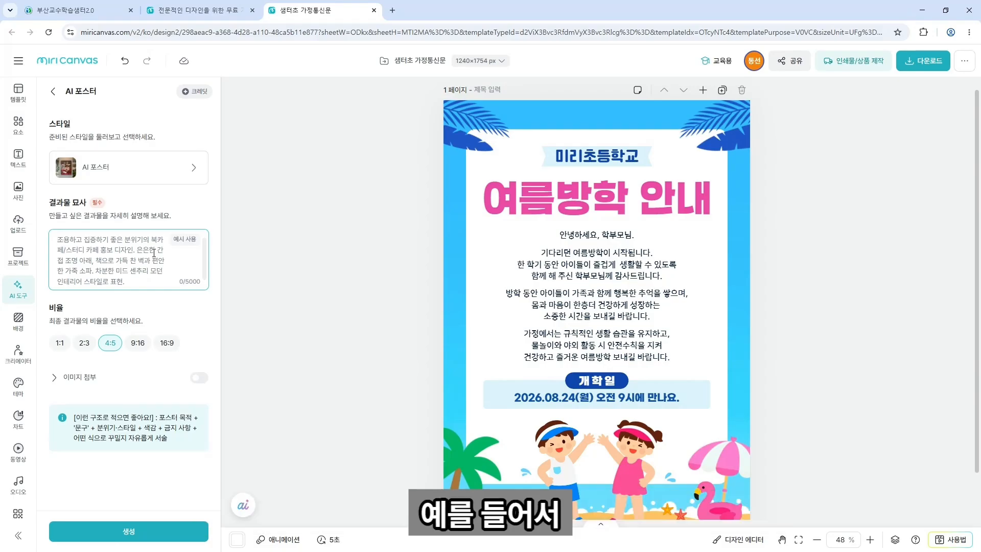
left_click(154, 252)
type("초등하")
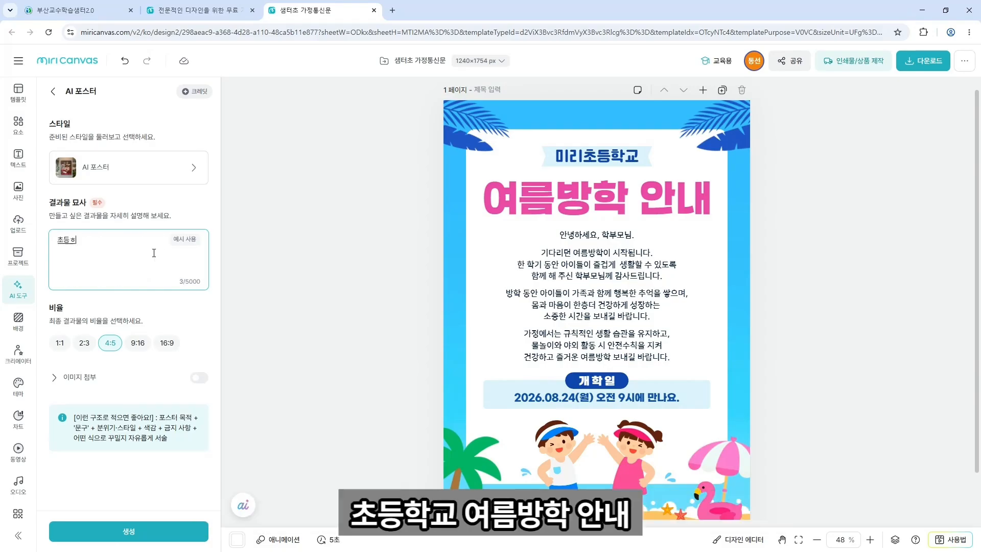
type("교 여름방학 으")
type("내 가저")
type("통신문 제작")
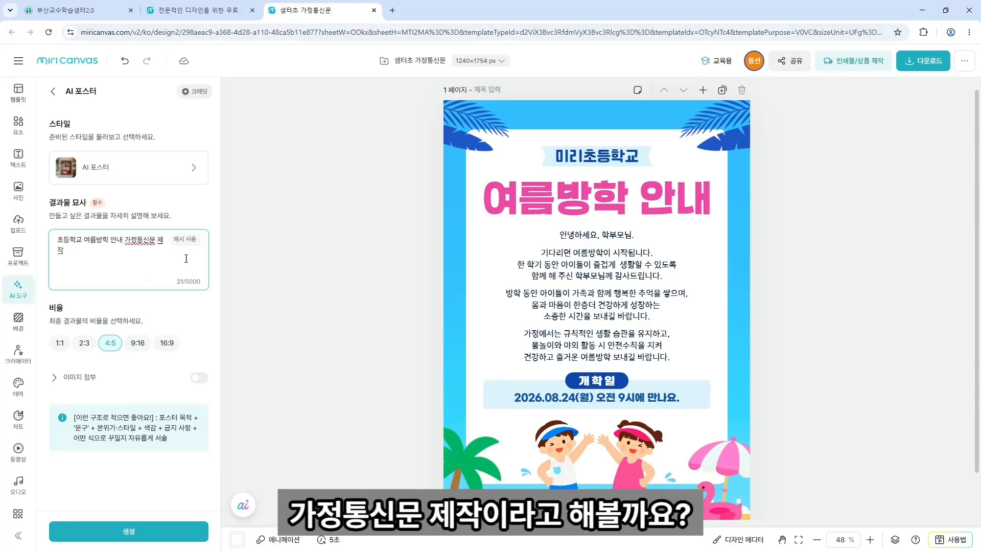
scroll(734, 299, "down", 1)
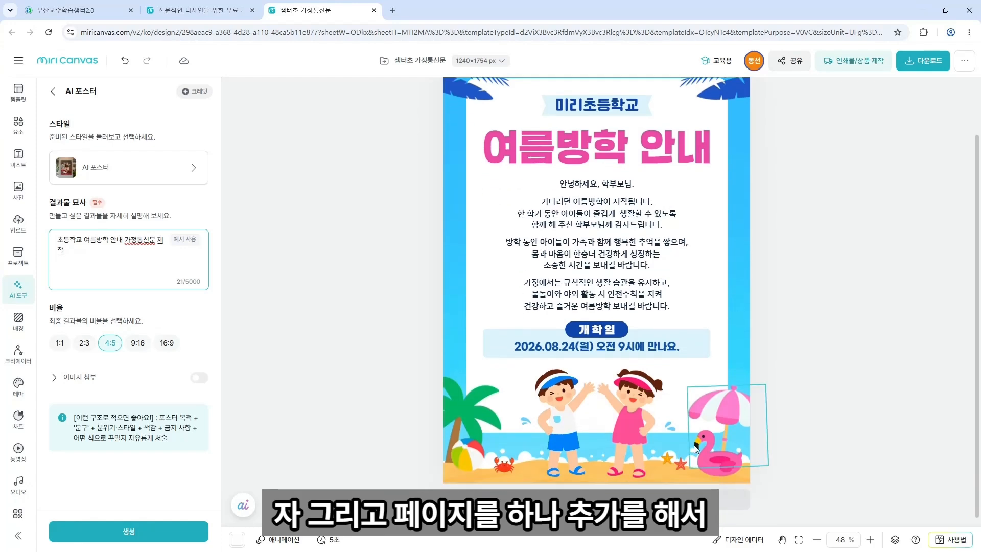
Add a blank page 2 and paste page 1's greeting into the poster description.
left_click(660, 500)
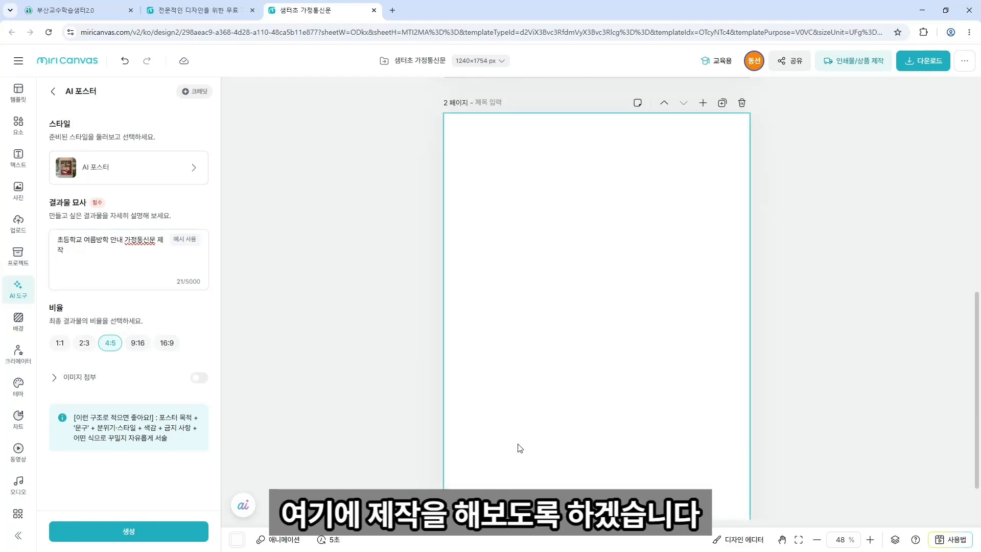
left_click(98, 270)
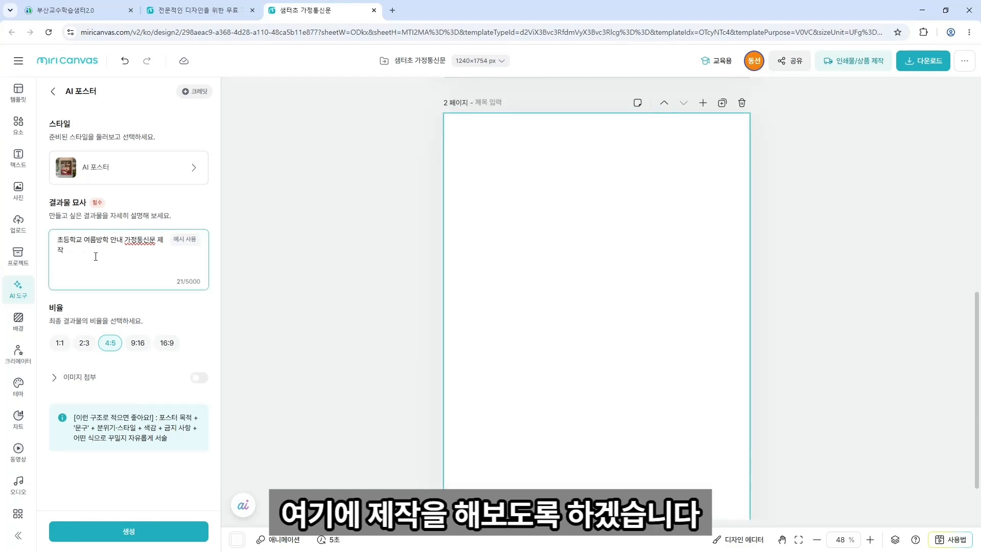
key("Return")
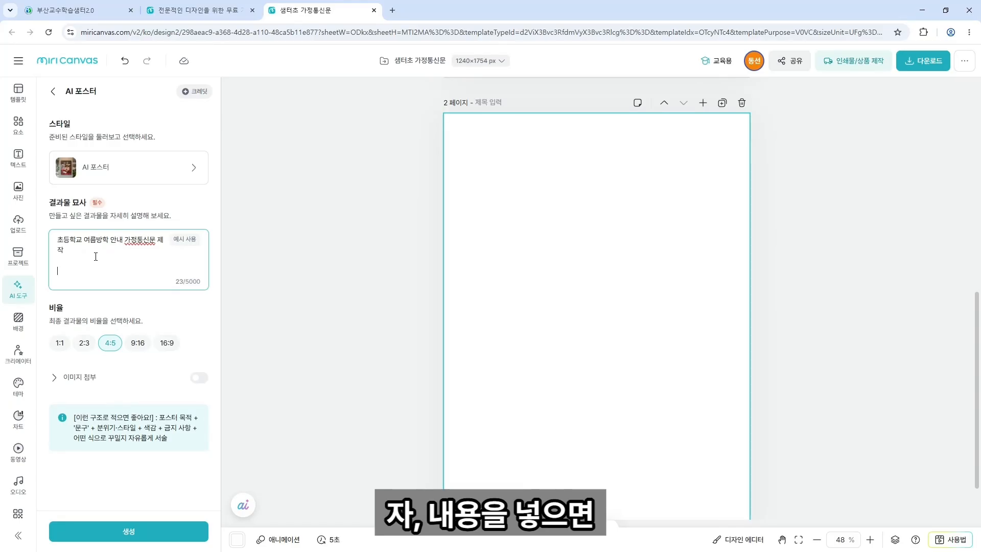
scroll(465, 315, "up", 5)
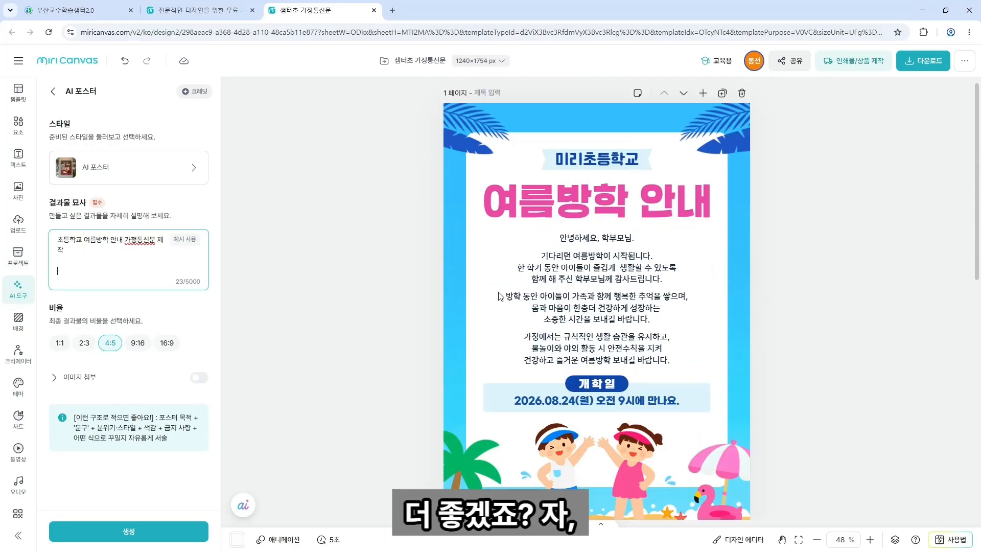
left_click(559, 263)
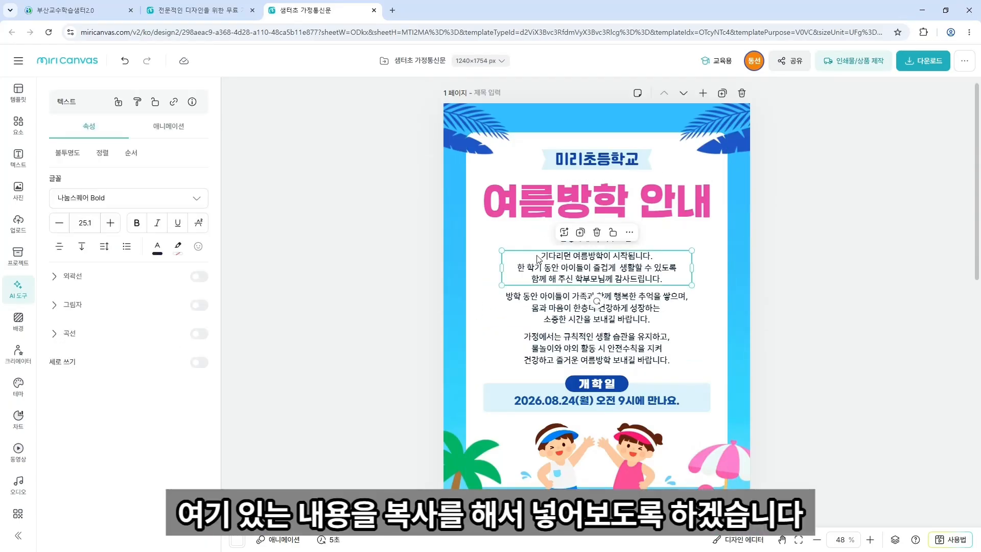
left_click(548, 247)
double_click(558, 238)
key("ctrl+c")
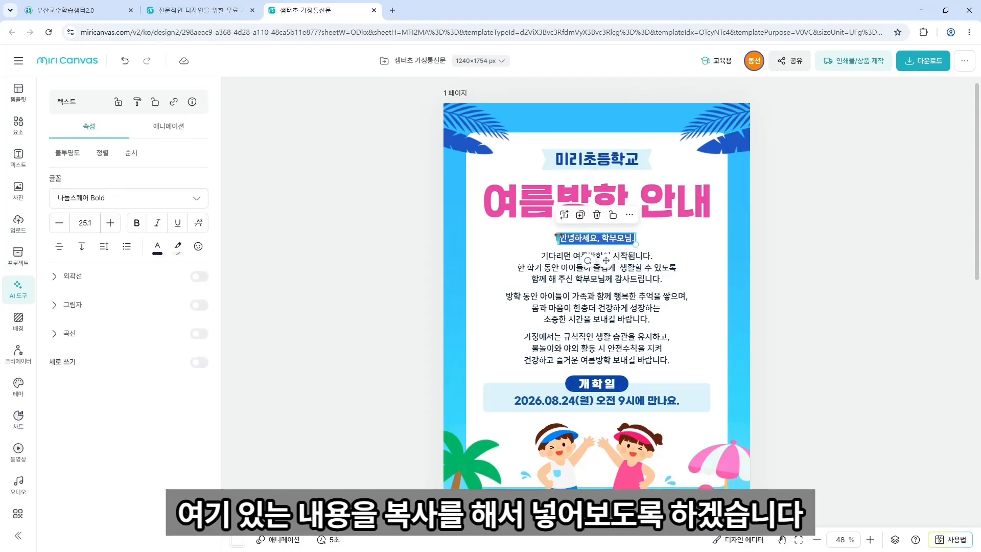
left_click(18, 286)
key("Return")
key("Return")
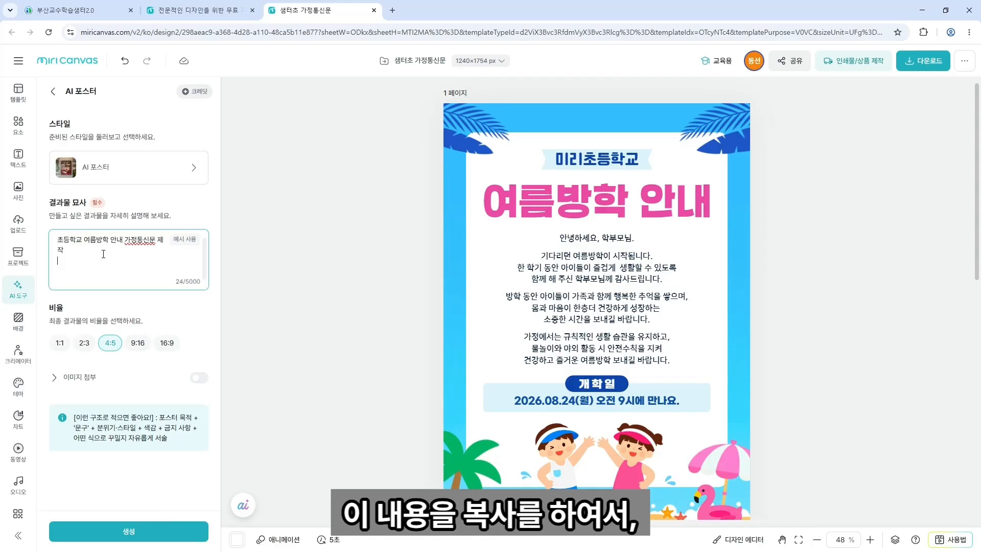
key("ctrl+v")
key("Return")
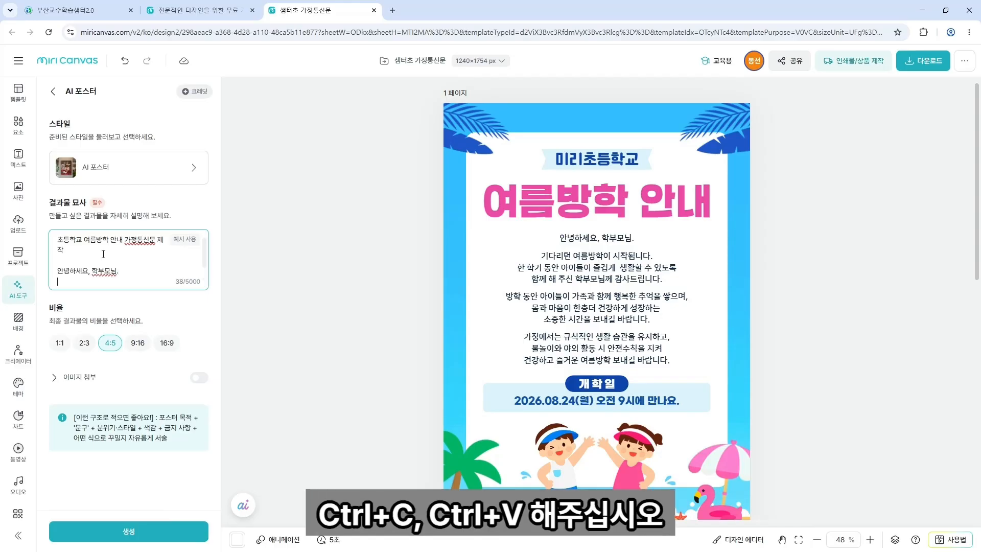
Copy the first notice paragraph and the family memories paragraph into the description.
left_click(569, 257)
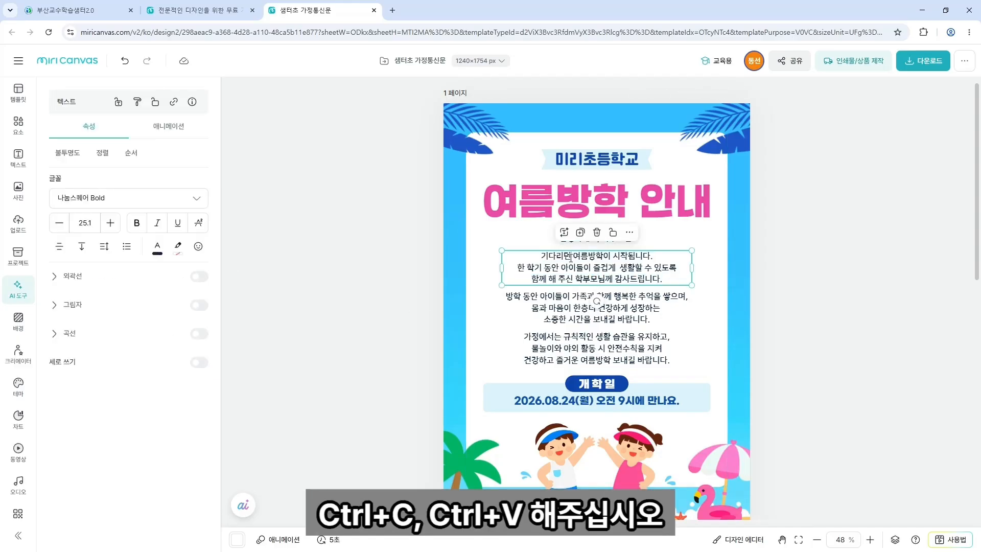
left_click_drag(541, 258, 664, 279)
key("ctrl+c")
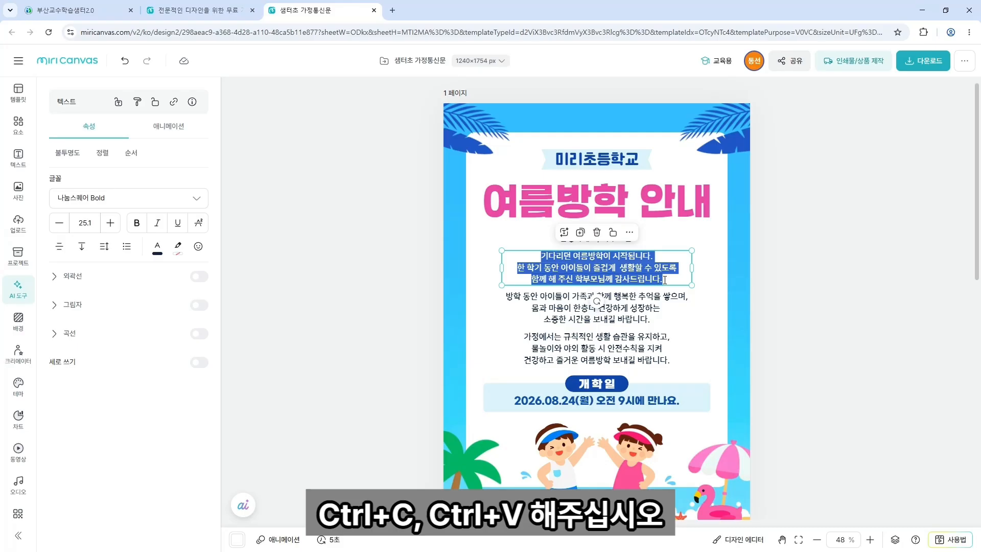
left_click(17, 287)
left_click(138, 279)
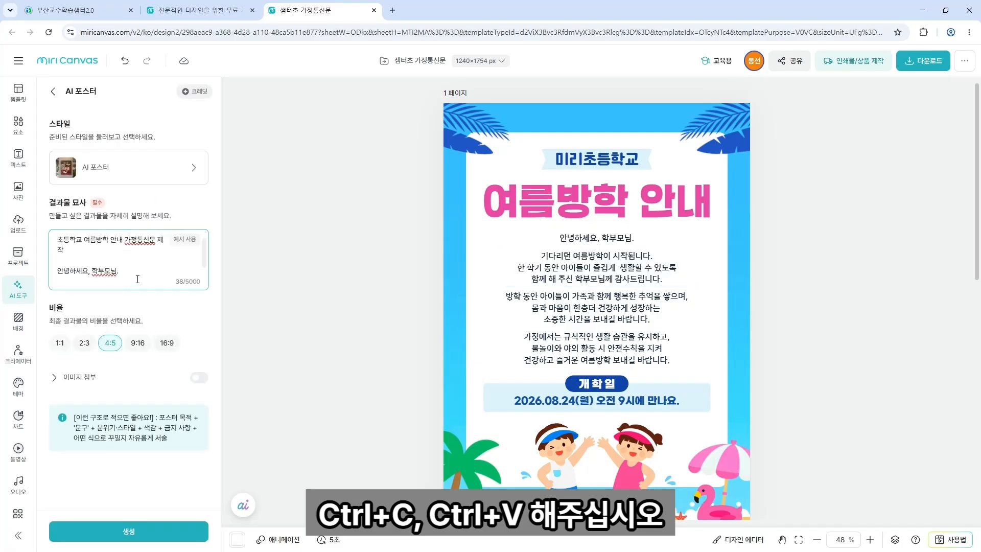
key("ctrl+v")
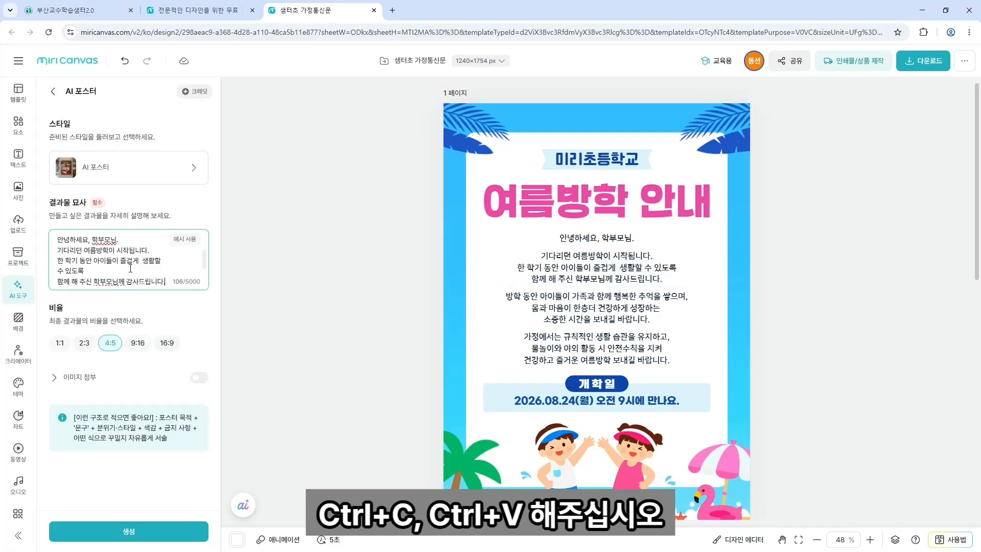
key("Return")
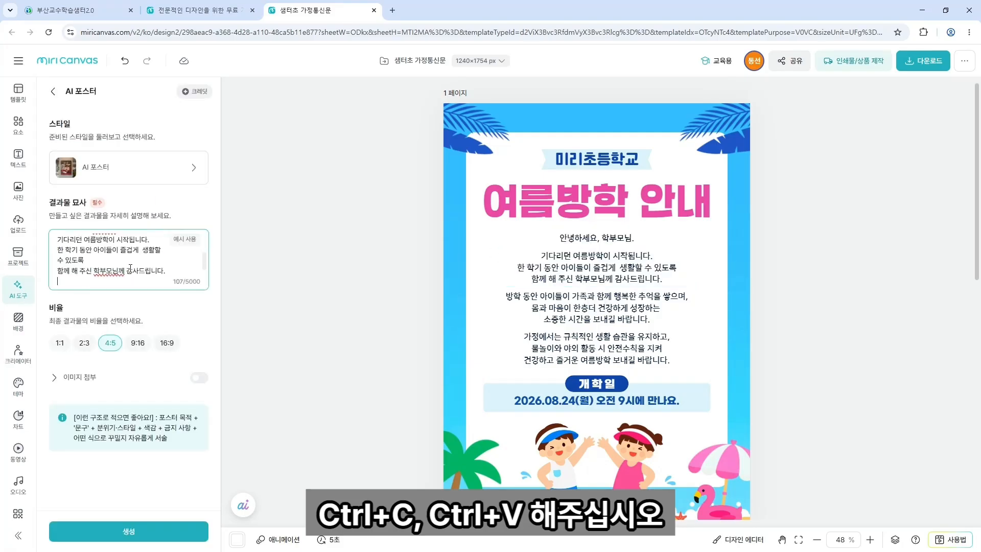
left_click(577, 321)
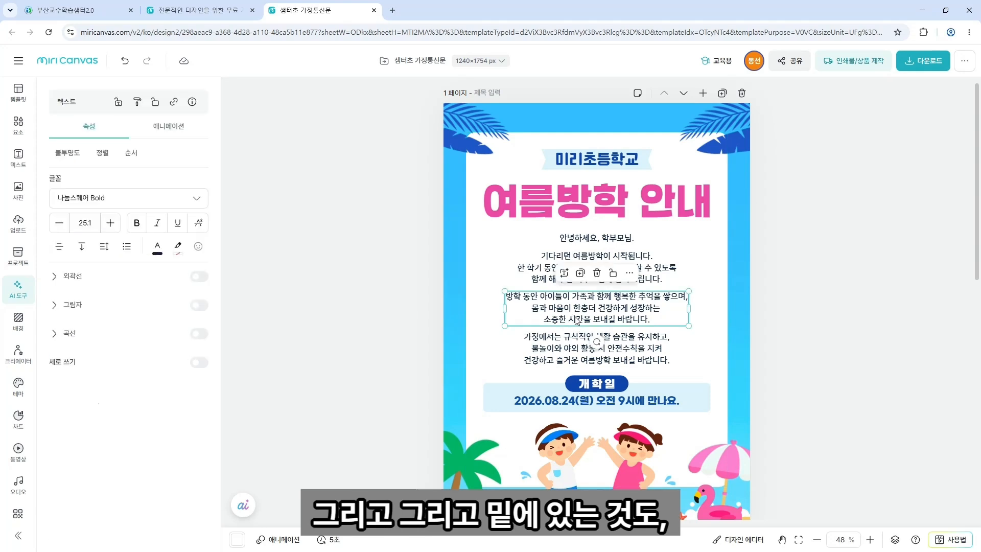
triple_click(512, 299)
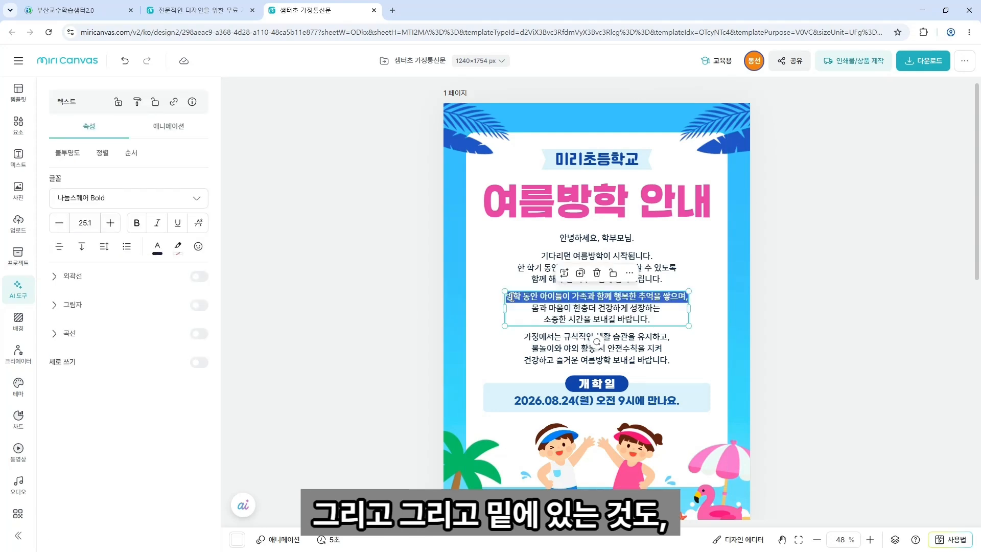
left_click_drag(512, 298, 657, 317)
key("ctrl+c")
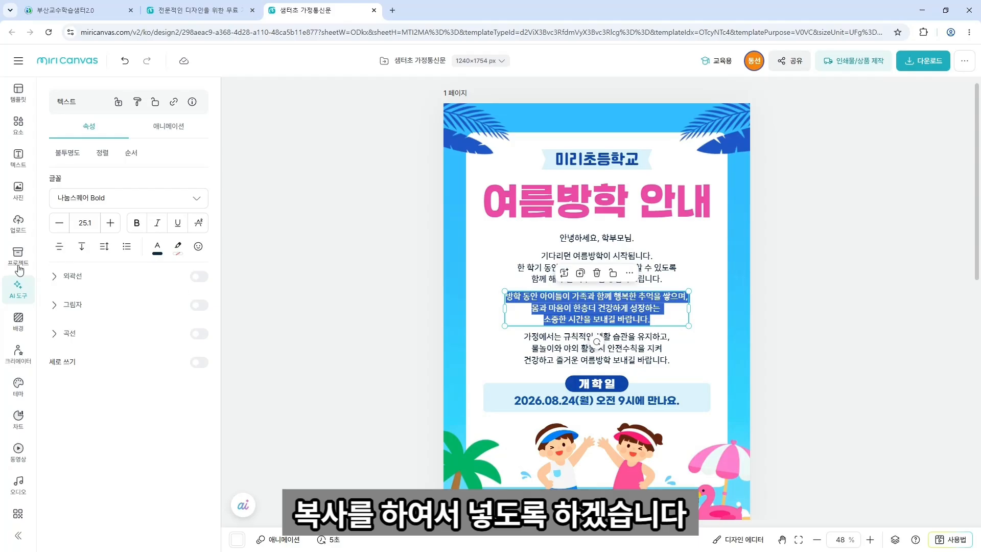
left_click(19, 289)
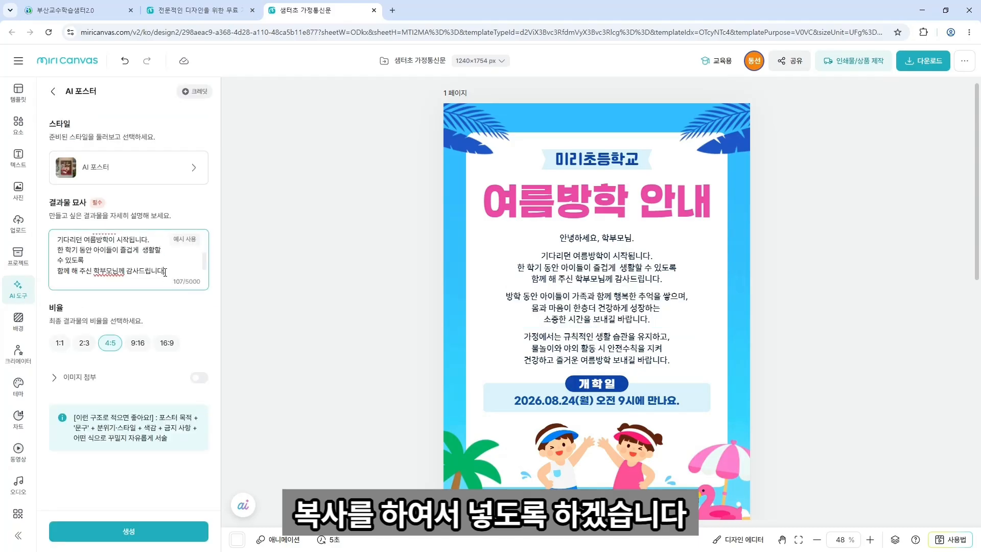
key("ctrl+v")
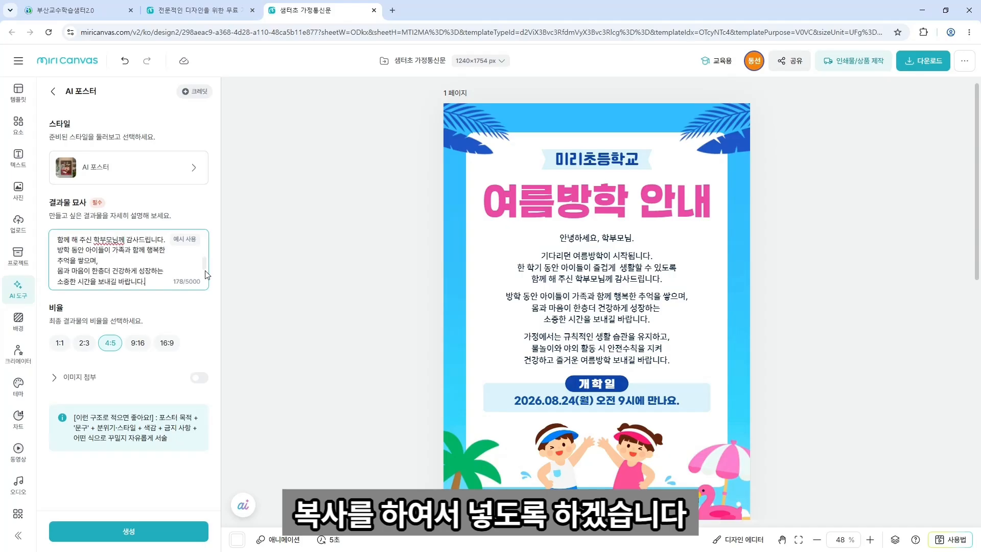
Add the 가정에서는 paragraph to the description and generate the AI poster.
triple_click(561, 341)
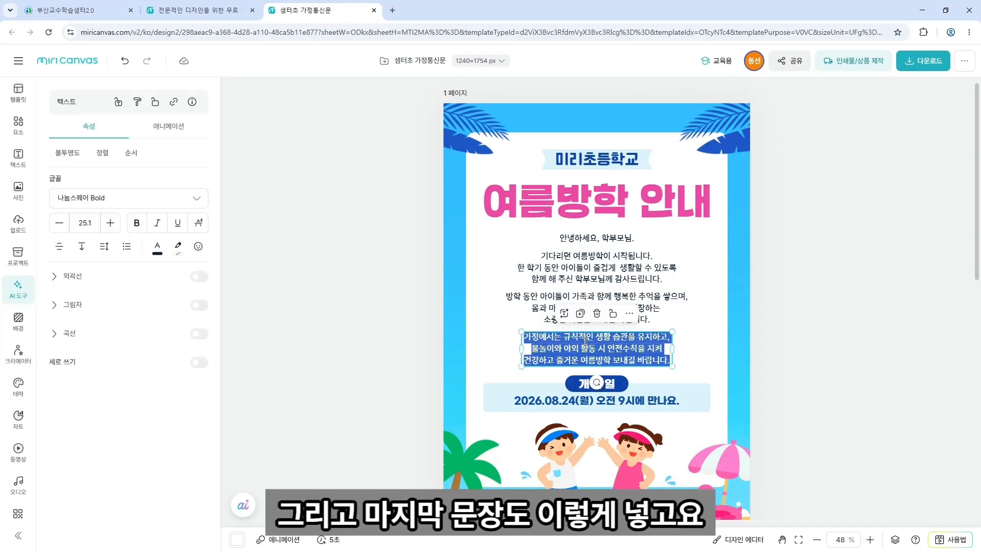
left_click(562, 341)
left_click_drag(526, 337, 671, 356)
key("ctrl+c")
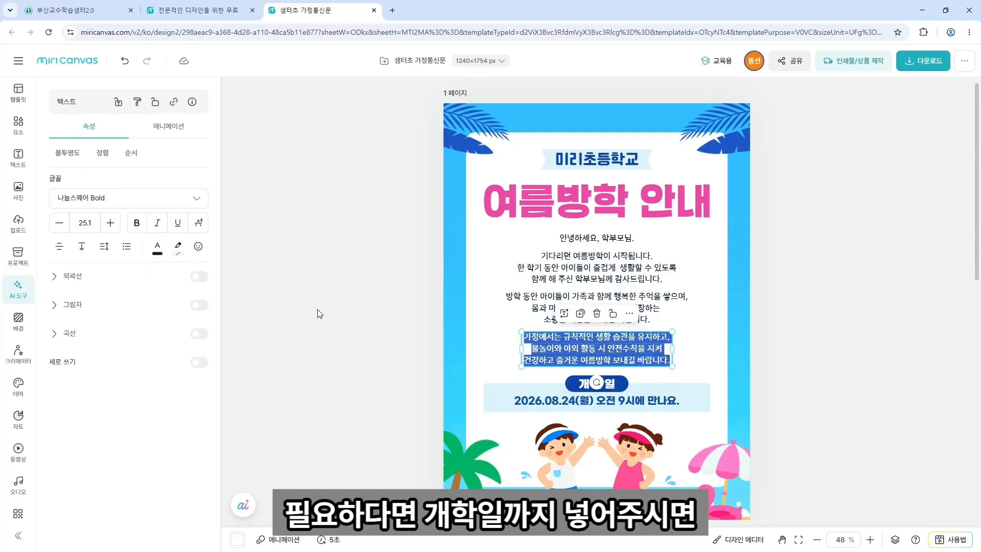
left_click(19, 289)
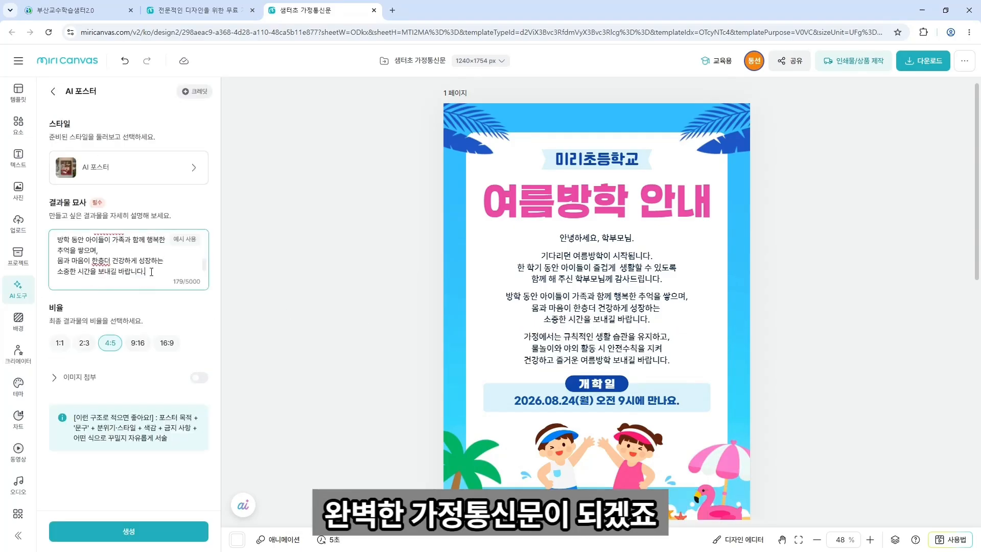
key("ctrl+v")
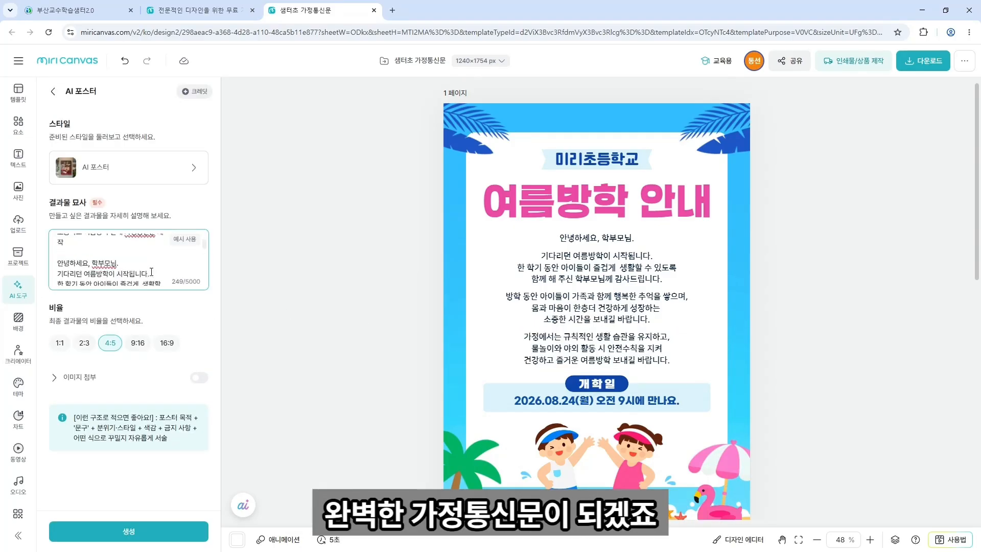
scroll(152, 272, "up", 5)
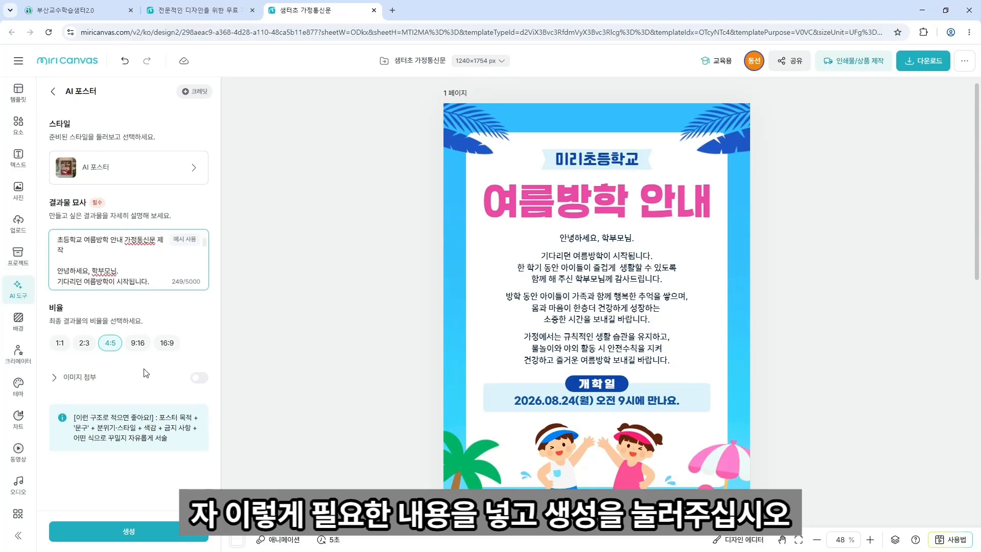
left_click(155, 534)
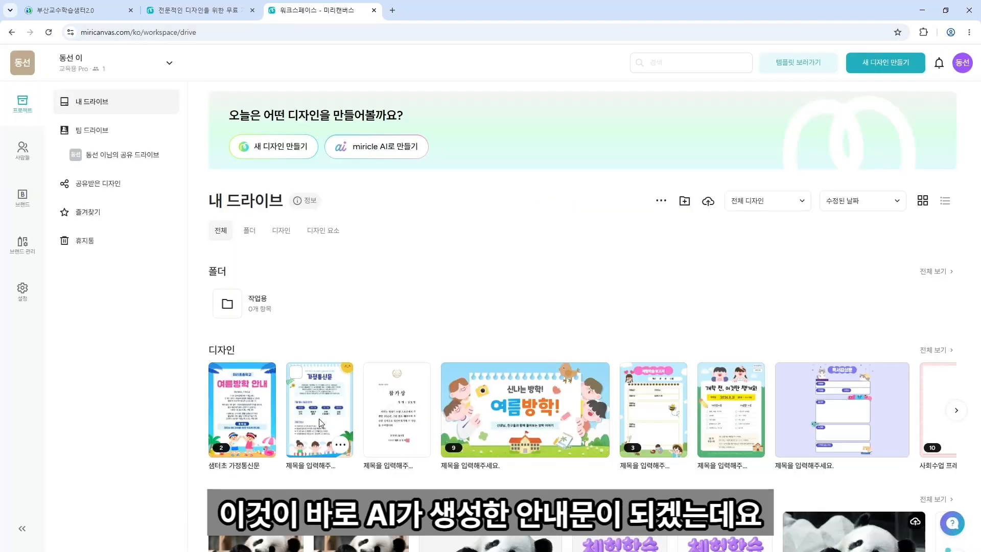
Open the 가정통신문 design, try 여름방학 안내, reapply 가정통신문, and return to the drive.
left_click(319, 419)
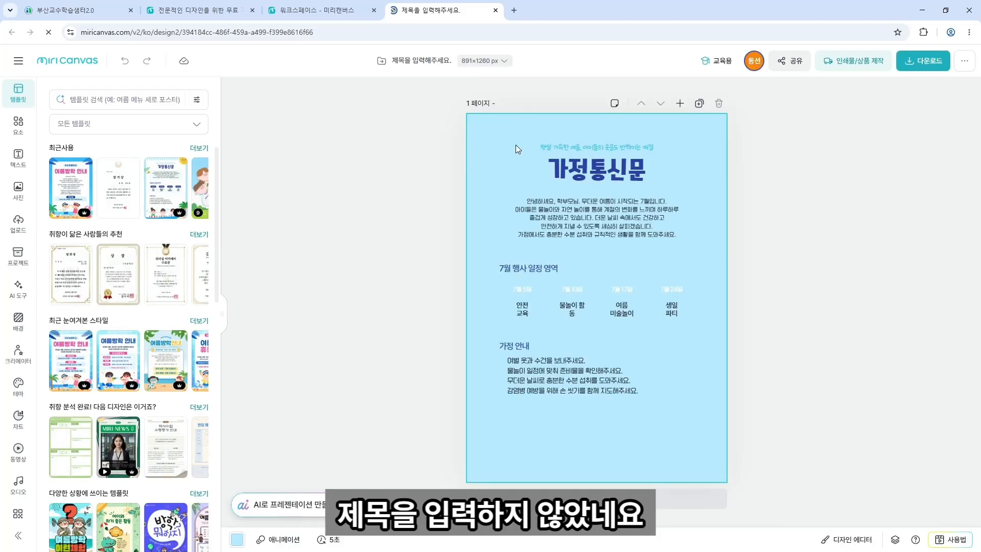
left_click(588, 208)
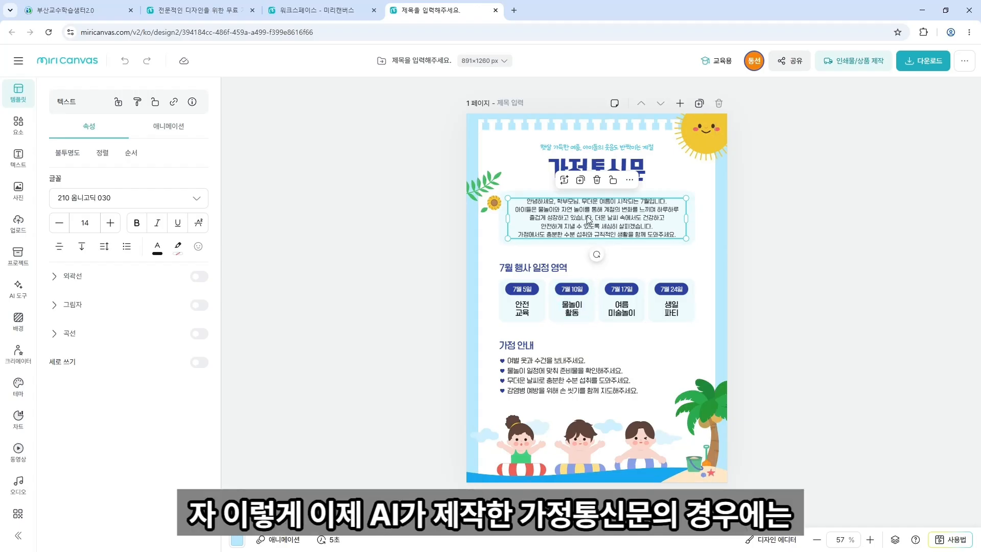
left_click(858, 220)
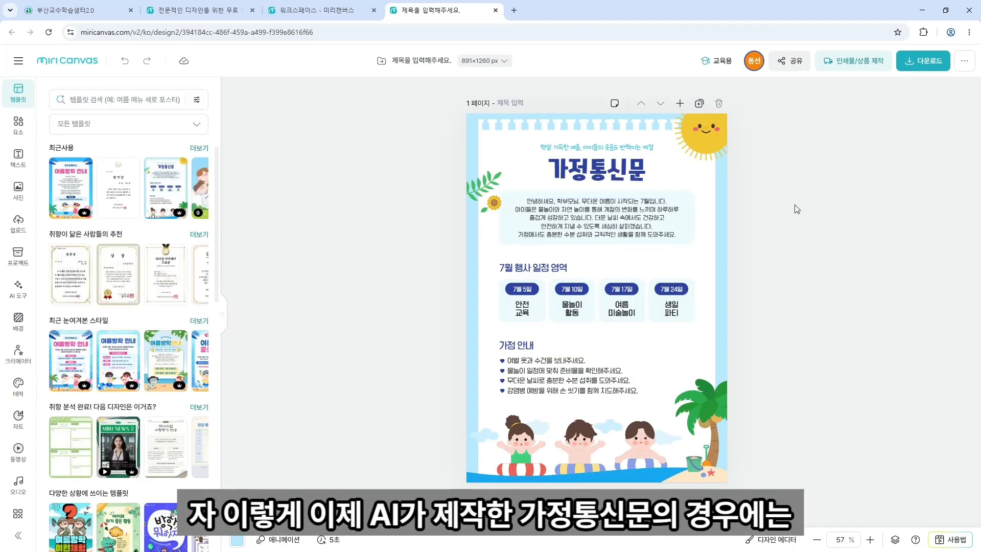
left_click(65, 190)
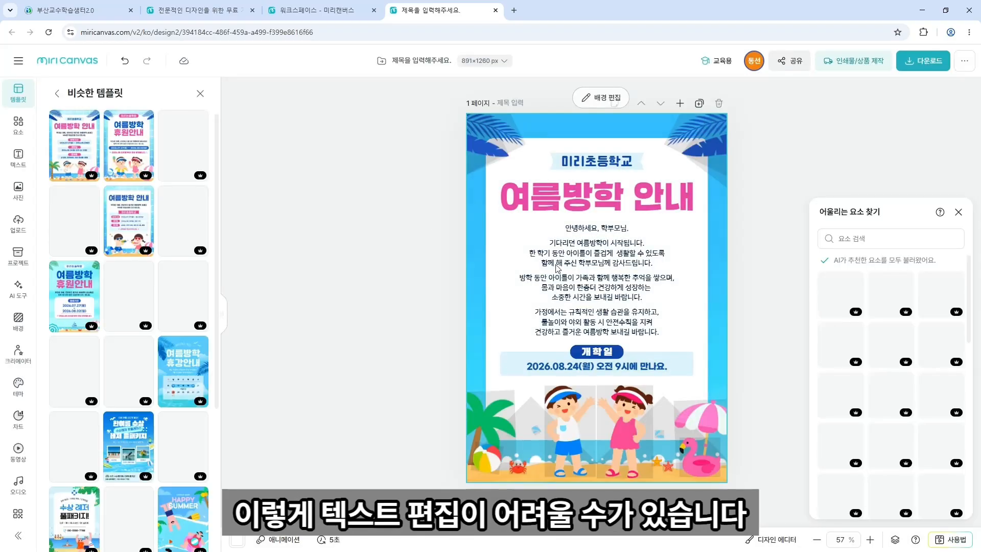
left_click(199, 94)
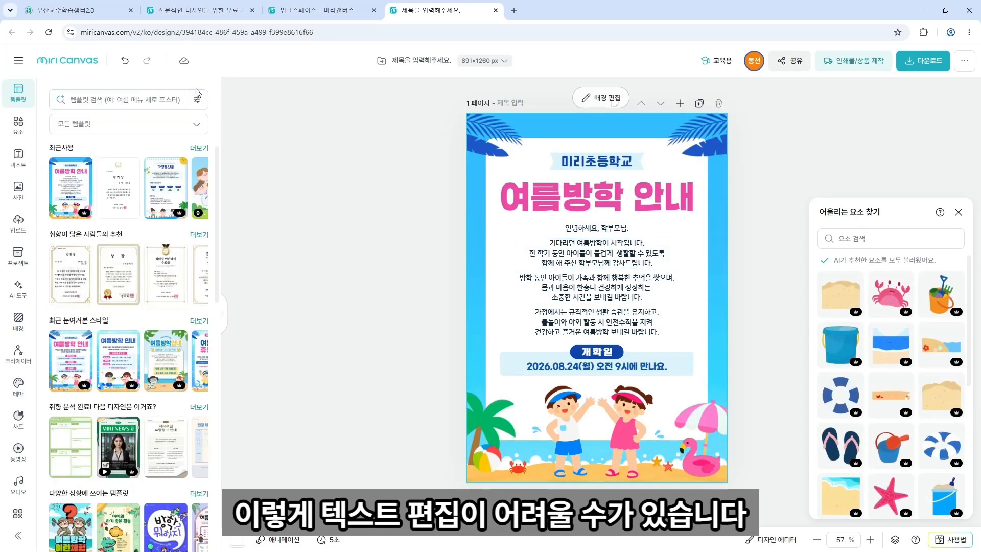
left_click(161, 194)
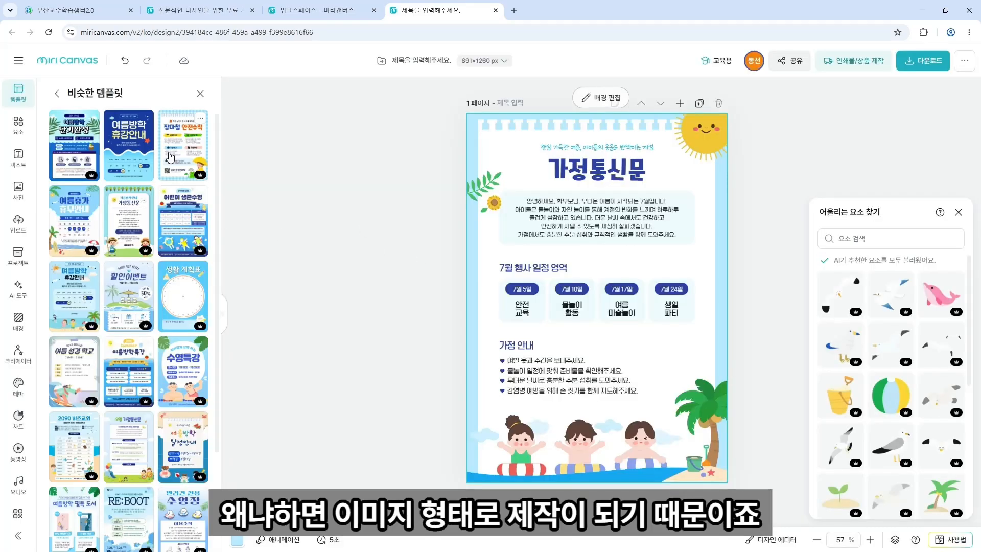
left_click(200, 94)
left_click(317, 10)
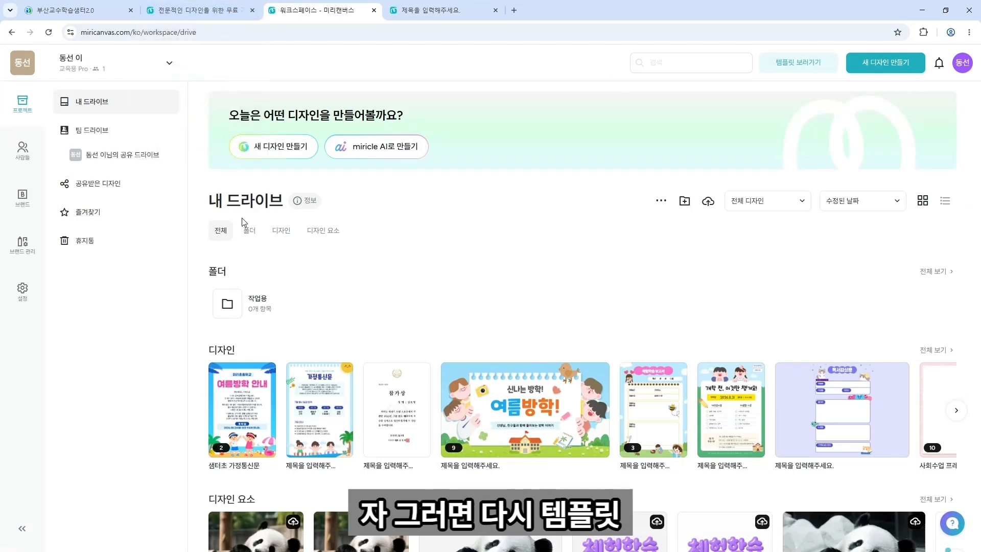
Reopen the 샘터초 가정통신문 design and hide page thumbnails to enlarge the notice.
left_click(250, 407)
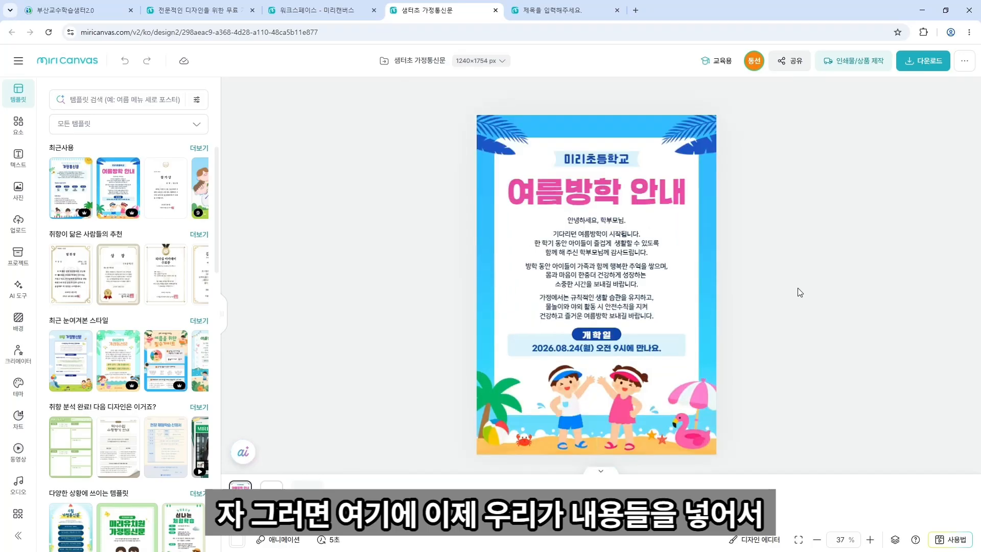
scroll(798, 288, "up", 3)
scroll(669, 255, "up", 2)
scroll(668, 255, "down", 2)
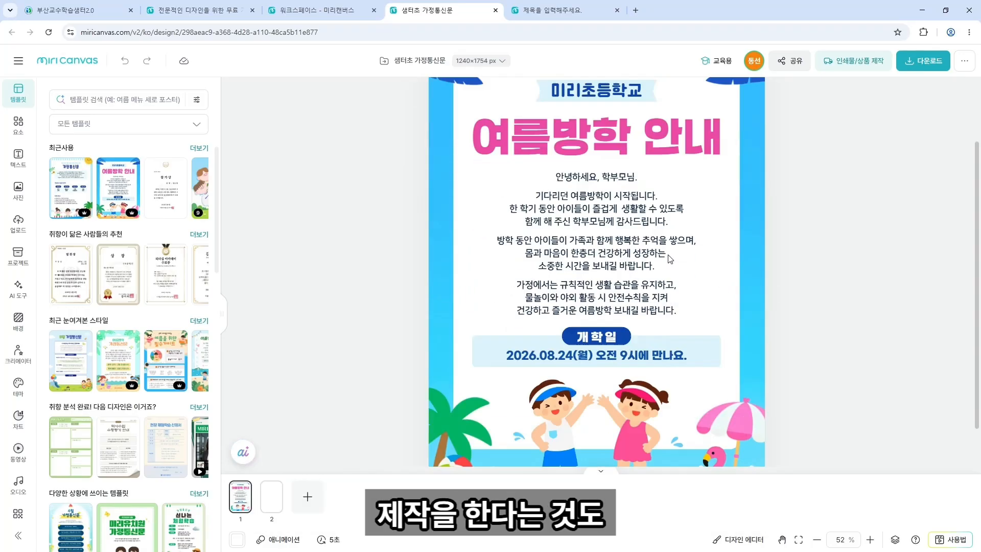
scroll(669, 259, "down", 1)
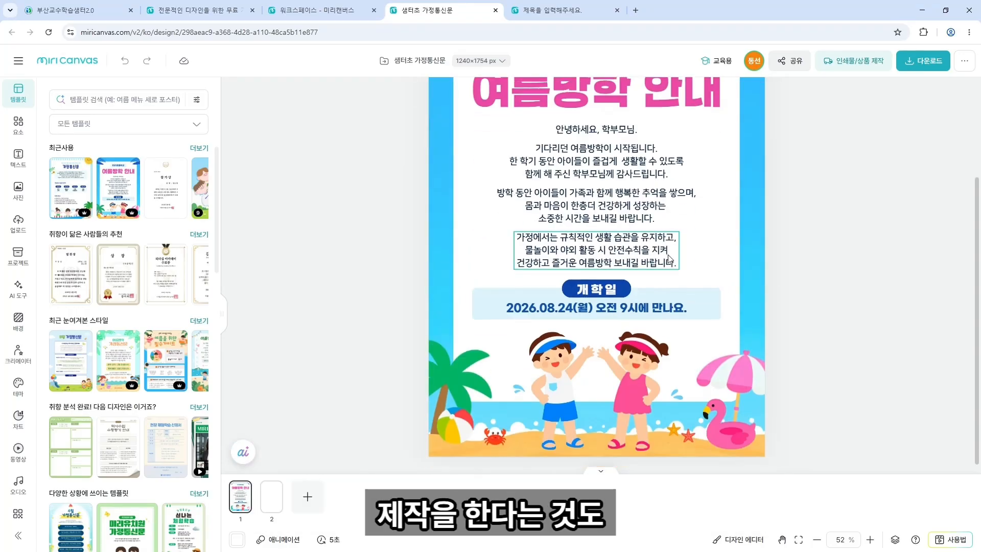
left_click(603, 474)
scroll(630, 412, "up", 2)
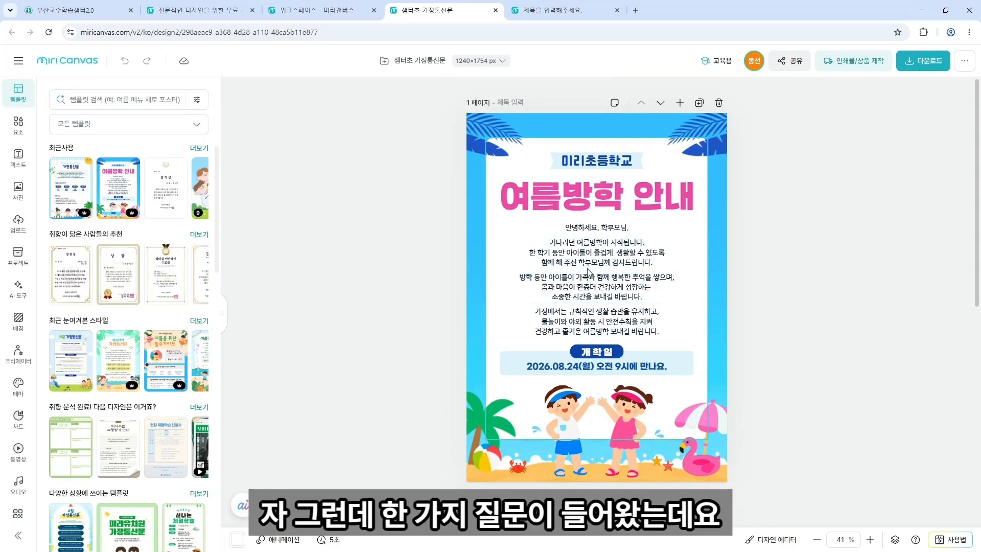
scroll(587, 271, "up", 2)
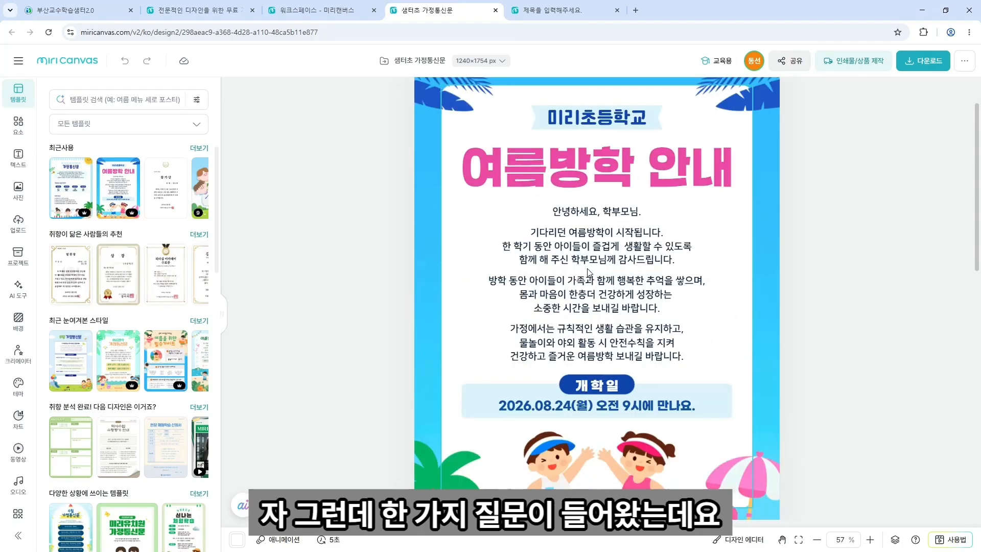
Delete the 방학 동안, 가정에서는 and 기다리던 여름방학이 body paragraphs.
left_click(571, 237)
left_click(563, 281)
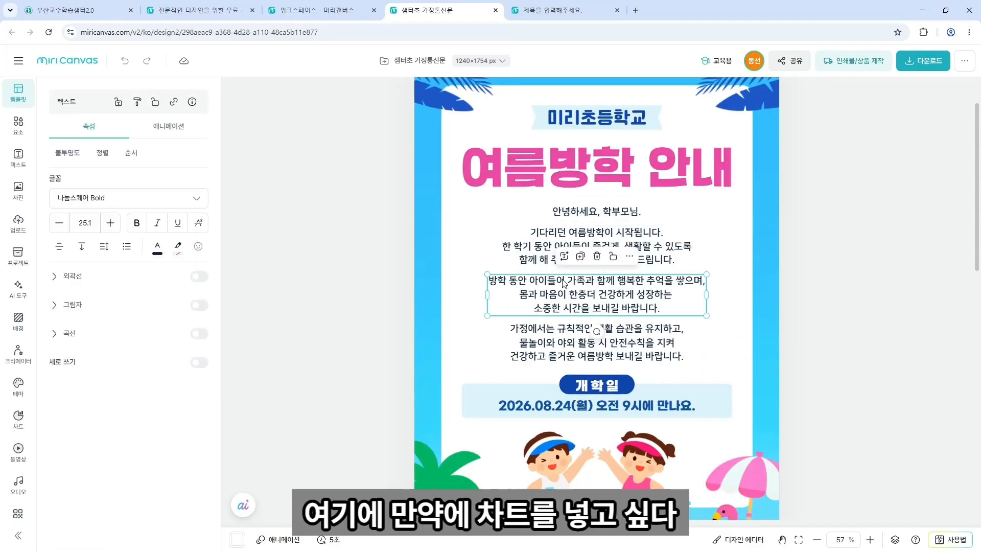
double_click(507, 282)
key("Delete")
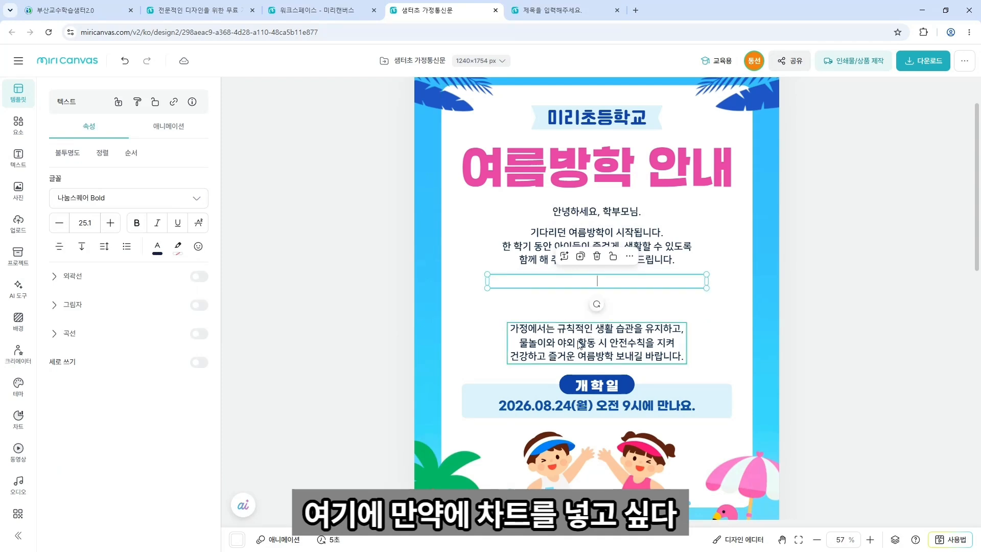
left_click(579, 349)
key("Delete")
left_click(584, 263)
key("Delete")
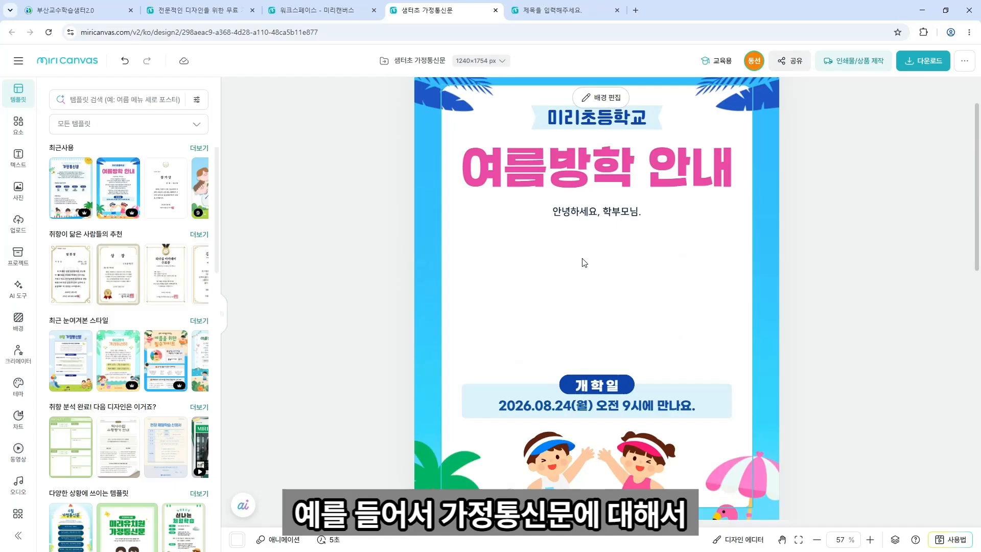
Retitle the headline 안전사고 예방 안내 and shrink it to size 86.9 on one line.
double_click(600, 156)
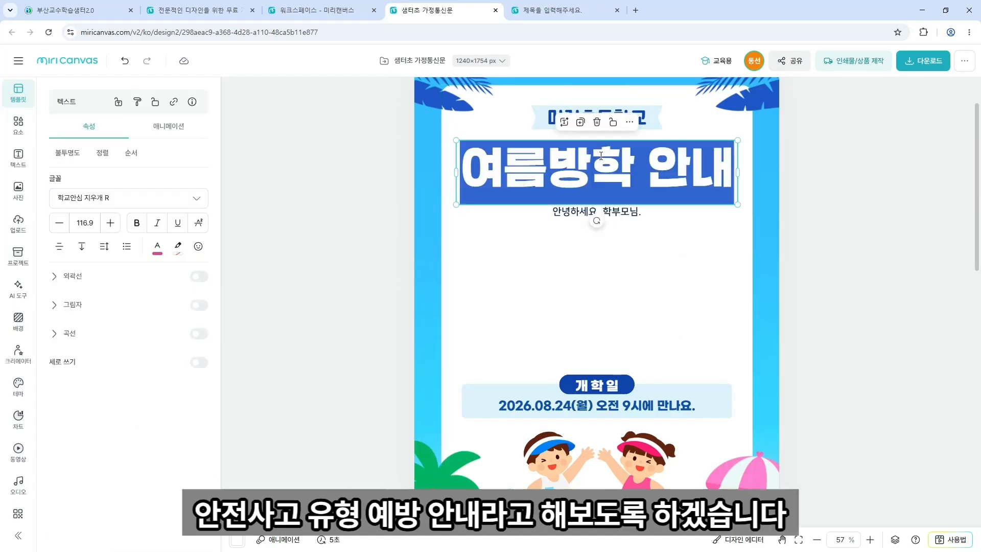
type("안전")
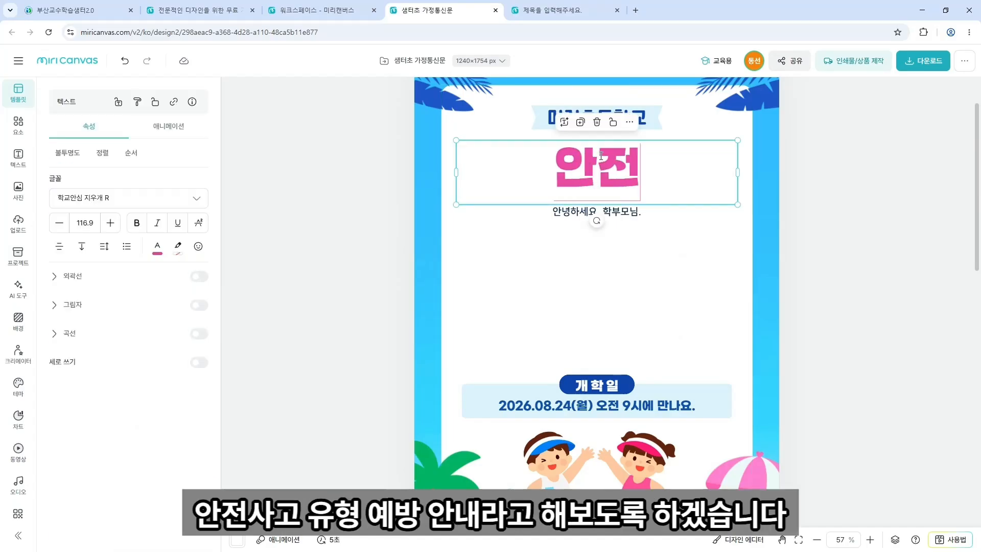
type("사고 예방 안내")
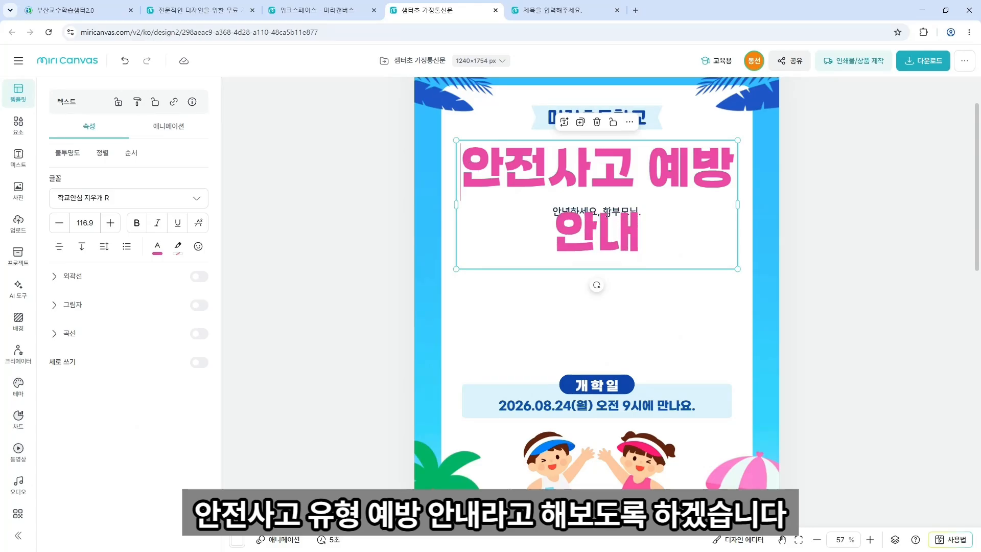
key("ctrl+a")
left_click(54, 230)
left_click(55, 230)
left_click(56, 230)
left_click(56, 230)
left_click(57, 230)
left_click(56, 230)
left_click(57, 230)
left_click(57, 230)
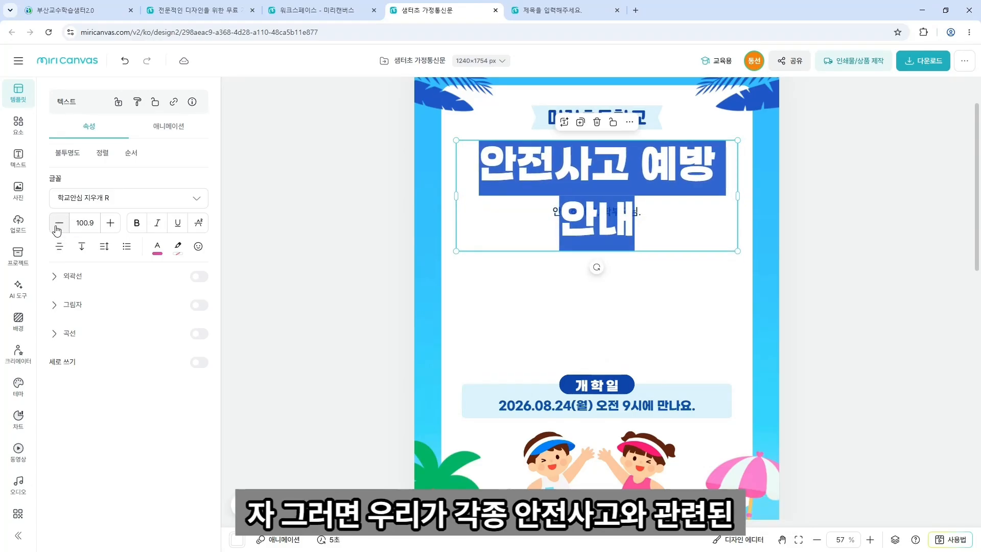
left_click(57, 230)
left_click(56, 230)
left_click(56, 230)
left_click(57, 230)
left_click(56, 230)
left_click(57, 230)
left_click(57, 230)
left_click(57, 230)
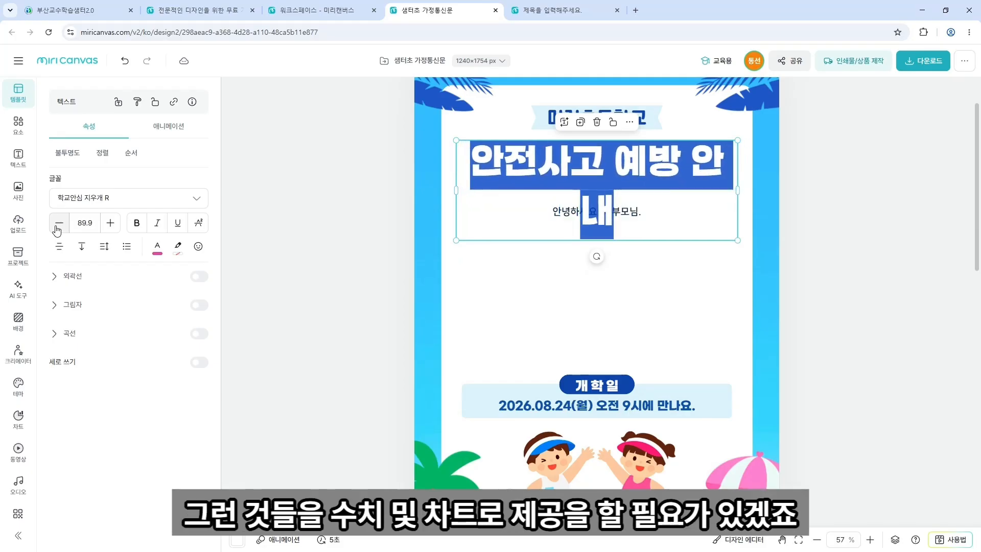
left_click(57, 230)
left_click(57, 230)
left_click(57, 230)
left_click(57, 230)
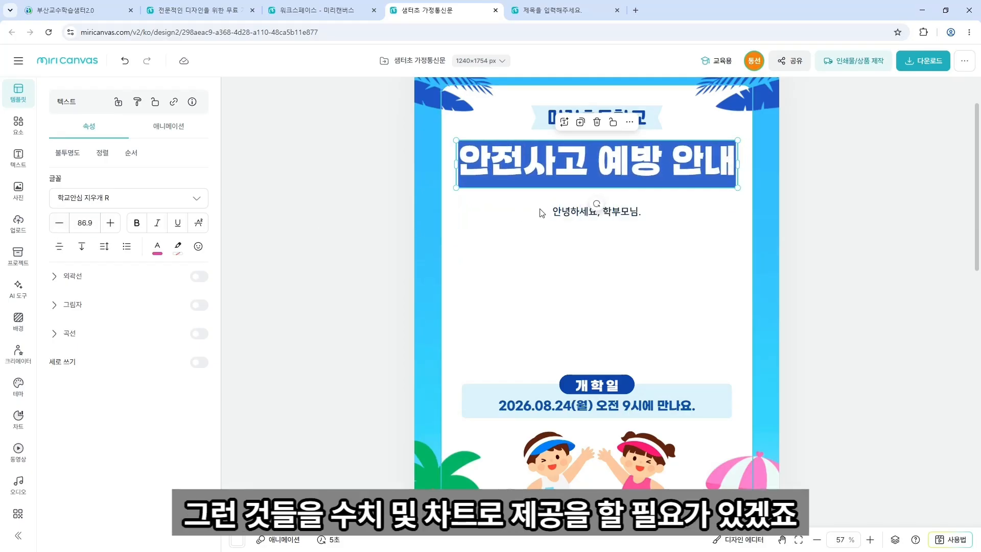
Delete the greeting text '안녕하세요, 학부모님.'.
left_click(561, 210)
left_click(561, 209)
key("BackSpace")
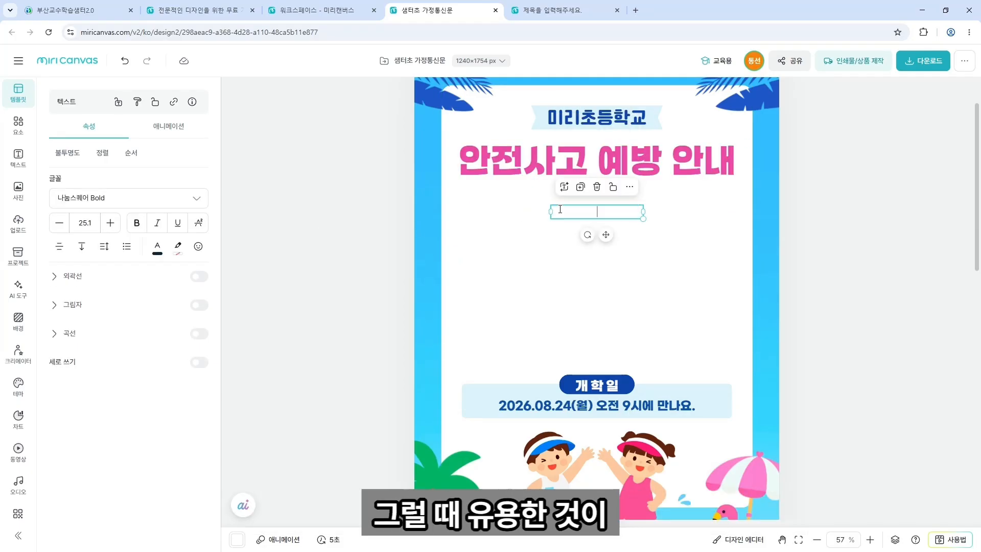
Insert a bar-and-line combo chart below the title and enlarge it.
left_click(576, 207)
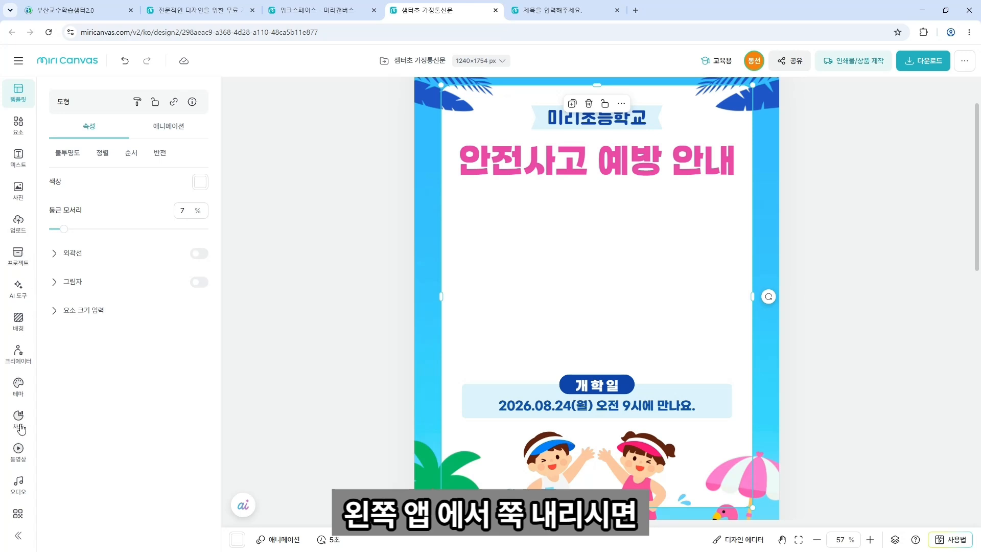
left_click(20, 515)
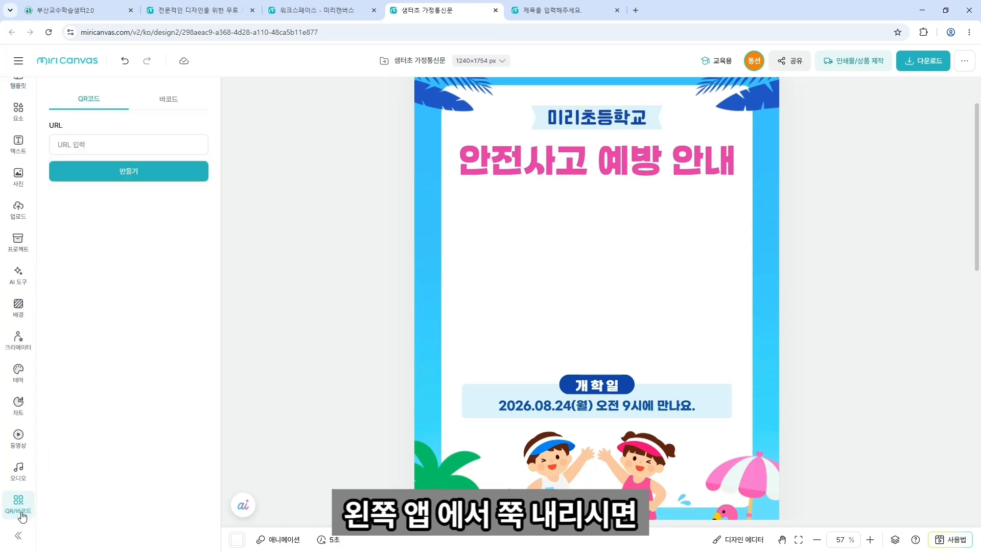
scroll(23, 509, "down", 1)
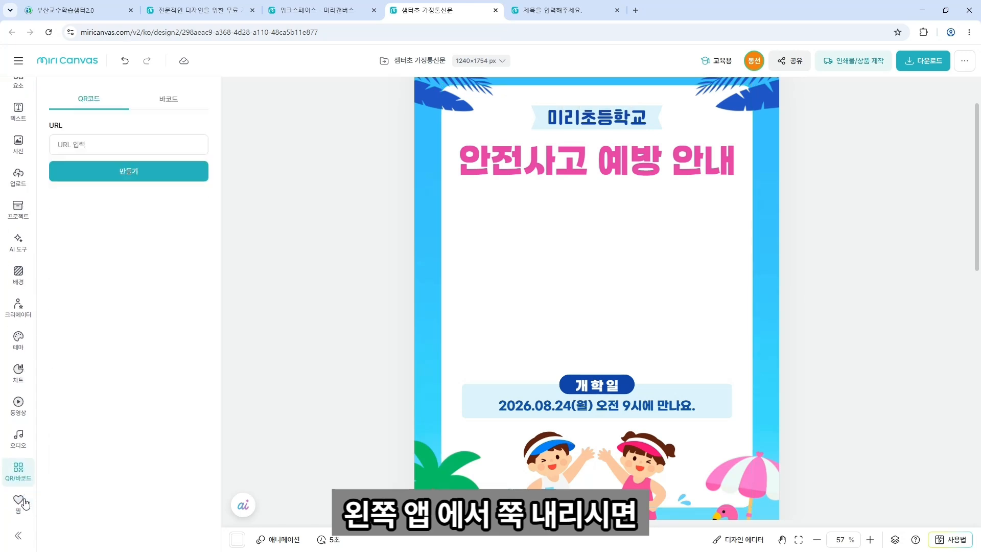
left_click(23, 383)
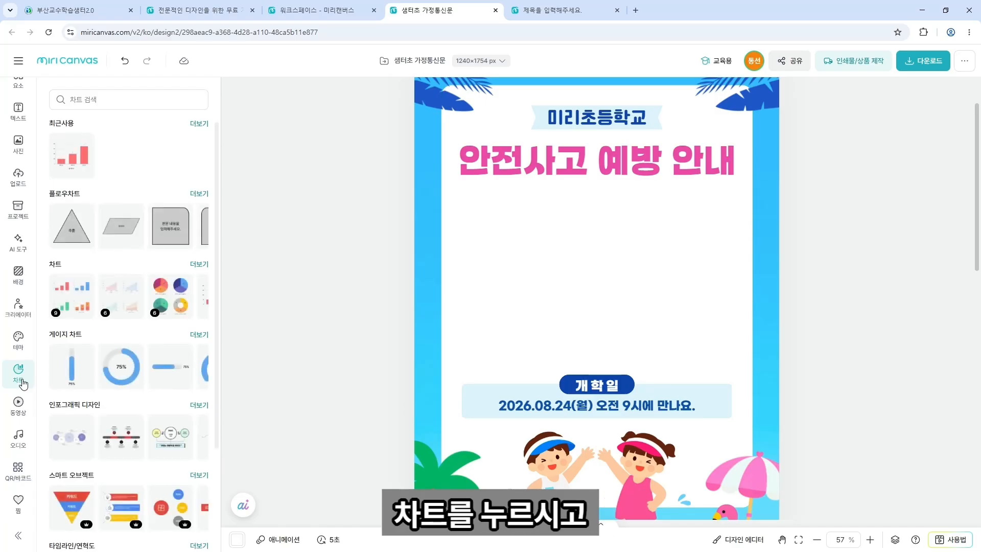
left_click(196, 270)
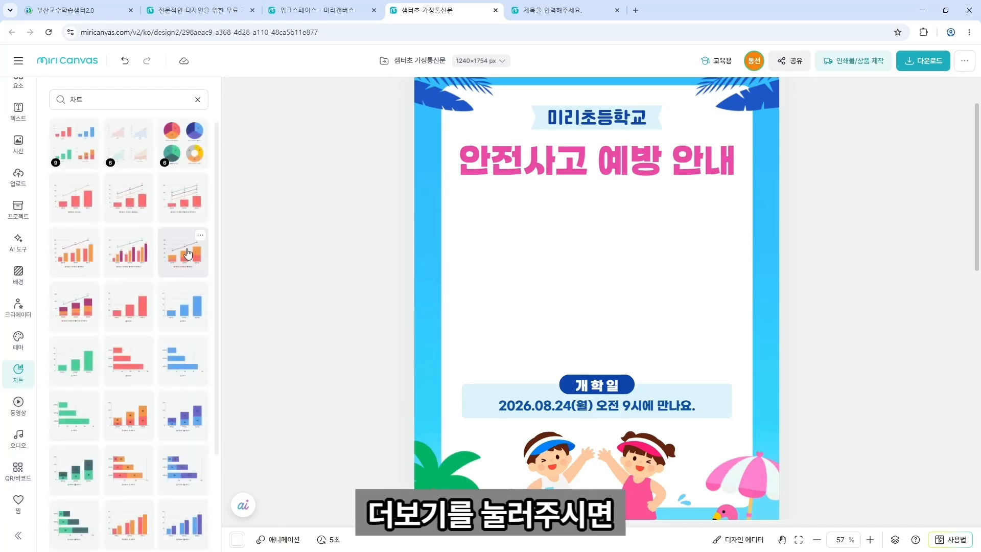
scroll(176, 223, "down", 3)
scroll(177, 223, "up", 3)
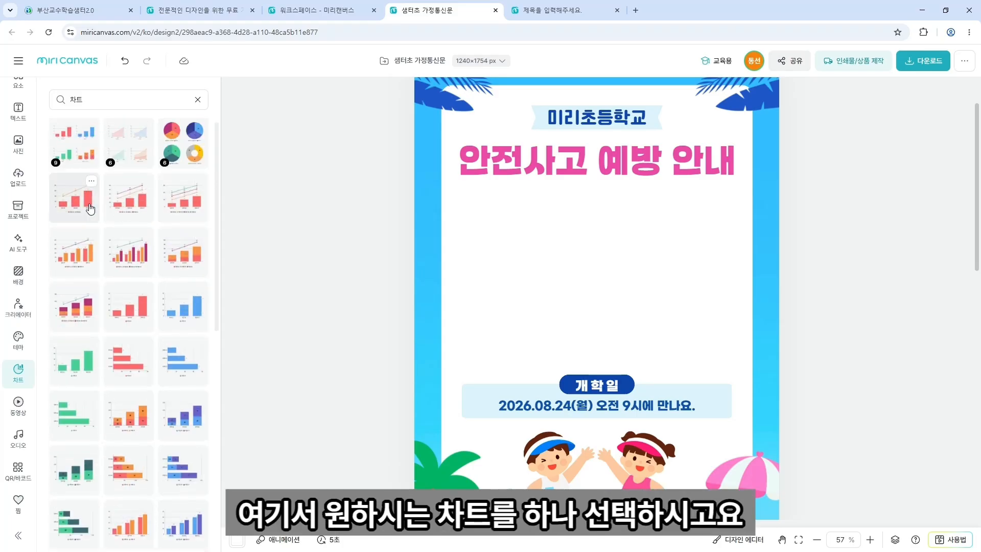
left_click(90, 209)
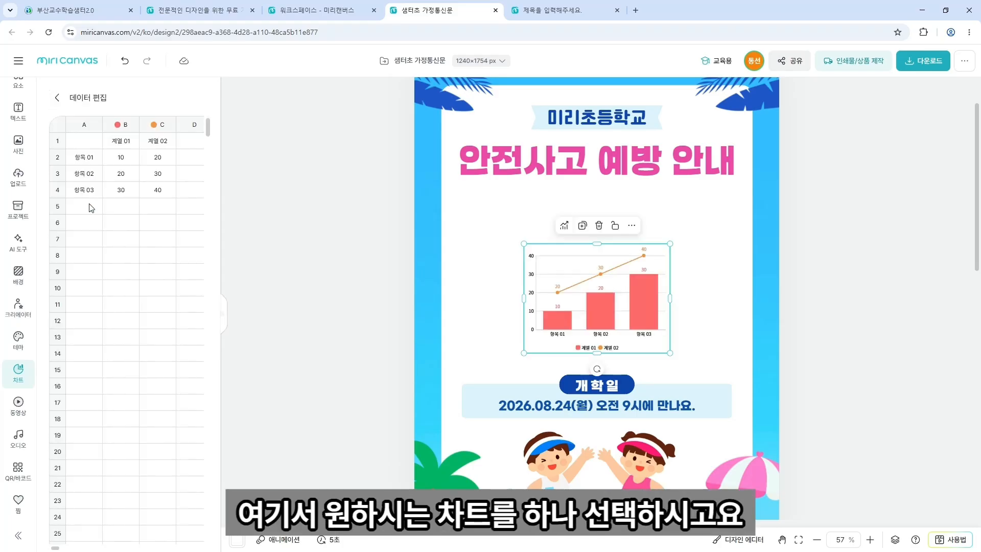
left_click_drag(619, 337, 664, 325)
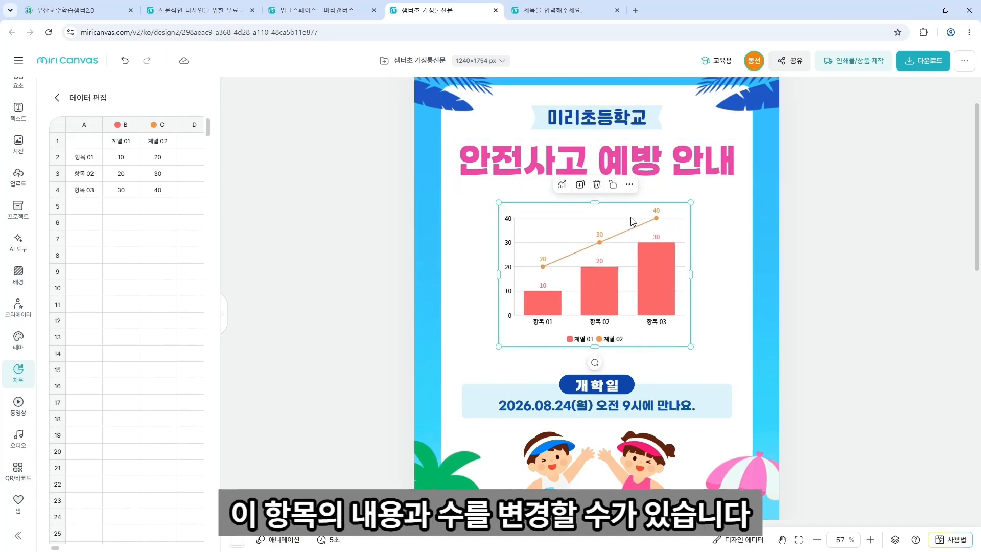
Relabel the chart categories as 자전거, 횡단보도 and 기타 안전사고.
left_click(84, 160)
left_click_drag(99, 157, 58, 159)
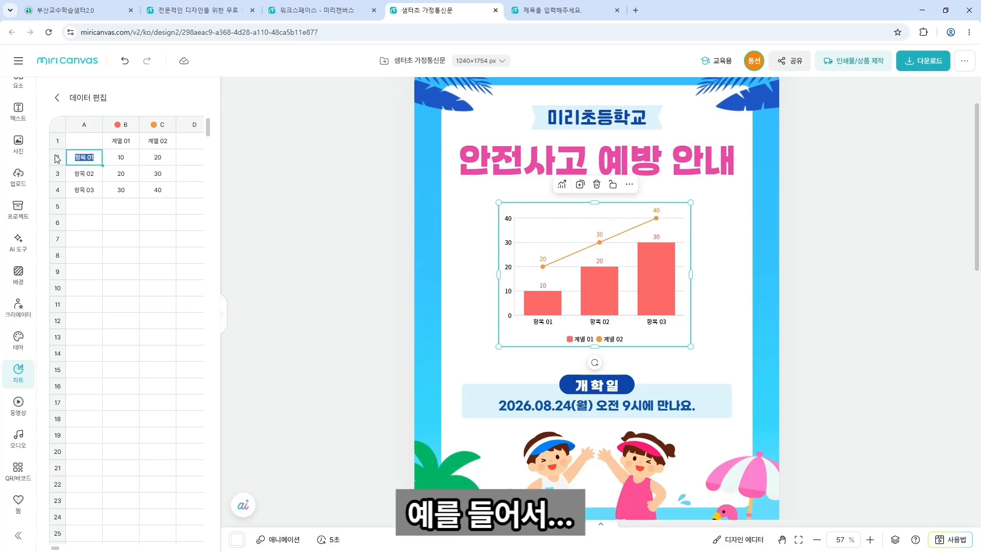
type("자전거")
double_click(89, 177)
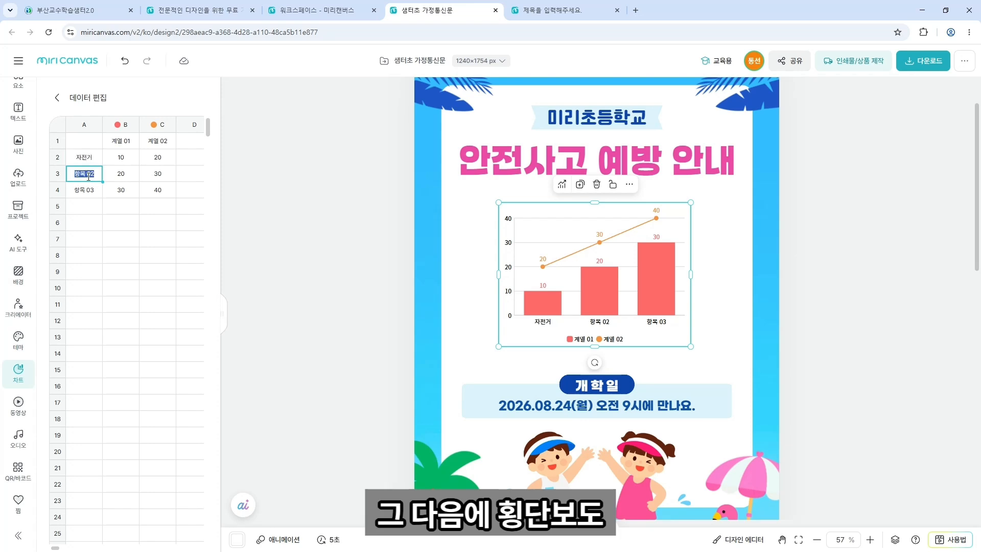
type("횡단")
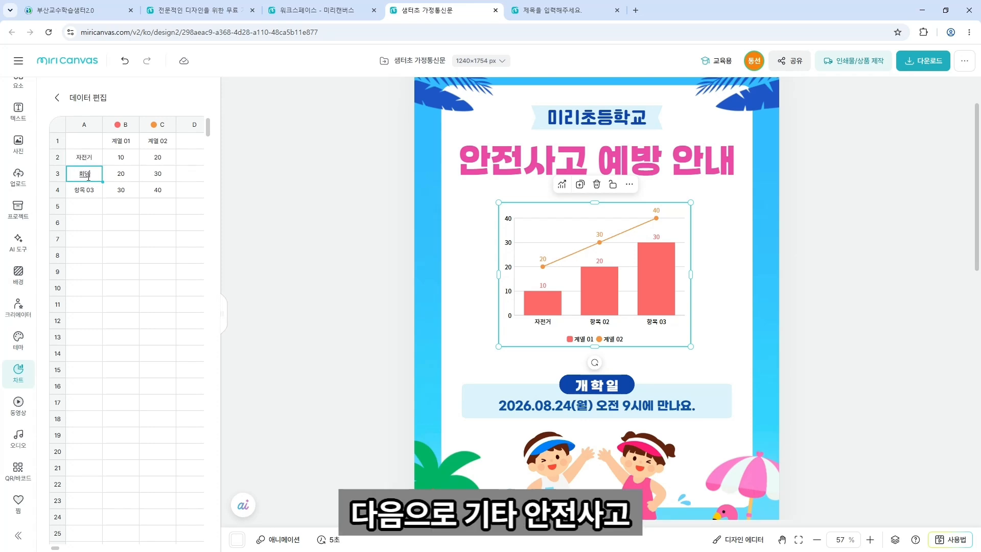
type("보도")
key("BackSpace")
key("BackSpace")
key("BackSpace")
type("단보도")
left_click(88, 190)
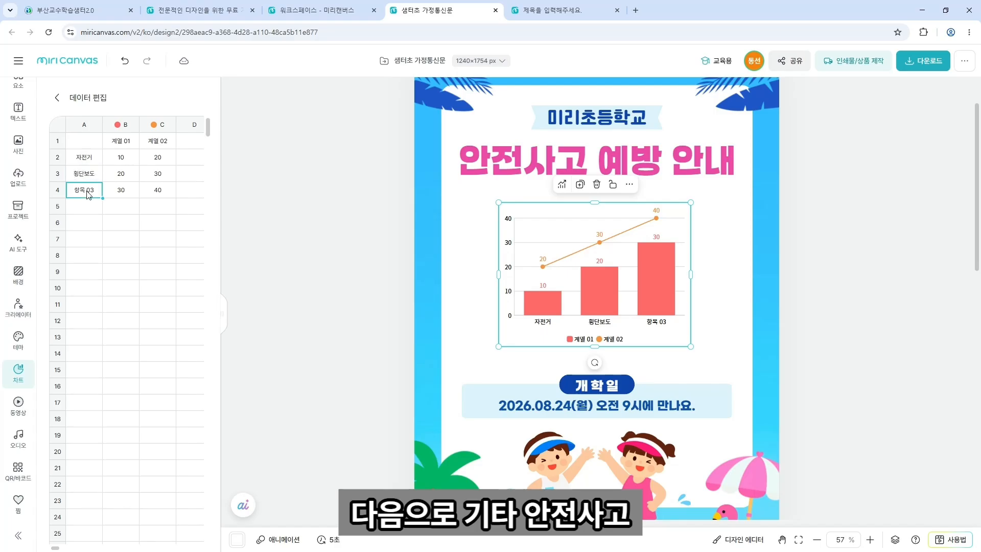
key("BackSpace")
key("BackSpace")
key("BackSpace")
key("BackSpace")
type("기타 안전사고")
left_click(128, 180)
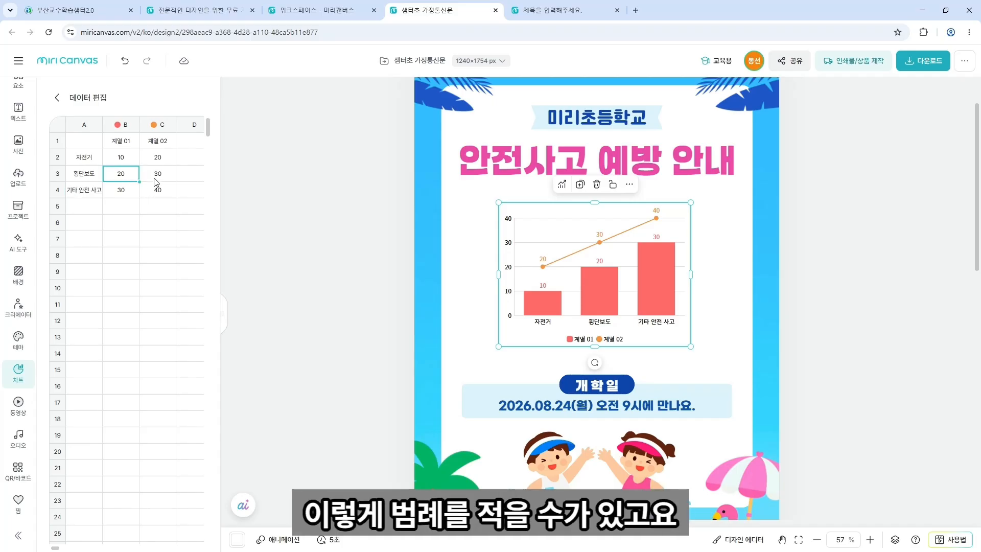
Set the first-series values to 30 for 자전거 and 10 for 횡단보도.
left_click(130, 143)
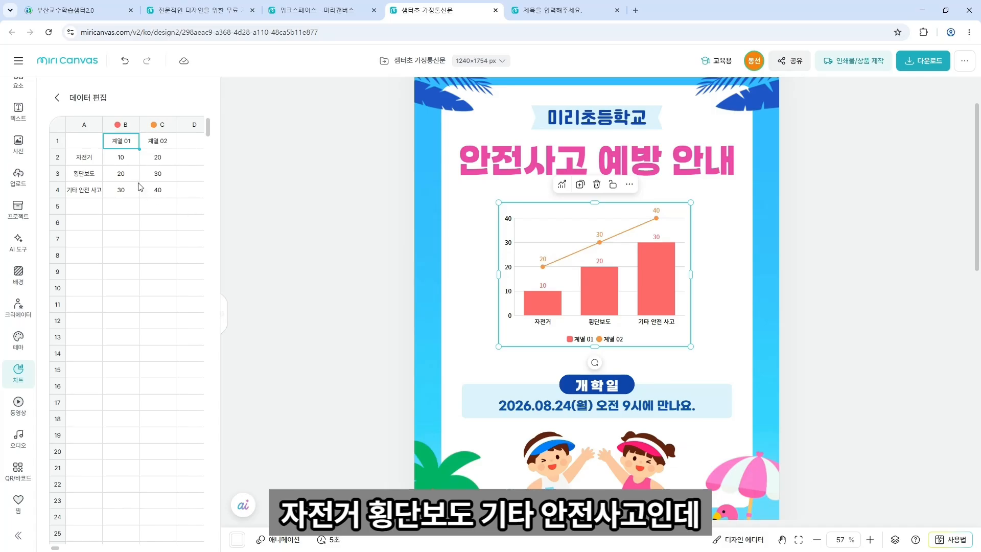
left_click(127, 160)
left_click_drag(130, 156, 105, 160)
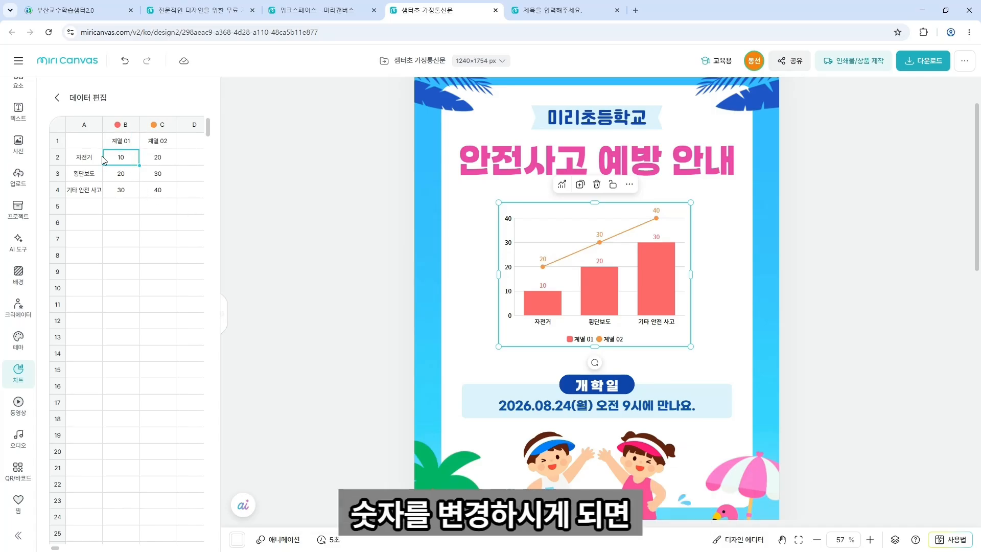
left_click_drag(123, 179, 98, 178)
type("10")
left_click(121, 193)
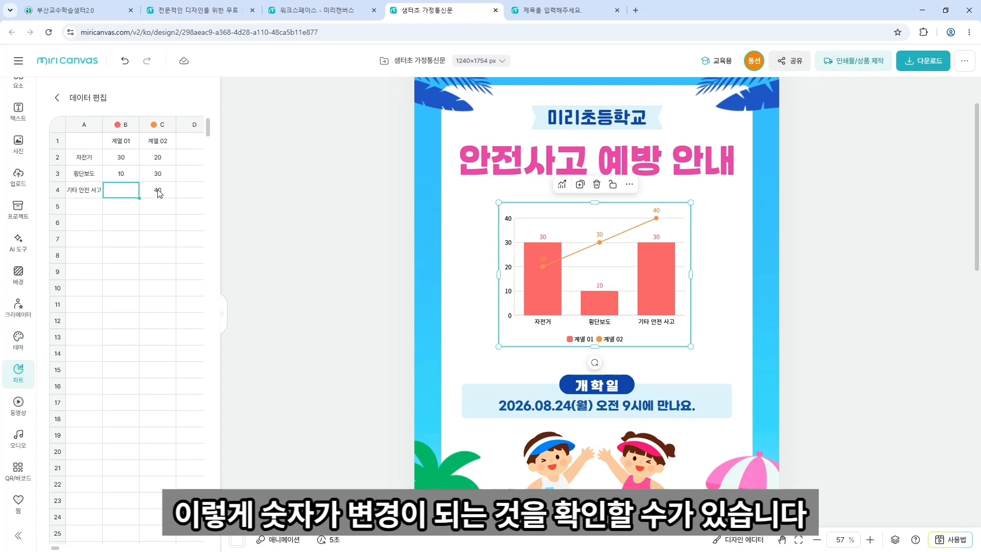
Commit 20 for the third category and rename the first series to 숫자.
left_click(131, 139)
key("BackSpace")
type("안전사고")
key("BackSpace")
key("BackSpace")
key("BackSpace")
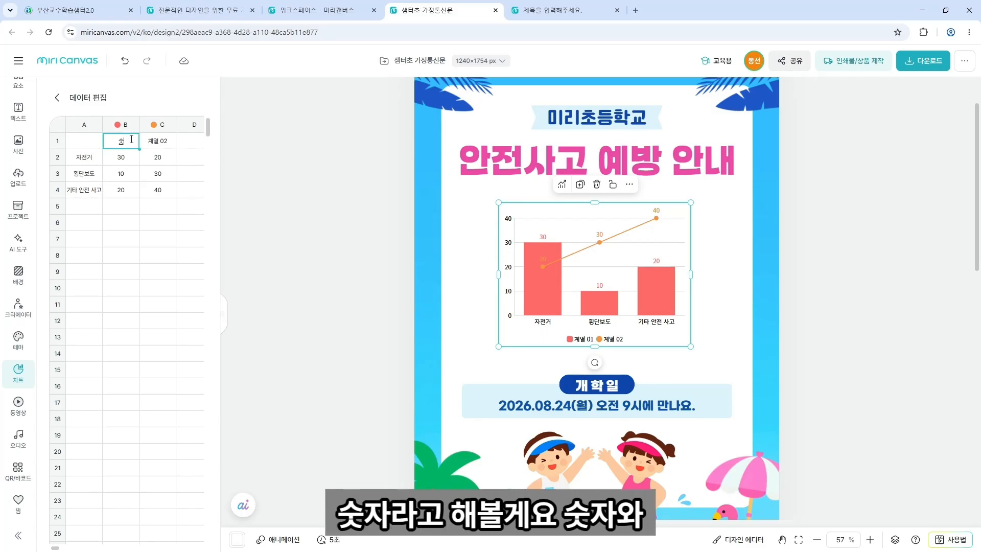
left_click(155, 145)
Delete the second data series (1개 열 삭제) and close the chart data editor.
left_click(165, 127)
right_click(165, 128)
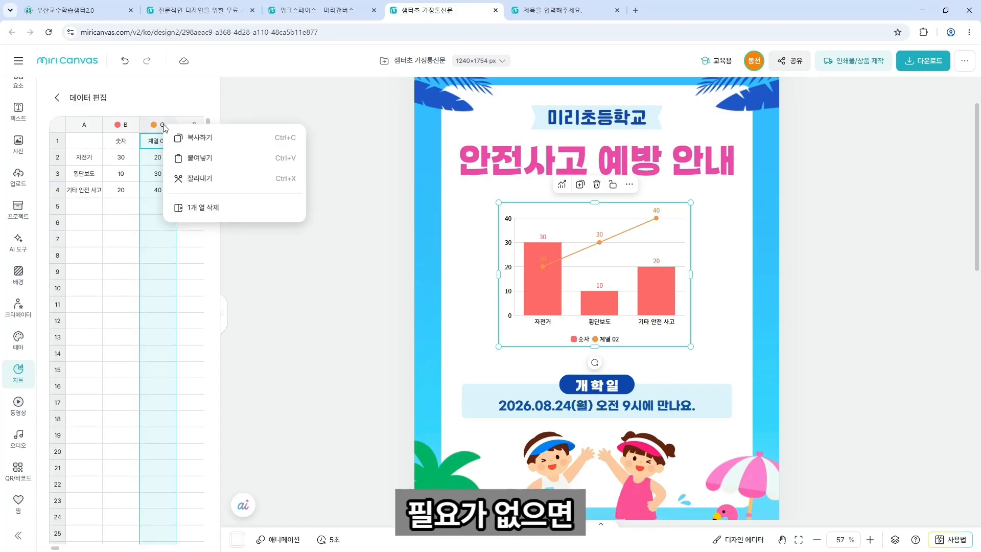
left_click(219, 209)
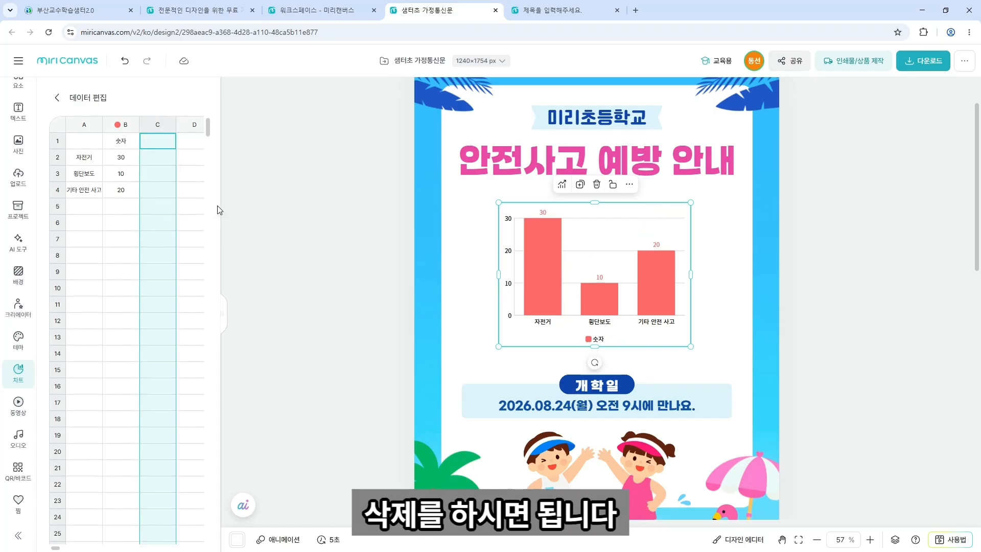
left_click(850, 313)
left_click(687, 308)
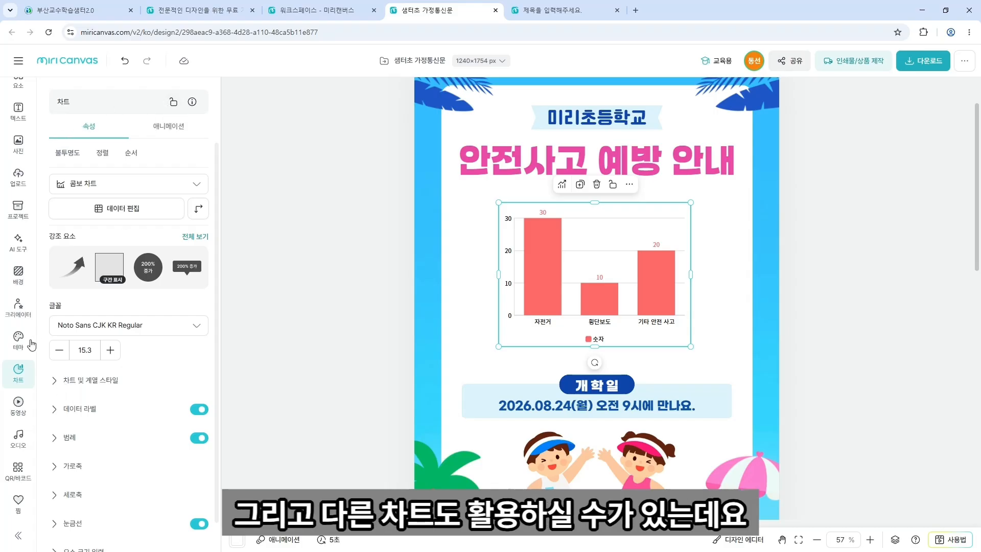
Place an infographic design from the chart library's 인포그래픽 디자인 list onto blank page 2.
left_click(19, 373)
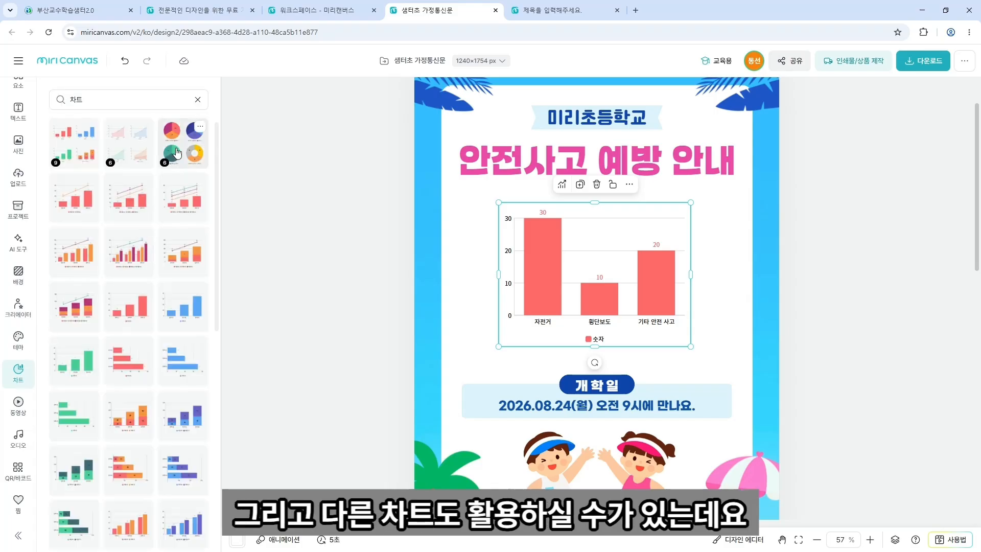
left_click(197, 99)
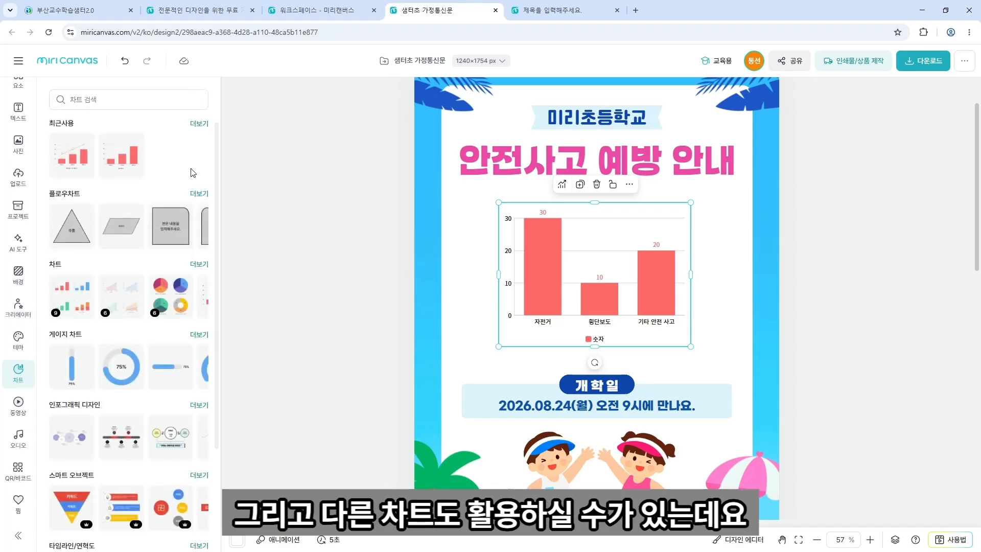
left_click(200, 194)
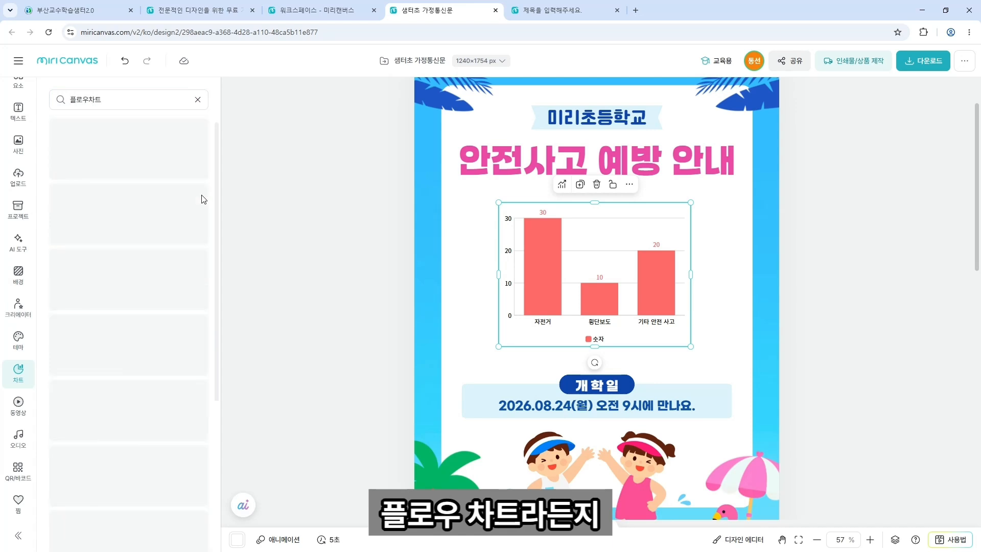
left_click(198, 100)
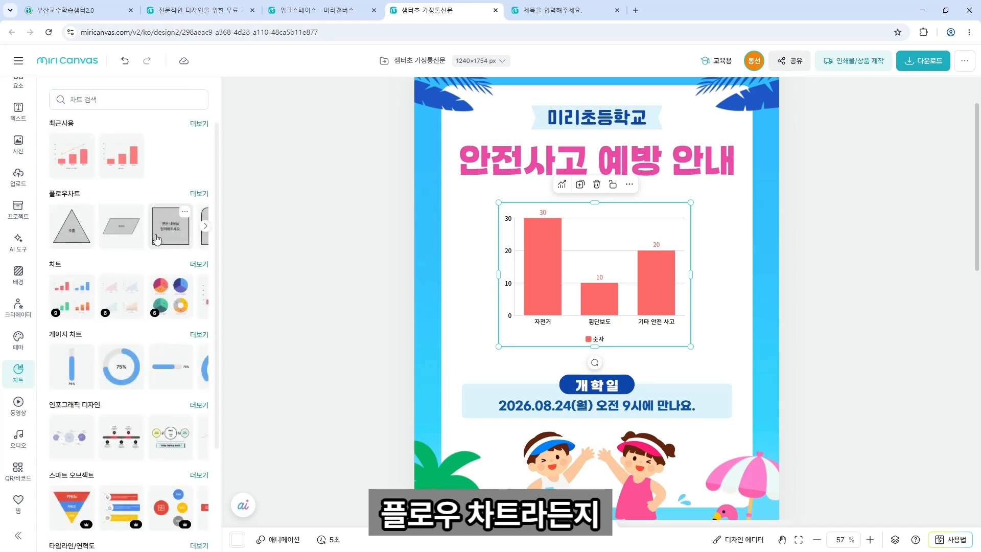
scroll(155, 239, "down", 2)
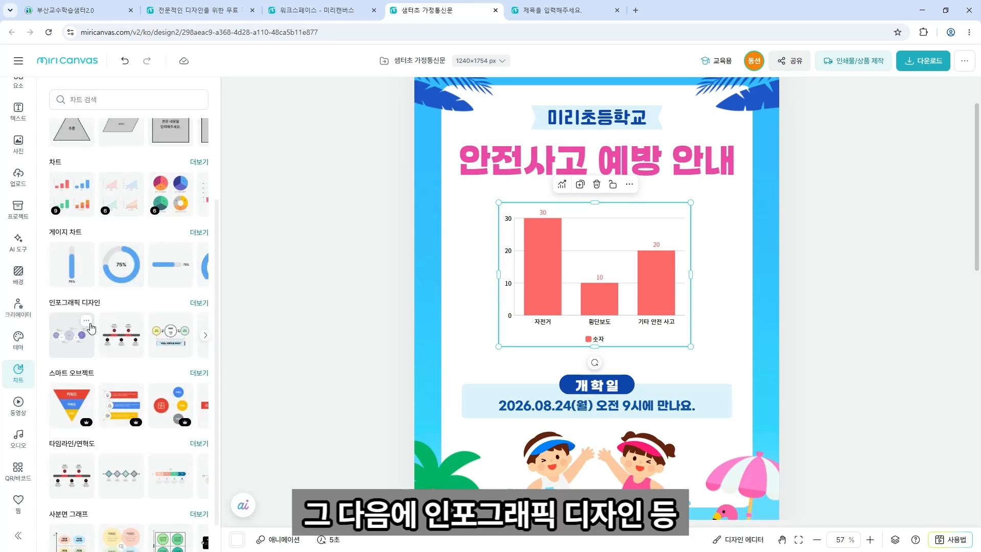
left_click(200, 303)
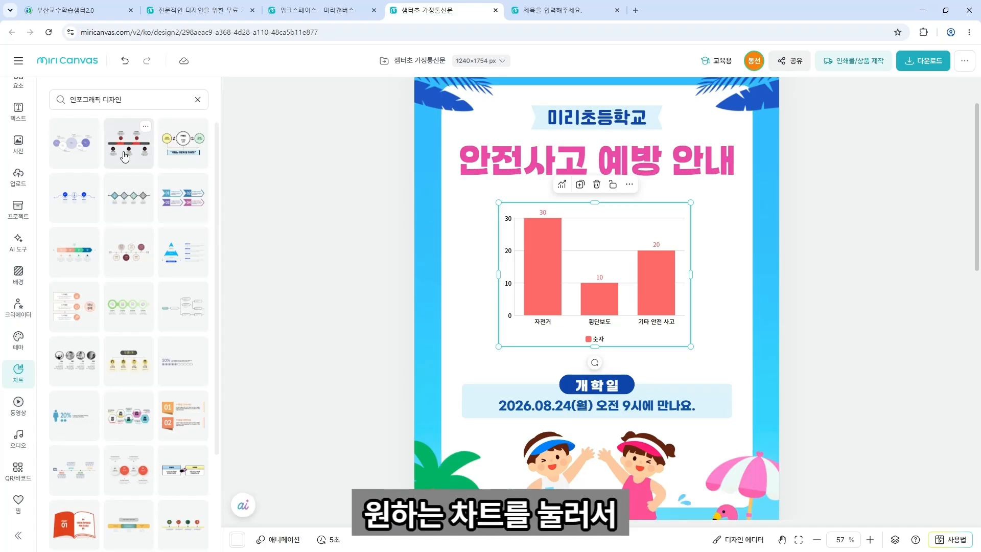
scroll(508, 370, "down", 1)
scroll(508, 370, "down", 3)
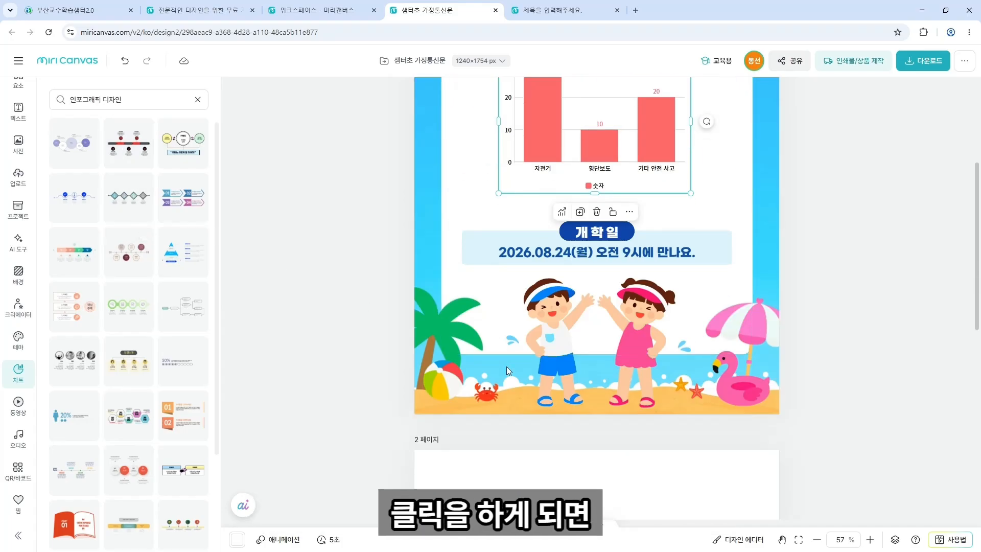
scroll(509, 371, "up", 4)
scroll(508, 371, "down", 10)
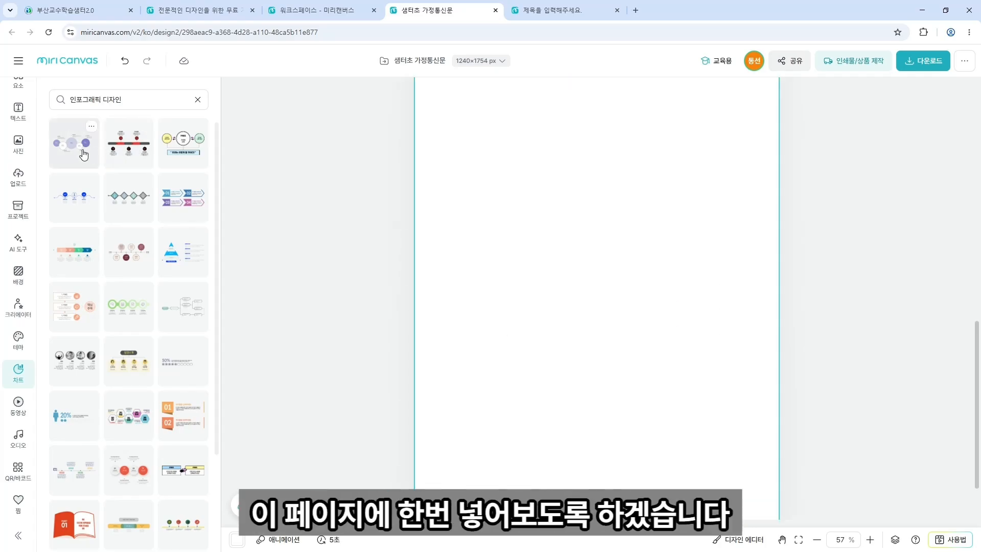
left_click_drag(75, 149, 566, 259)
View the circular mind map design's details, then return to the infographic list.
scroll(606, 330, "up", 4)
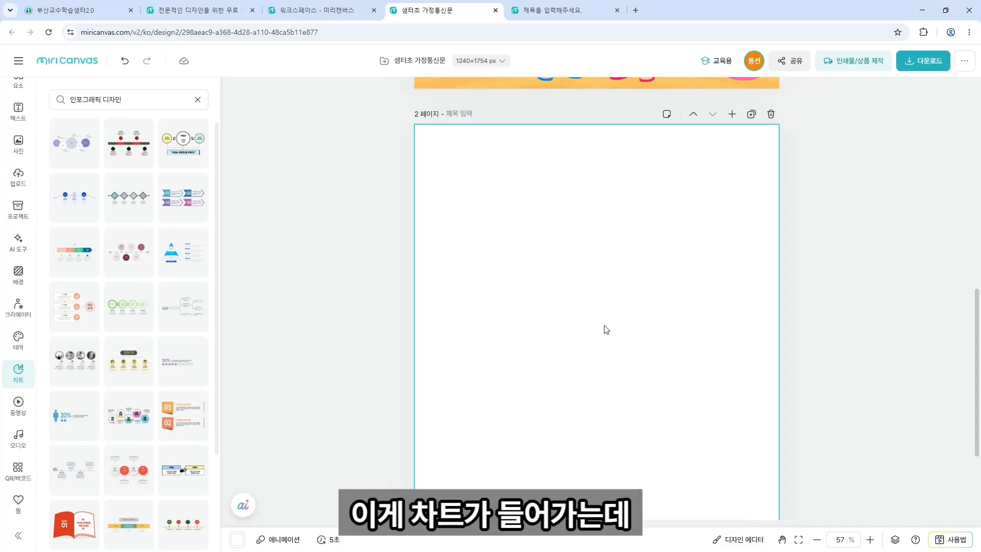
scroll(606, 330, "down", 5)
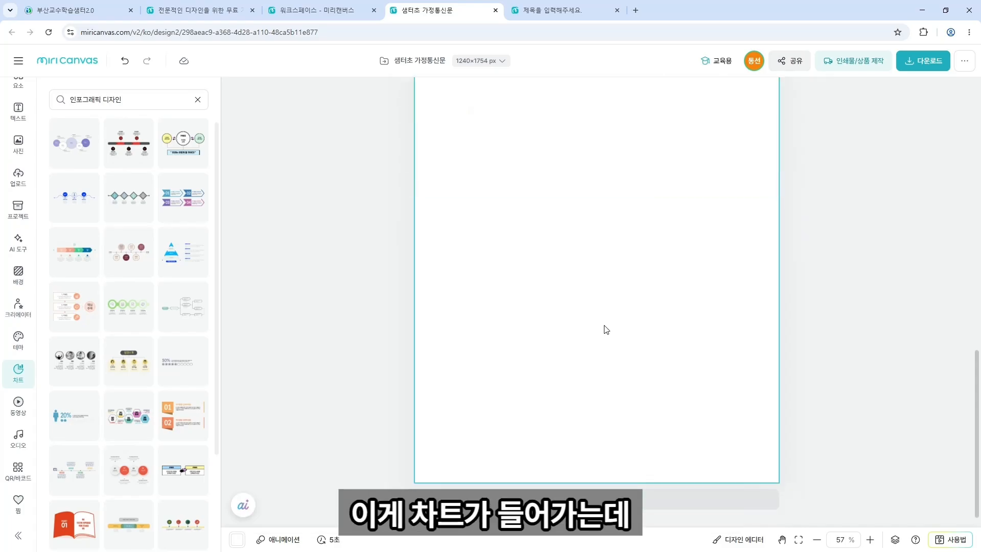
scroll(605, 328, "up", 5)
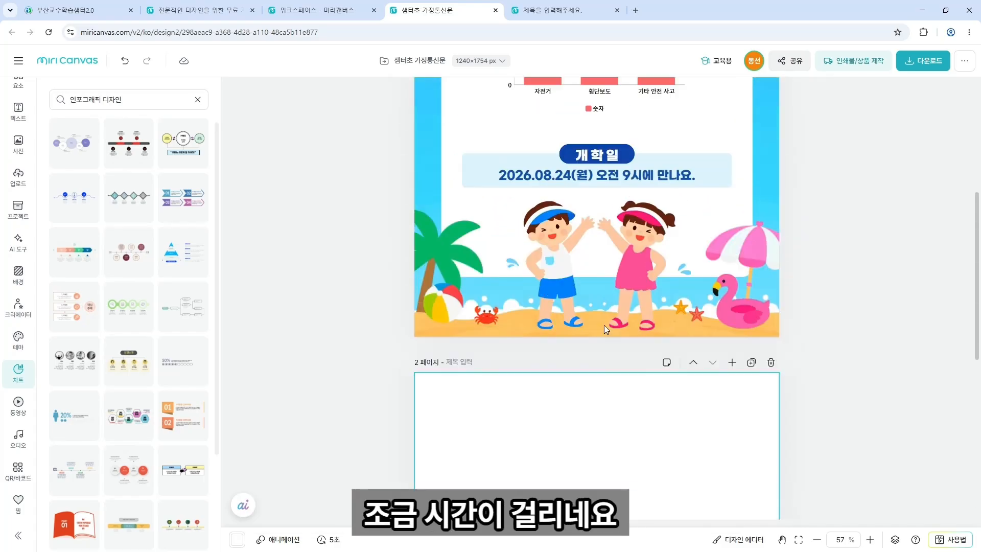
left_click(91, 127)
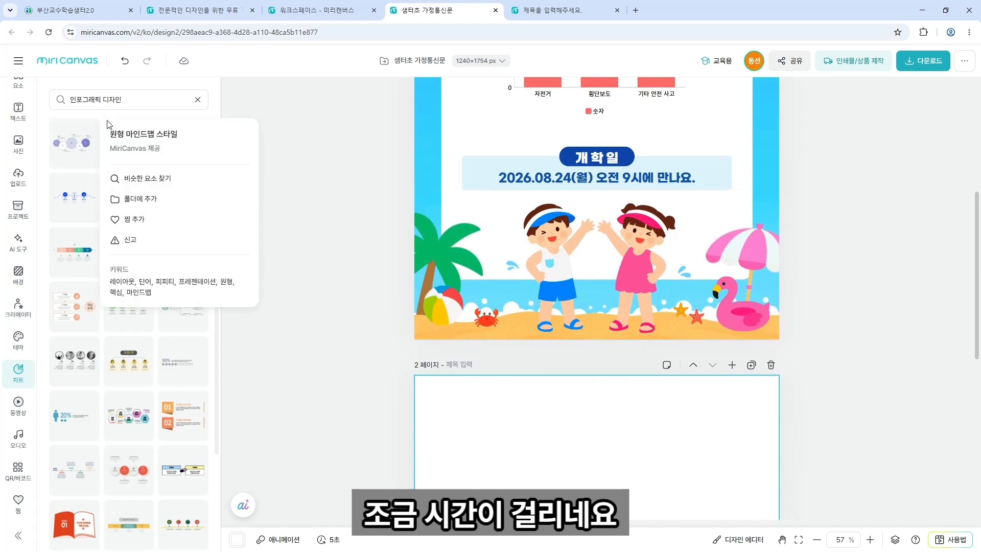
left_click(74, 140)
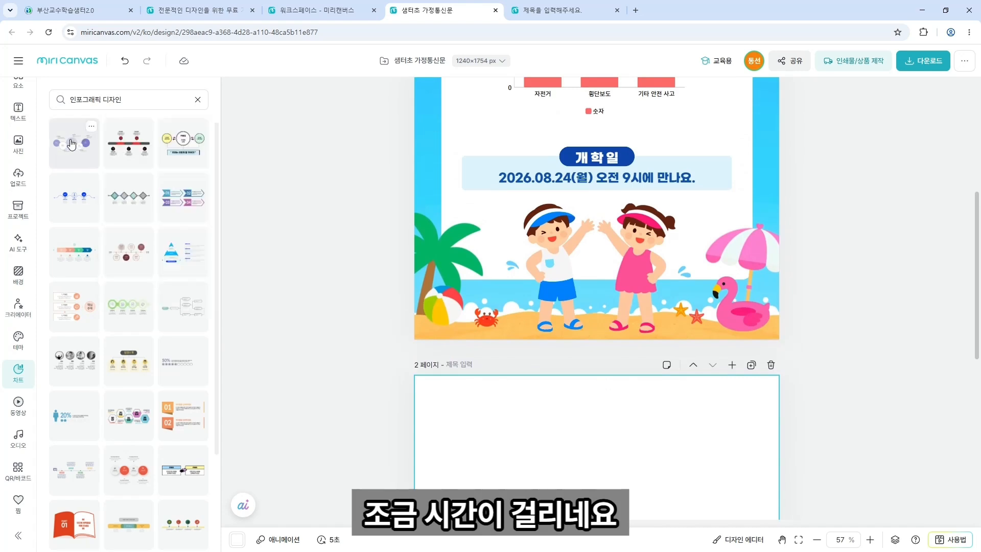
left_click(198, 100)
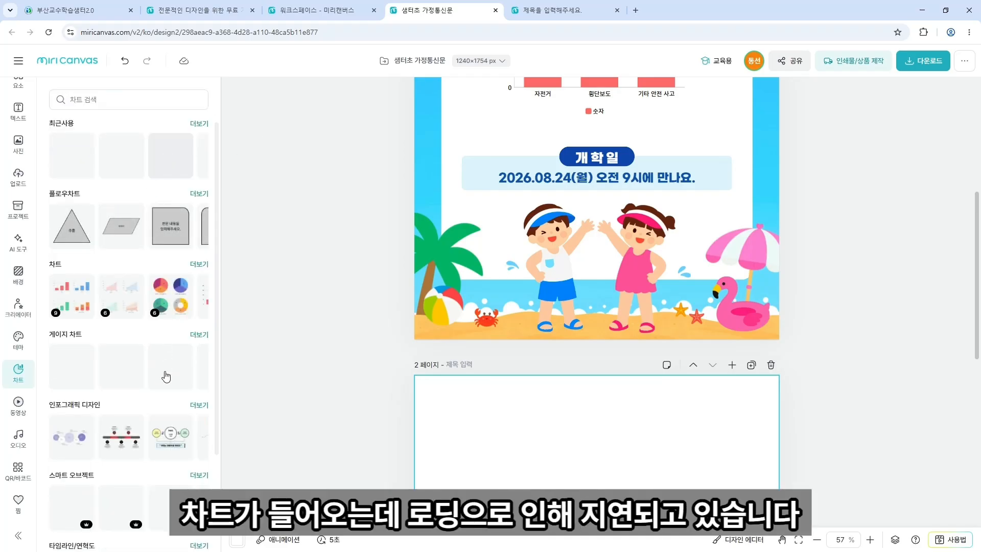
scroll(166, 378, "down", 3)
Delete the stacked duplicate mind-map infographic copies on page 1.
left_click_drag(597, 223, 585, 423)
left_click(610, 237)
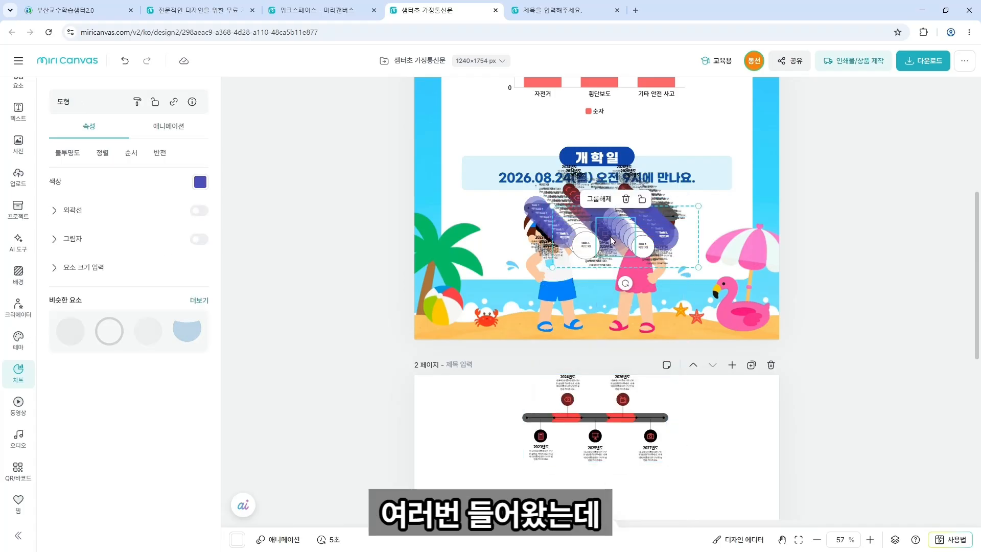
left_click(677, 243)
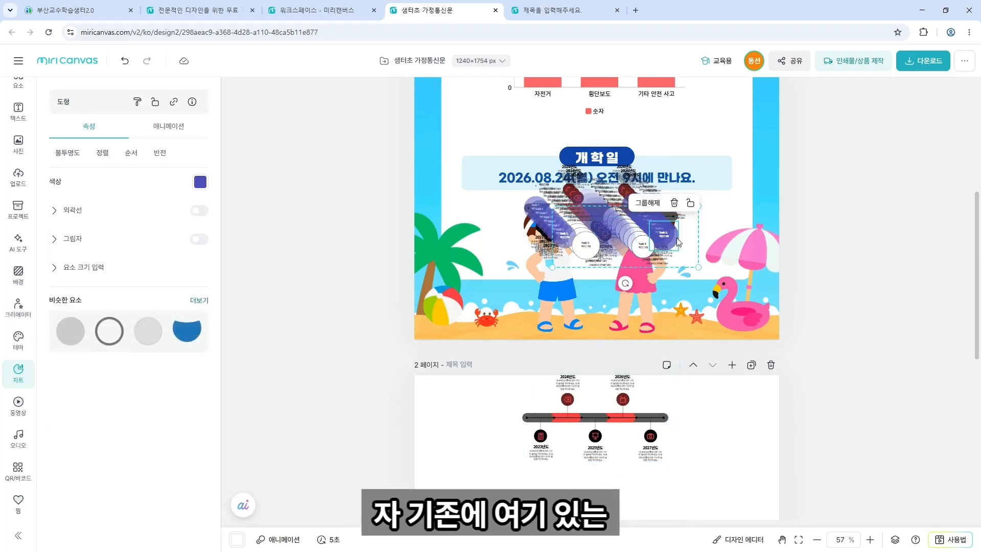
left_click(691, 228)
key("Delete")
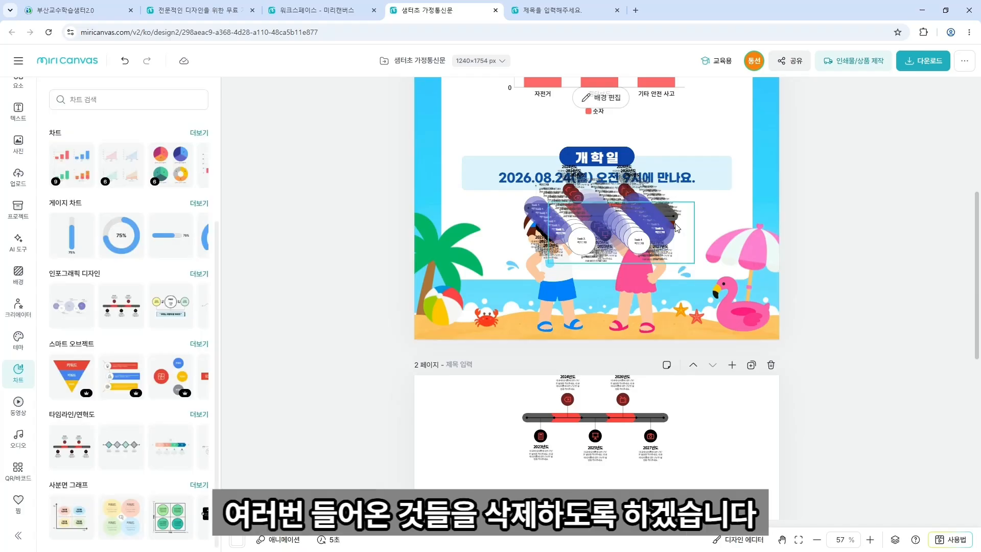
left_click(677, 227)
key("Delete")
left_click(677, 227)
key("Delete")
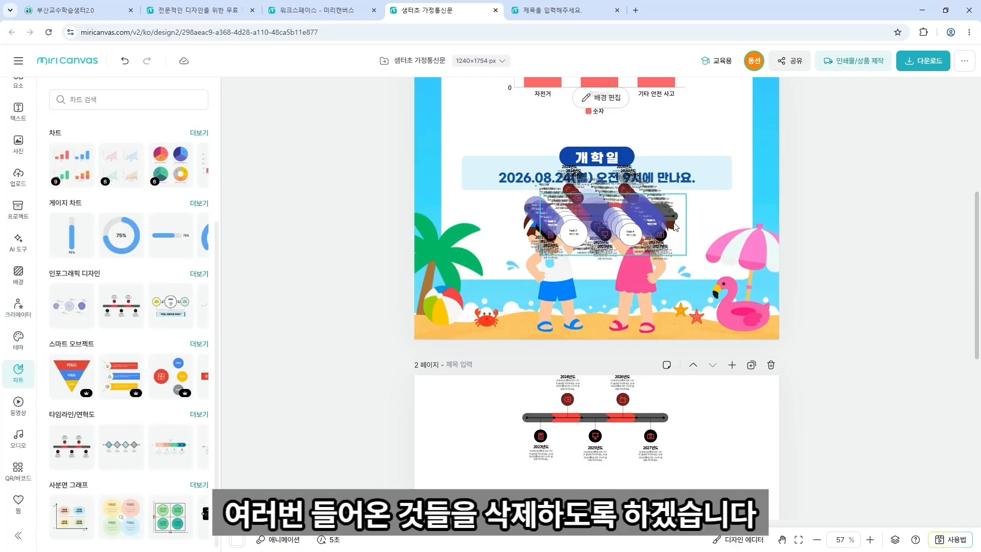
left_click(677, 227)
key("Delete")
left_click(677, 228)
key("Delete")
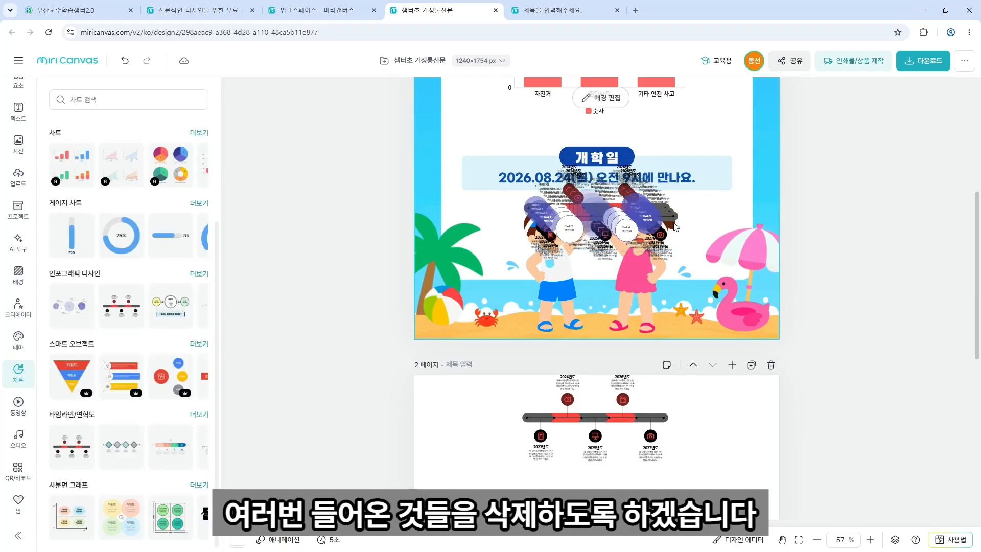
left_click(677, 227)
key("Delete")
left_click(677, 227)
key("Delete")
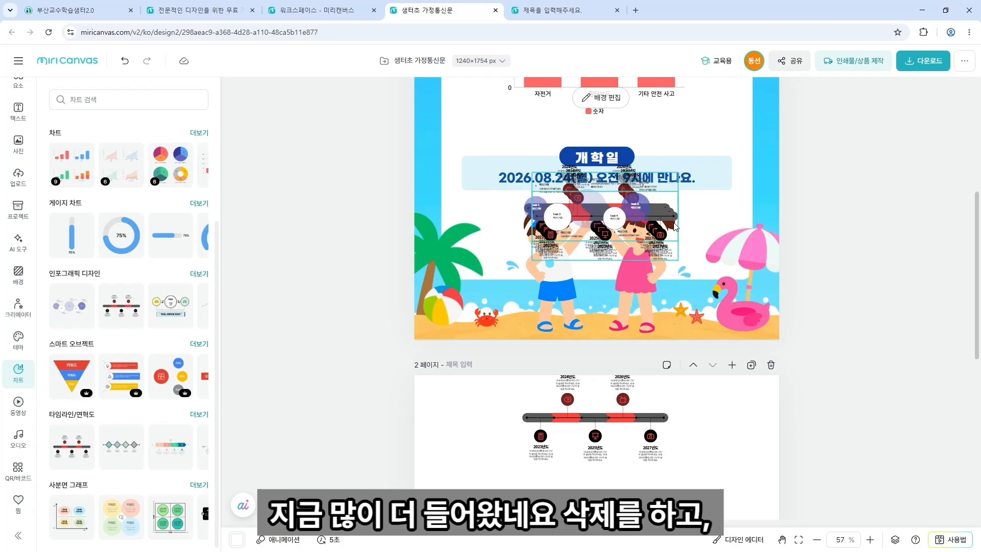
left_click(673, 227)
key("Delete")
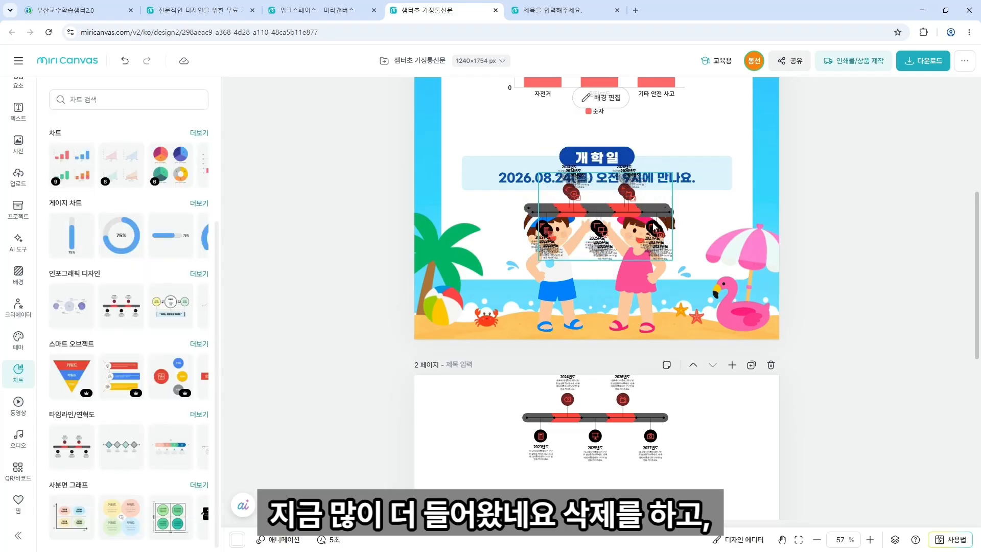
left_click(655, 226)
key("Delete")
Delete the extra timeline copies and the leftover red icon and text groups.
left_click(649, 224)
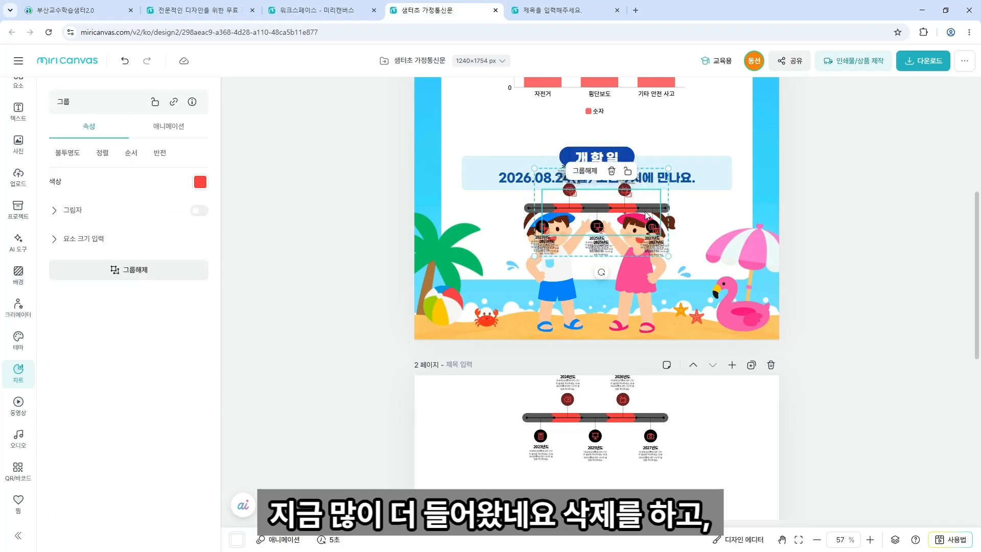
key("Delete")
left_click(646, 215)
key("Delete")
left_click(646, 215)
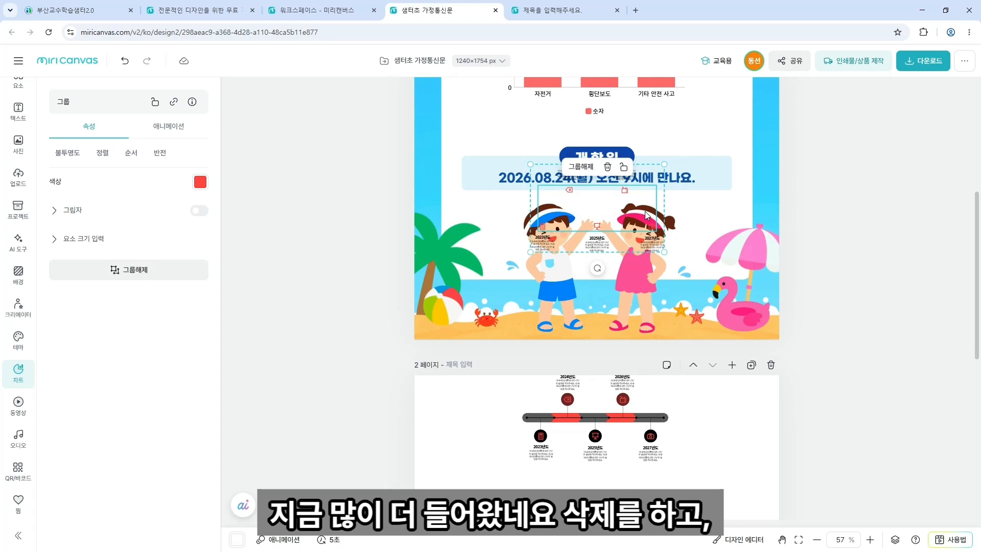
key("Delete")
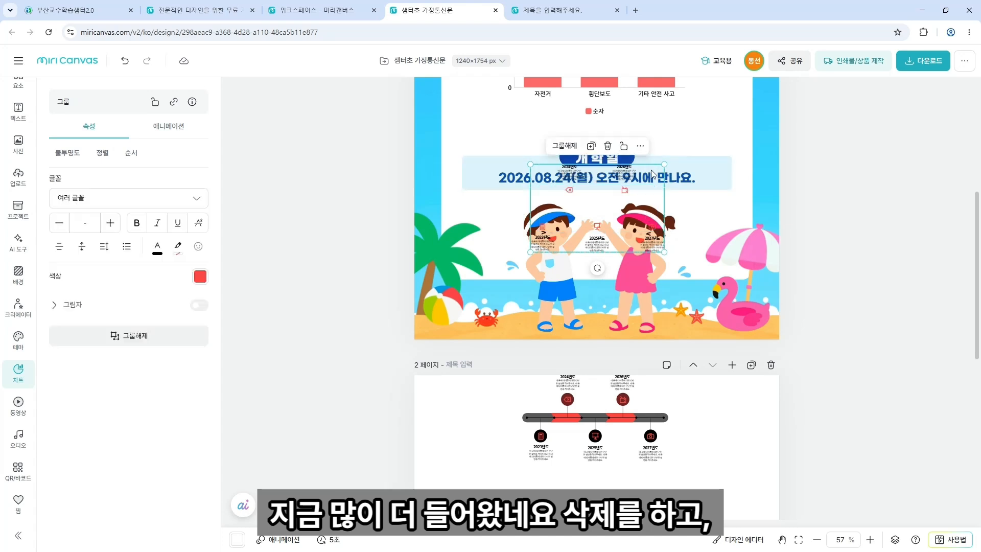
key("Delete")
Enlarge and reposition the circle diagram and timeline on page 2.
scroll(655, 277, "down", 4)
left_click(630, 411)
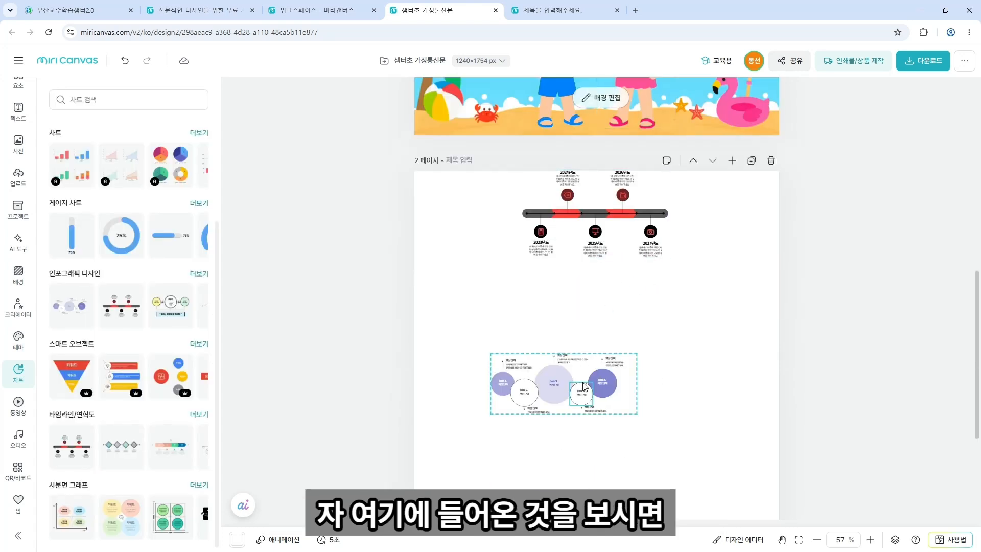
left_click_drag(637, 413, 770, 470)
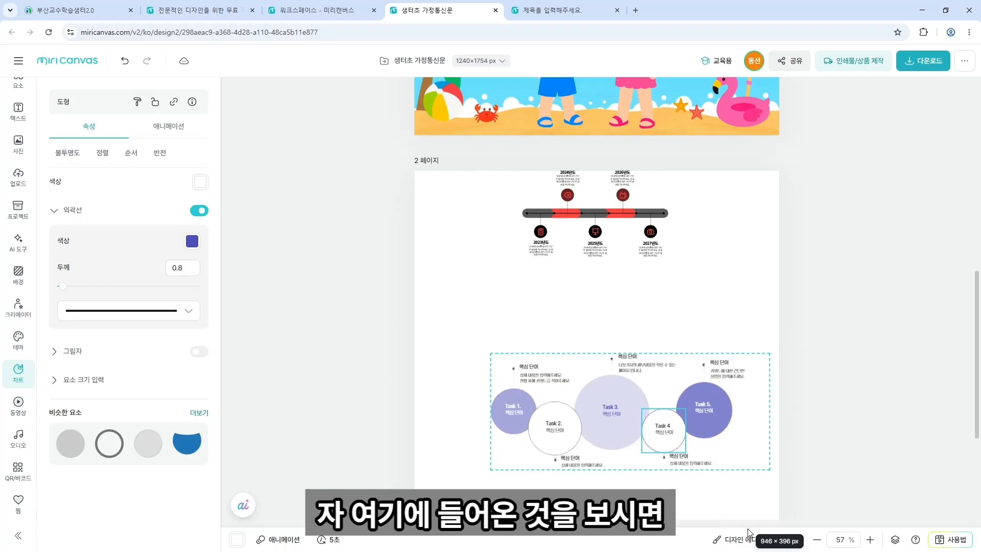
left_click_drag(660, 263, 783, 351)
left_click_drag(682, 292, 626, 286)
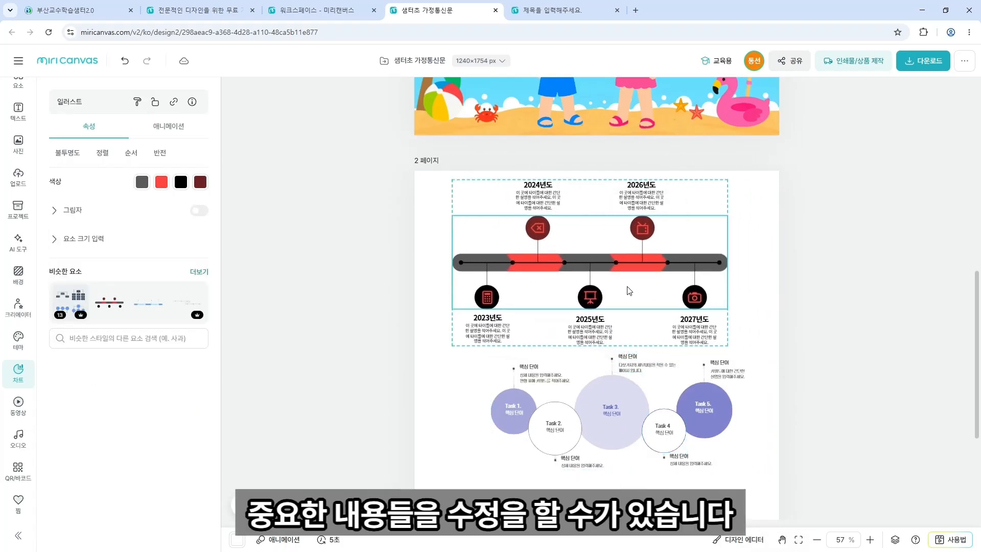
left_click_drag(664, 421, 607, 441)
left_click_drag(712, 488, 782, 528)
scroll(705, 421, "down", 3)
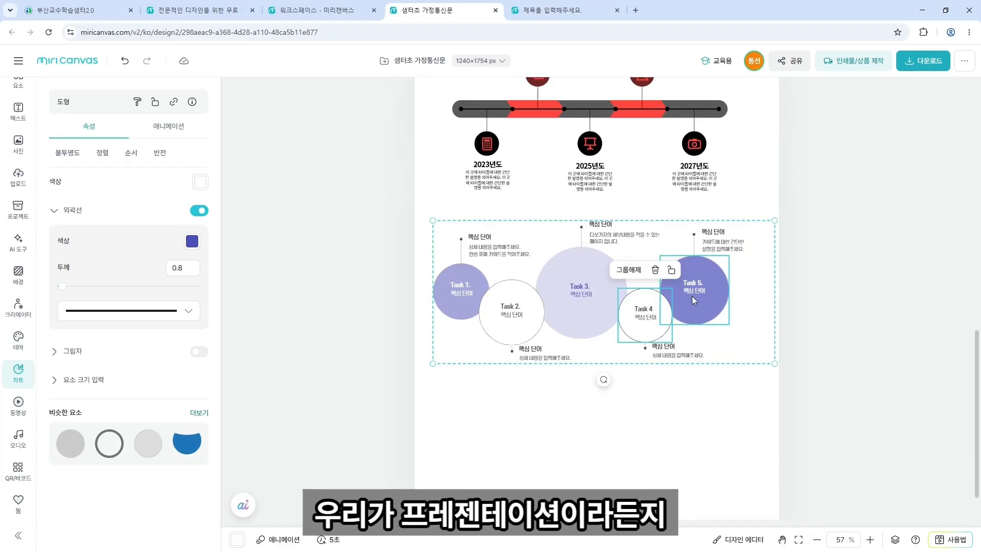
left_click(692, 310)
left_click_drag(692, 315, 704, 402)
left_click(590, 166)
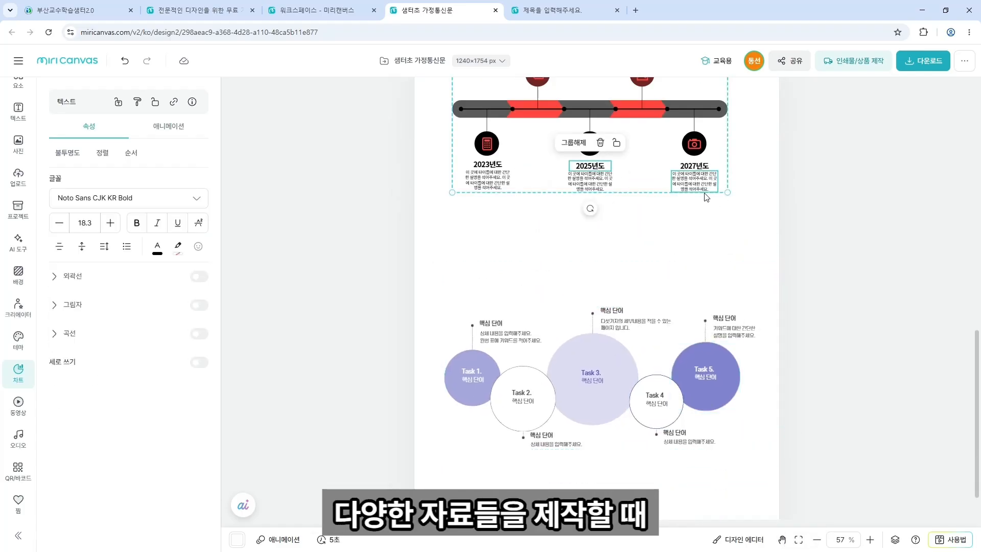
left_click_drag(727, 193, 705, 205)
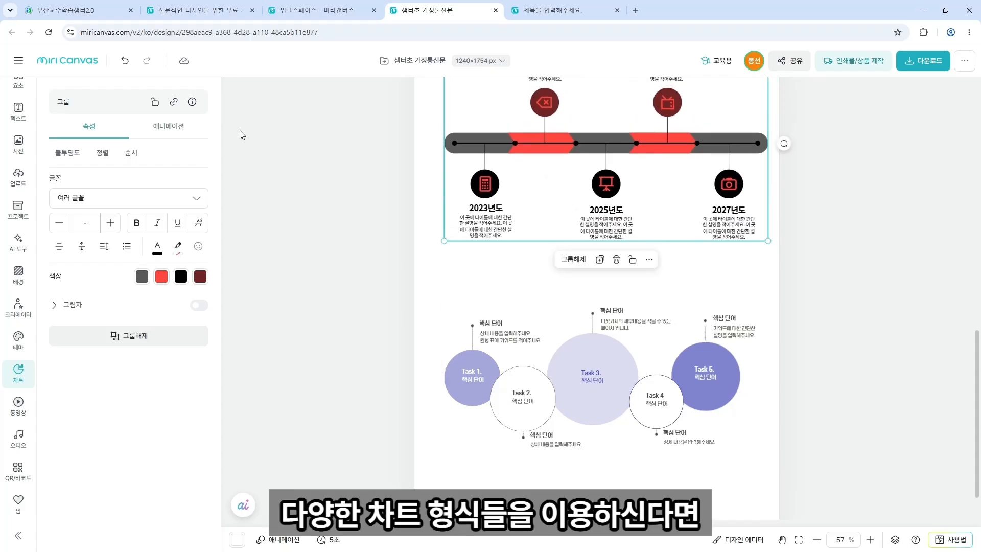
Clear the 2023년도 description text in the timeline.
left_click(19, 373)
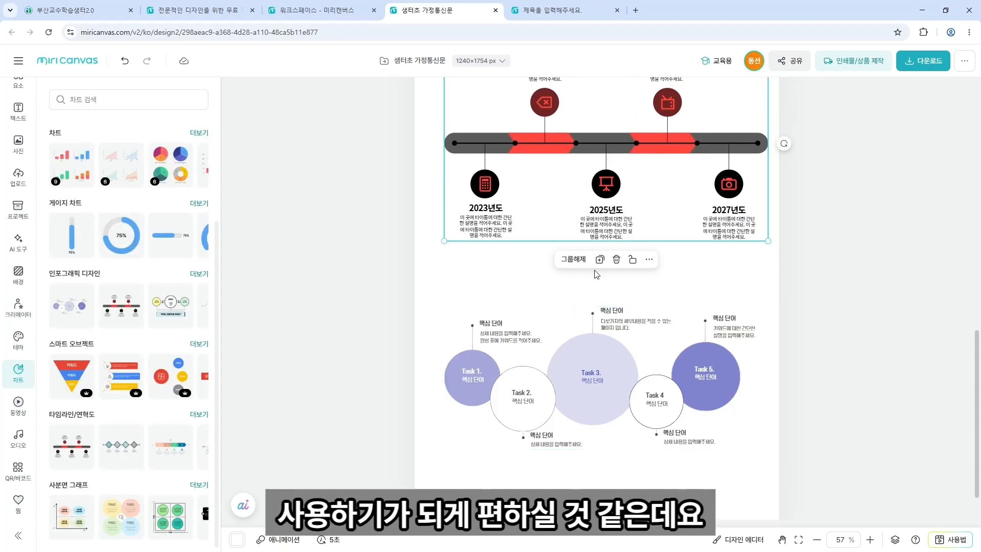
left_click(602, 188)
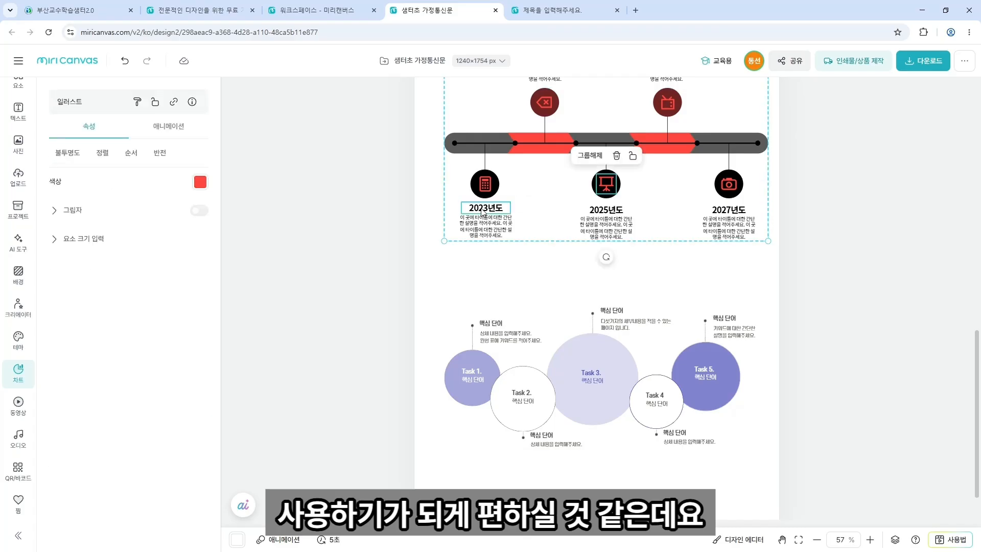
left_click(484, 208)
left_click(486, 231)
double_click(486, 231)
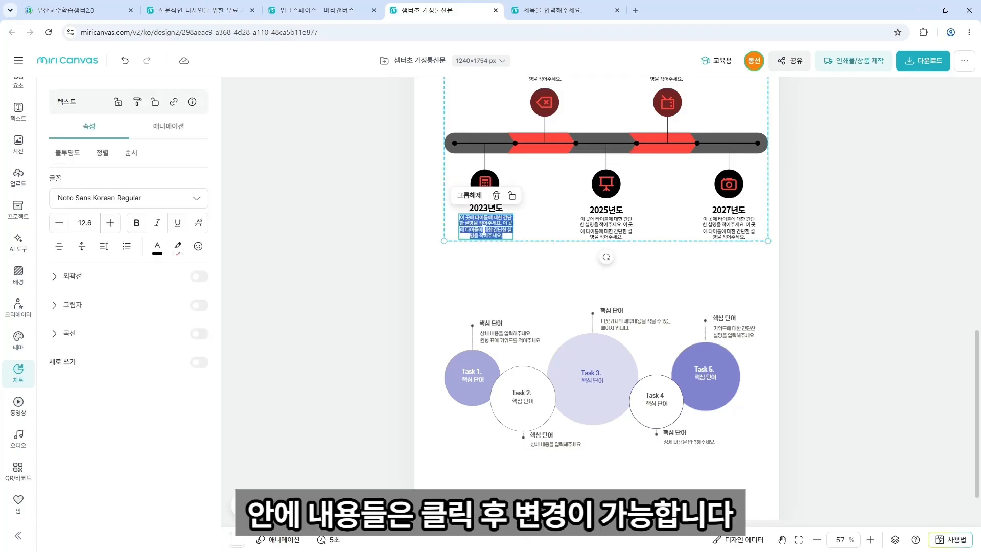
key("BackSpace")
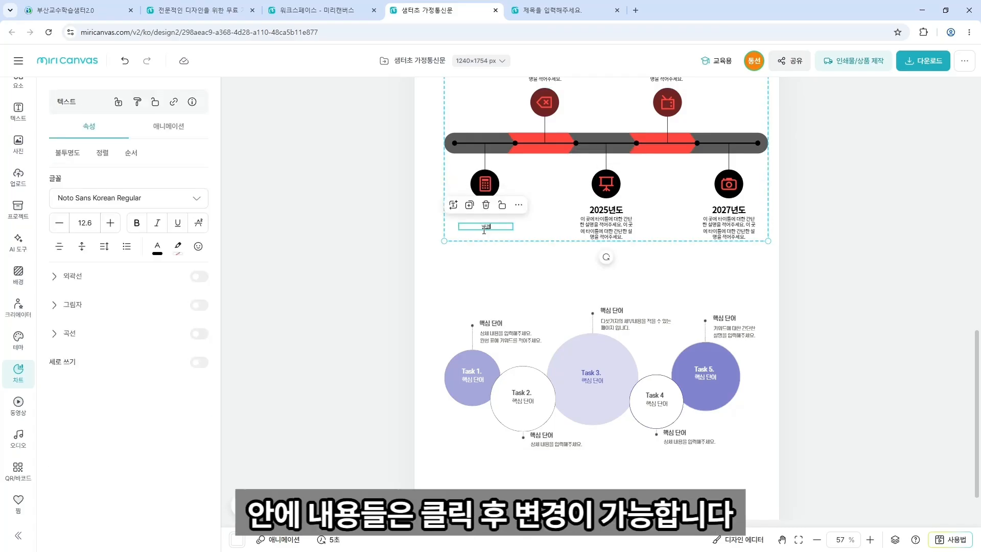
Delete page 2 together with its timeline and circle diagram.
scroll(668, 304, "up", 10)
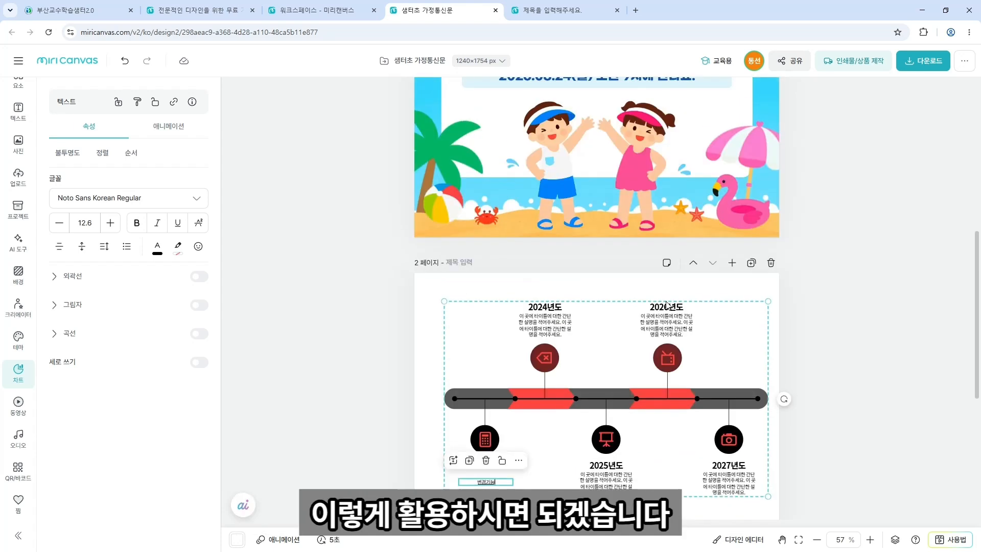
scroll(668, 305, "up", 2)
scroll(668, 304, "down", 8)
left_click(771, 263)
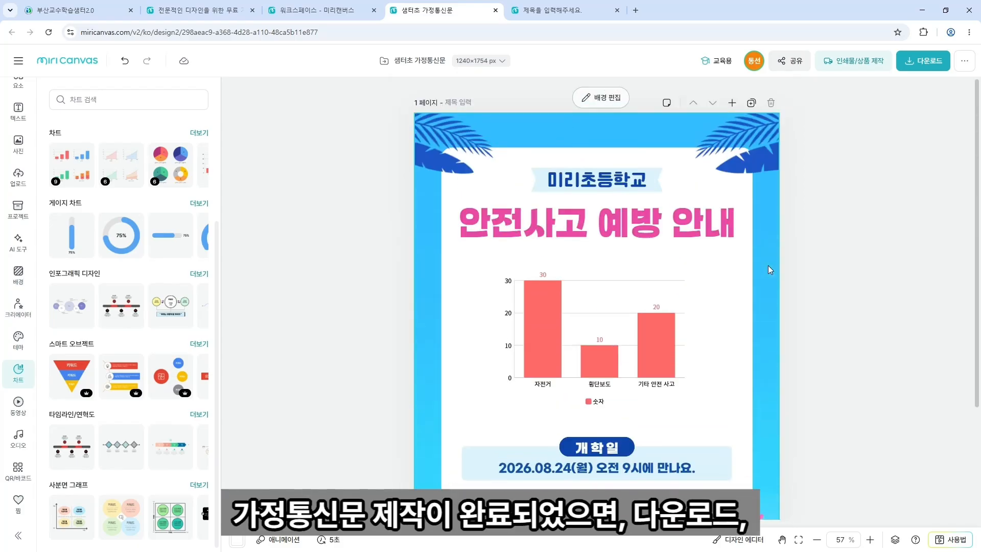
scroll(768, 265, "down", 5)
scroll(768, 265, "up", 2)
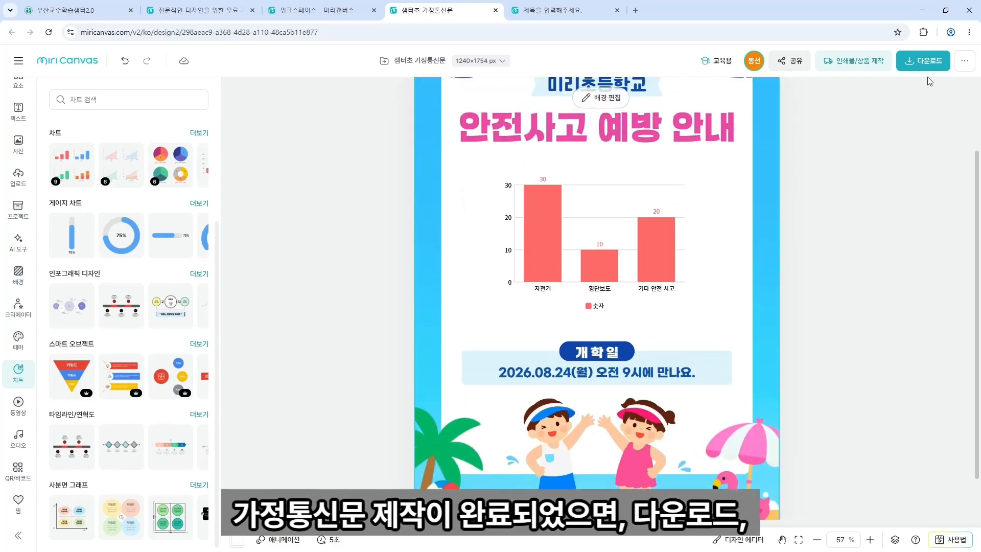
Download the poster in the PDF (인쇄용) format as a high-resolution file.
left_click(930, 63)
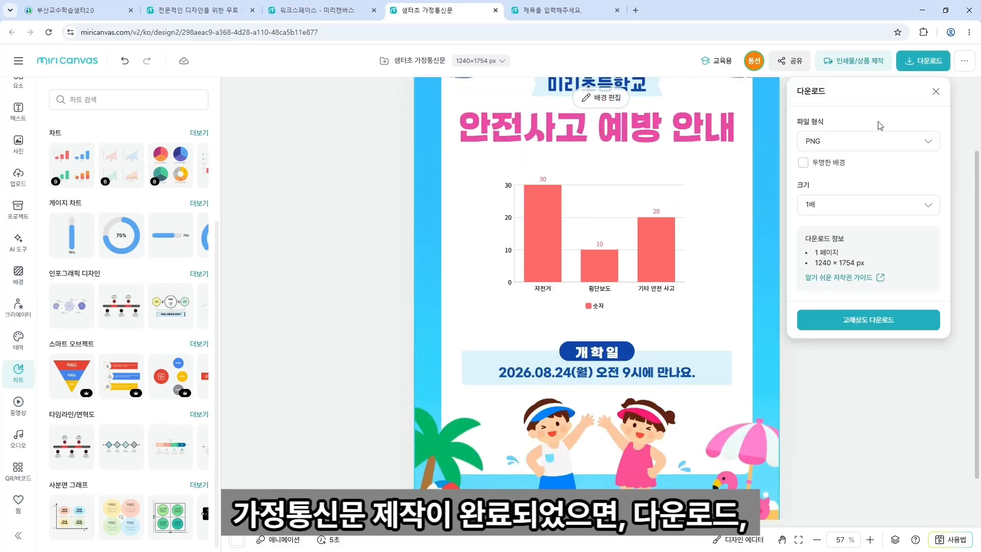
left_click(862, 147)
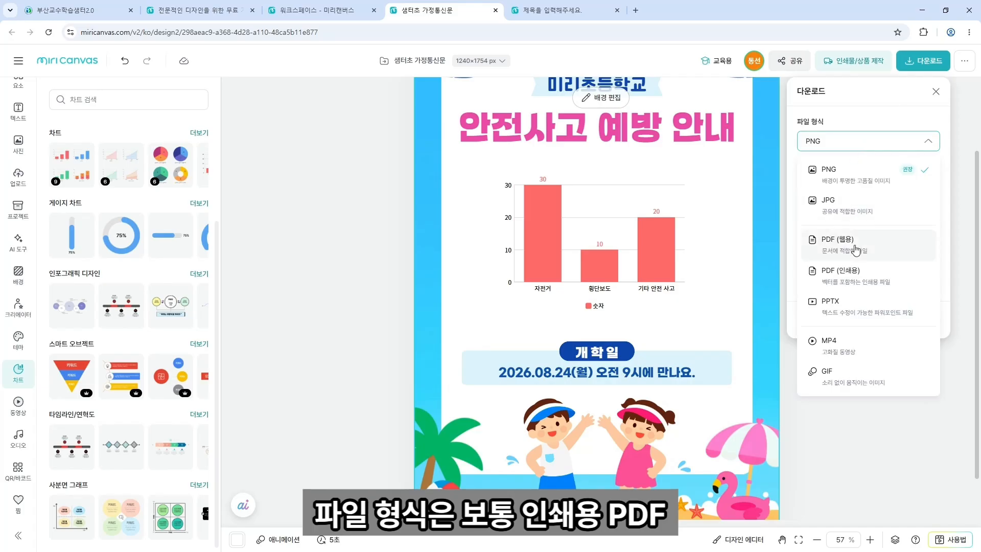
left_click(857, 271)
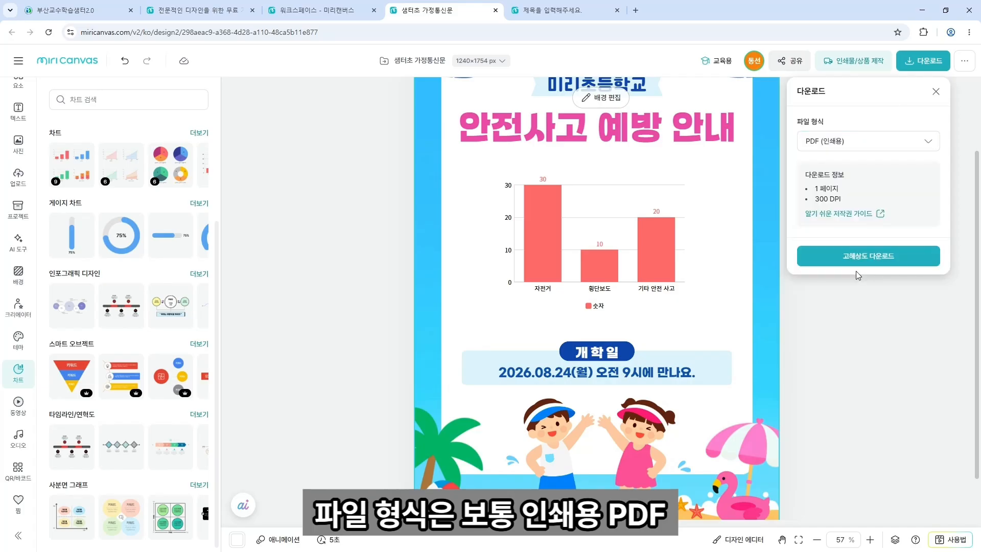
left_click(843, 260)
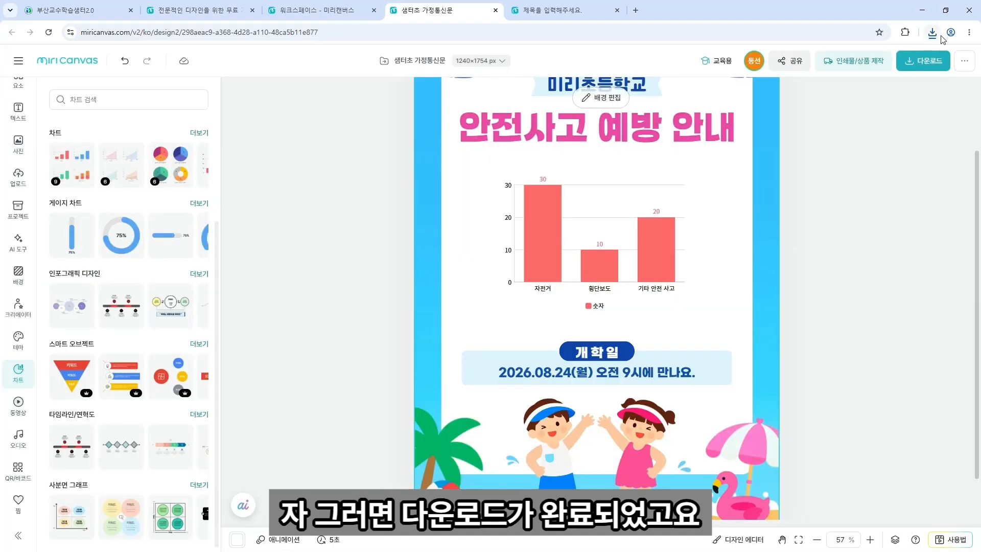
Search the template library for '상장, 초등학교, 과학' award certificates.
scroll(329, 224, "up", 2)
scroll(330, 224, "down", 3)
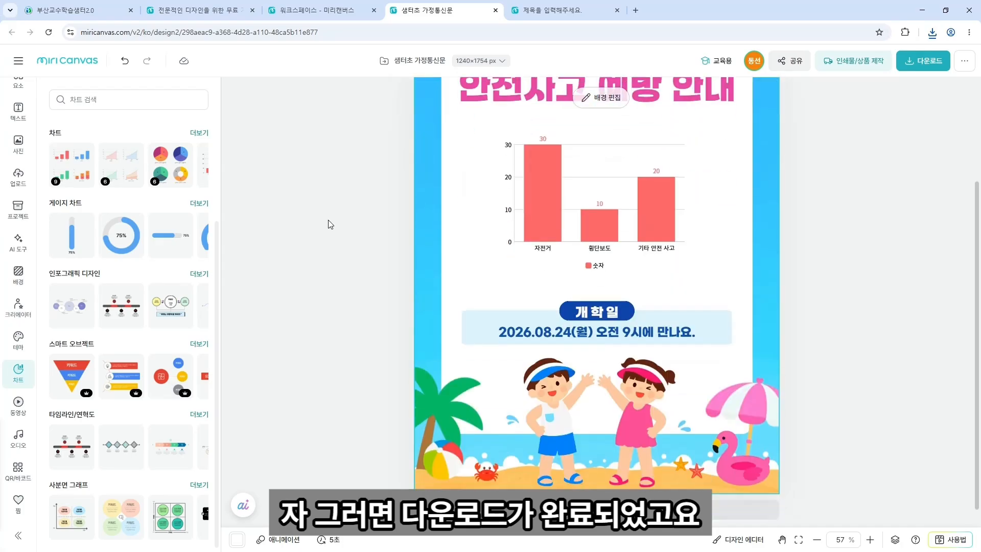
scroll(757, 505, "down", 3)
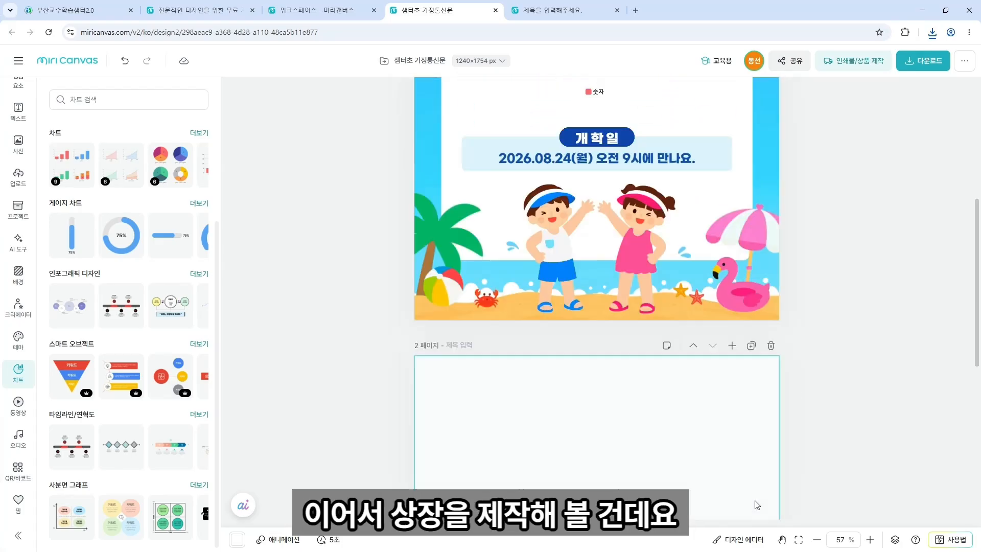
scroll(664, 450, "down", 4)
scroll(281, 250, "down", 1)
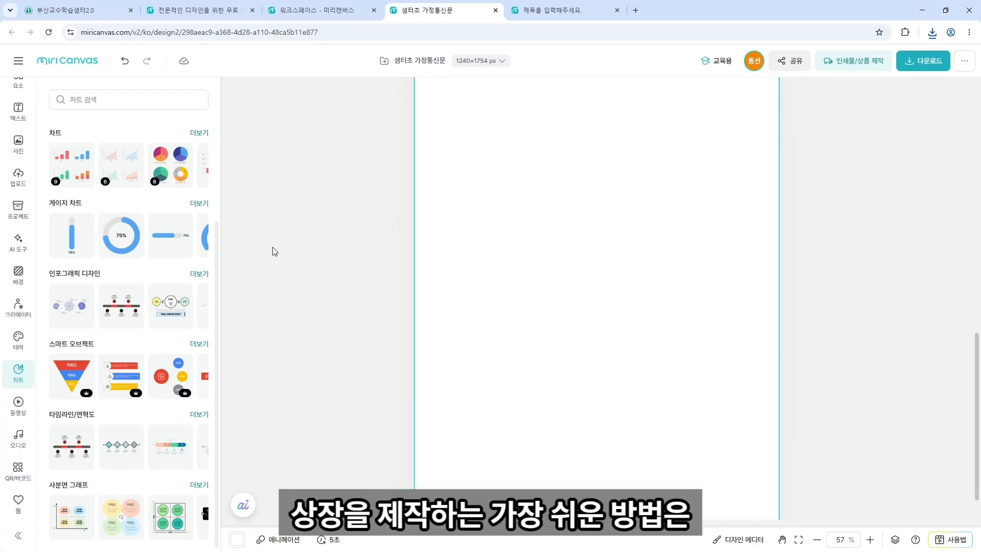
scroll(24, 243, "up", 2)
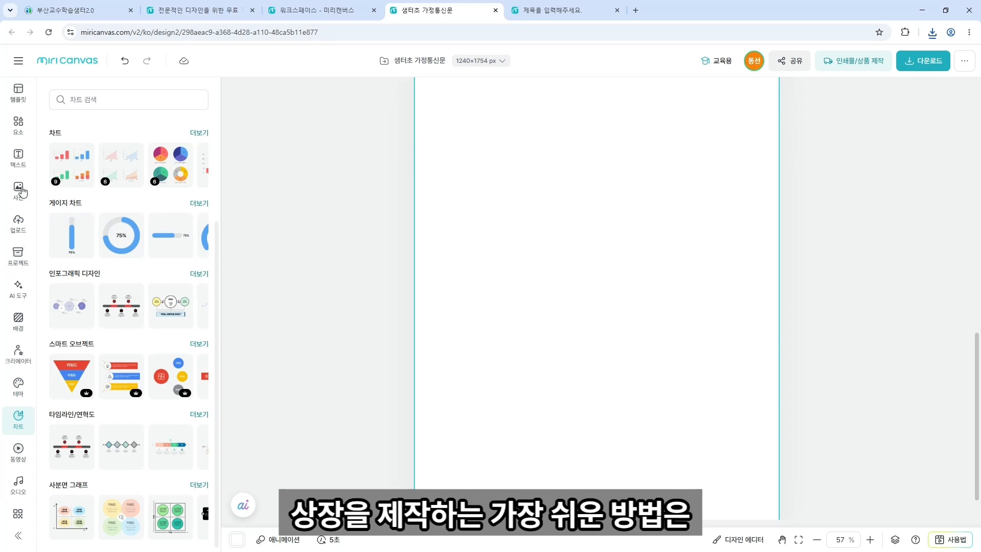
left_click(19, 92)
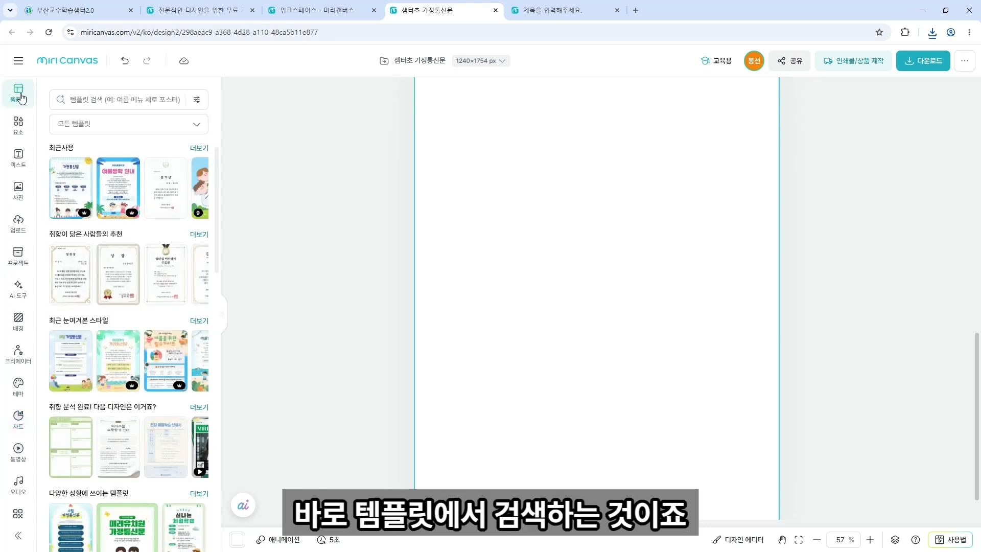
left_click(104, 102)
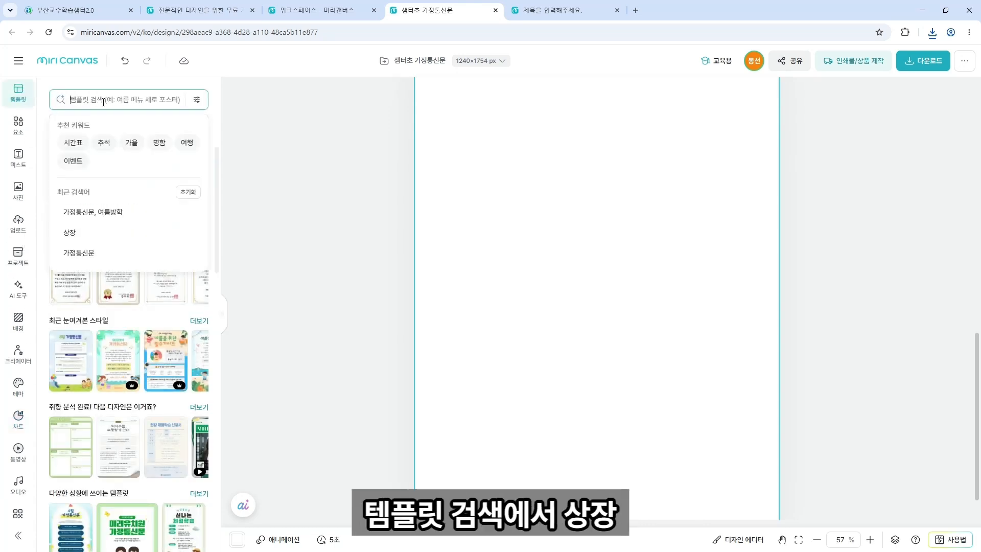
type("상장")
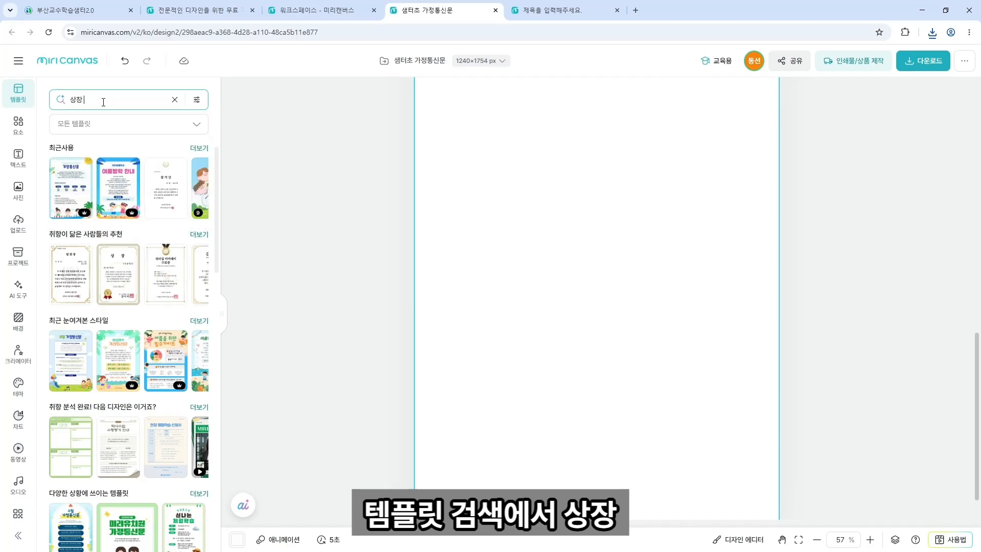
type(", 치")
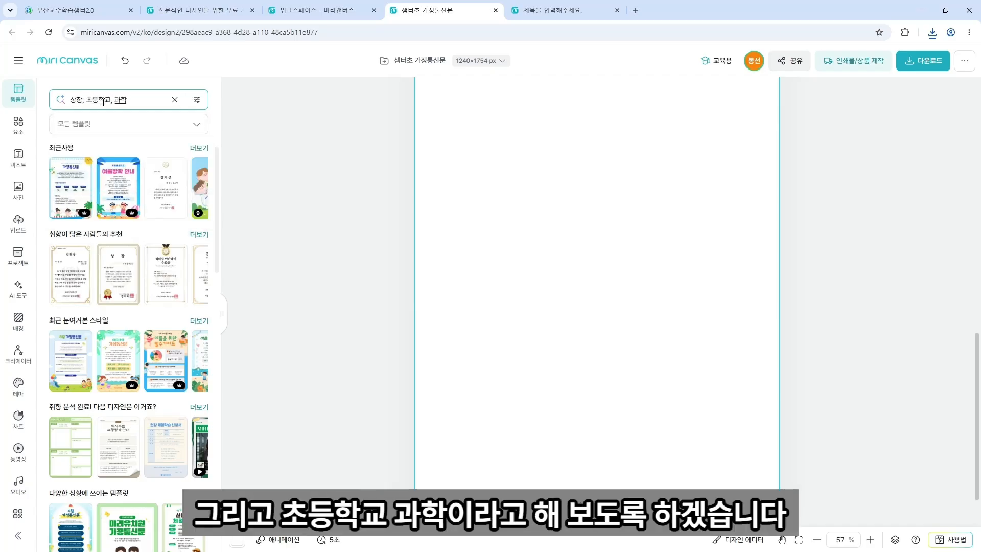
type("등학교, 과학")
key("Return")
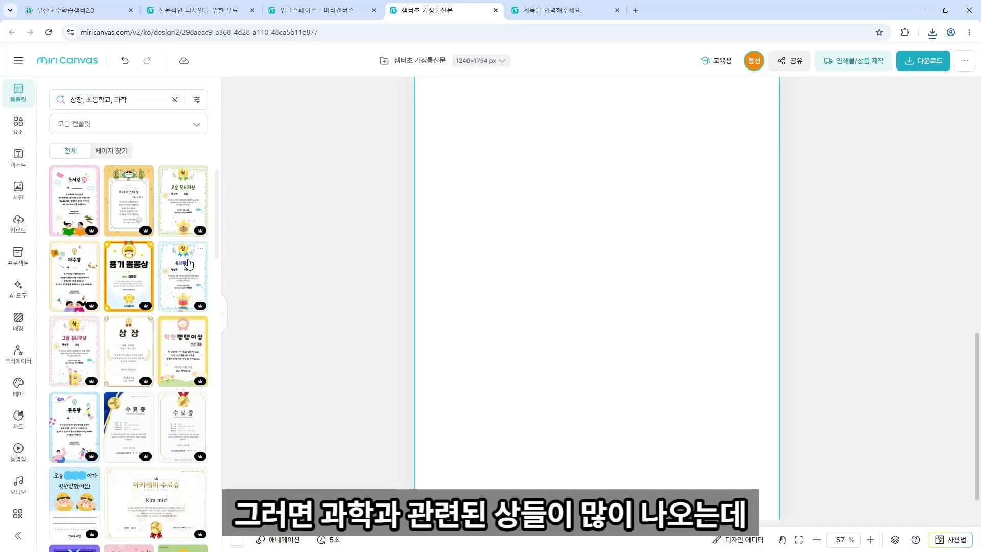
Apply the pink 착한 어린이상 certificate template to the page.
scroll(188, 265, "down", 6)
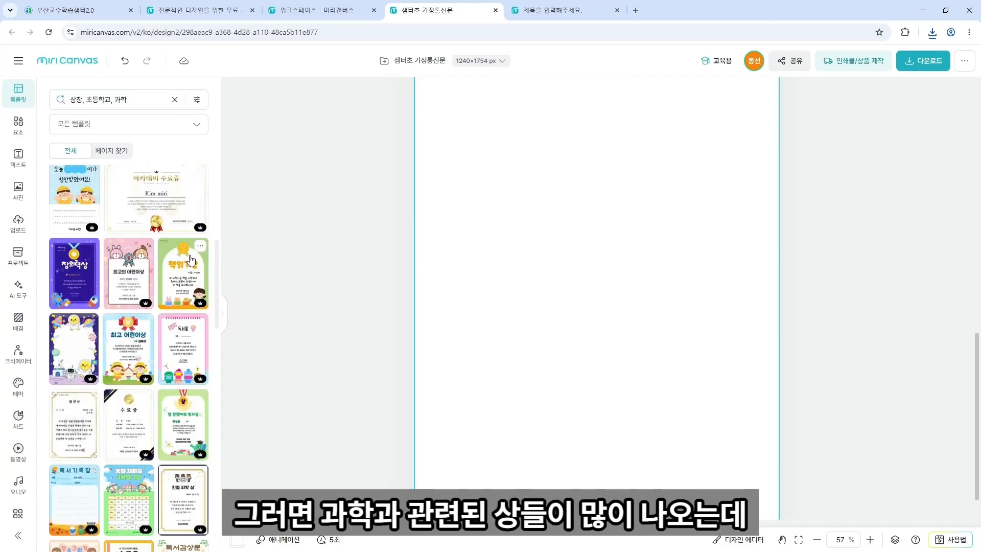
scroll(188, 269, "down", 5)
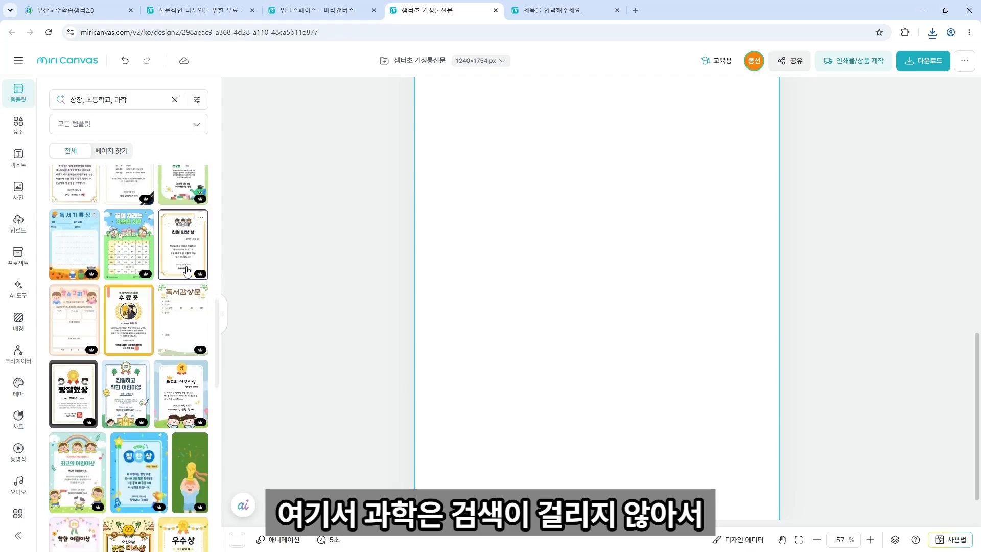
scroll(183, 261, "down", 3)
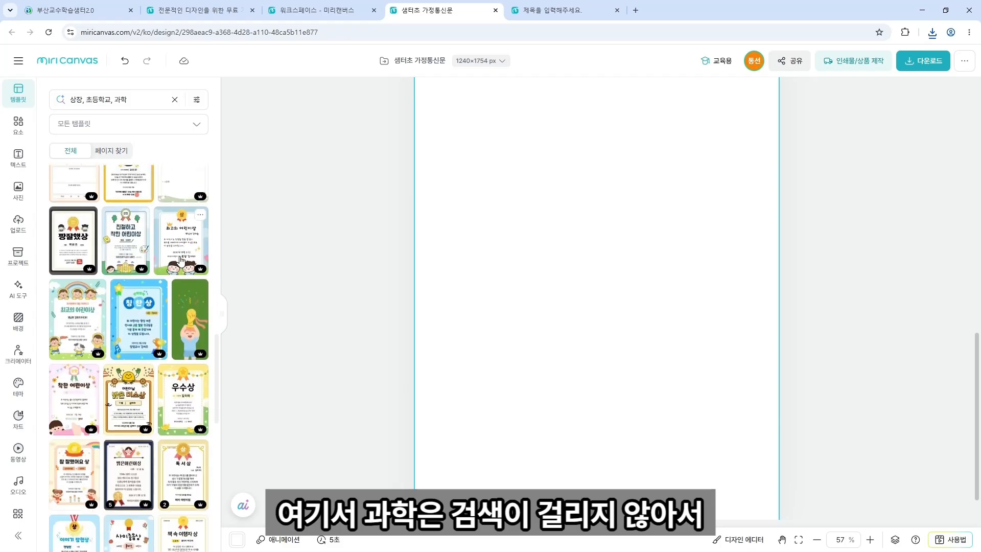
left_click(71, 405)
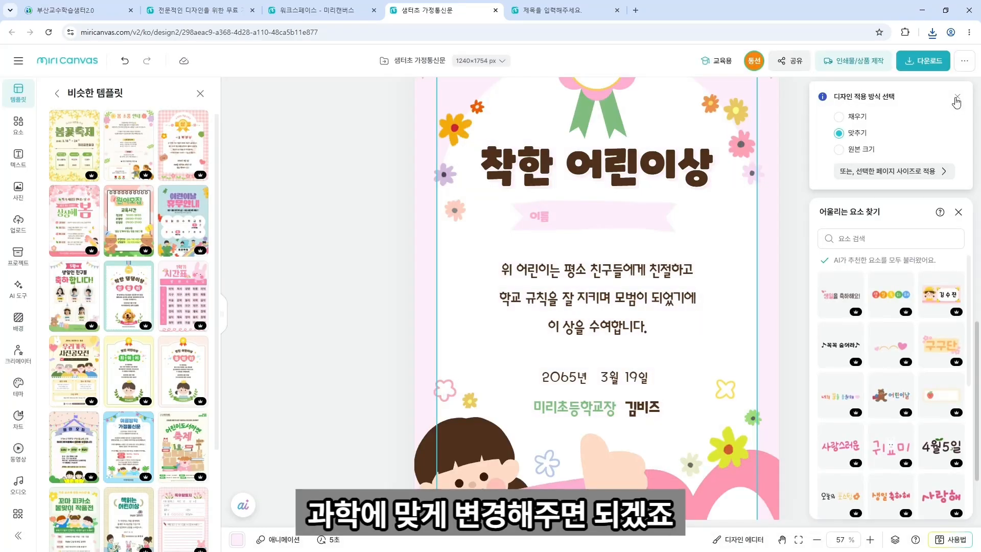
Change the certificate title to 과학행사 상장.
left_click(956, 99)
double_click(640, 169)
type("ㄱ")
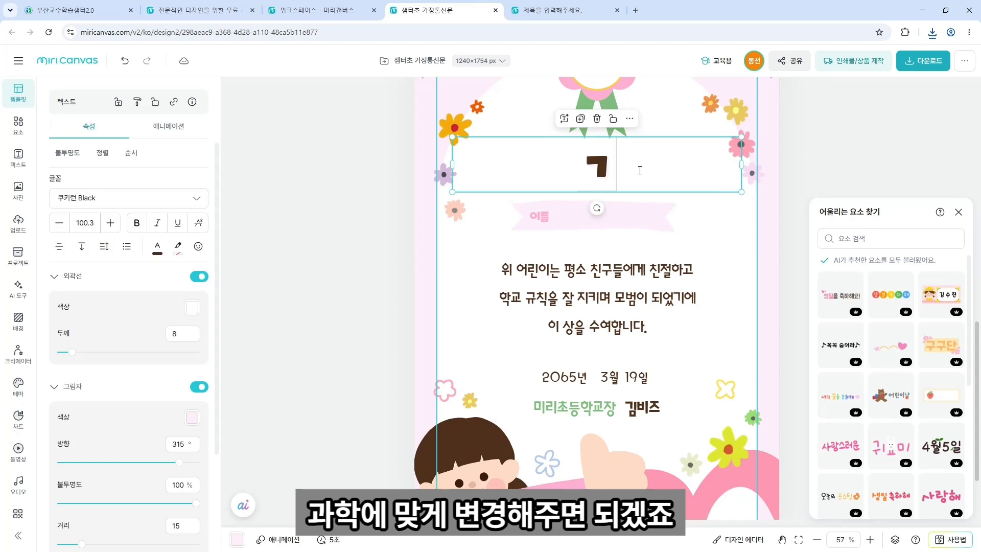
type("과학사")
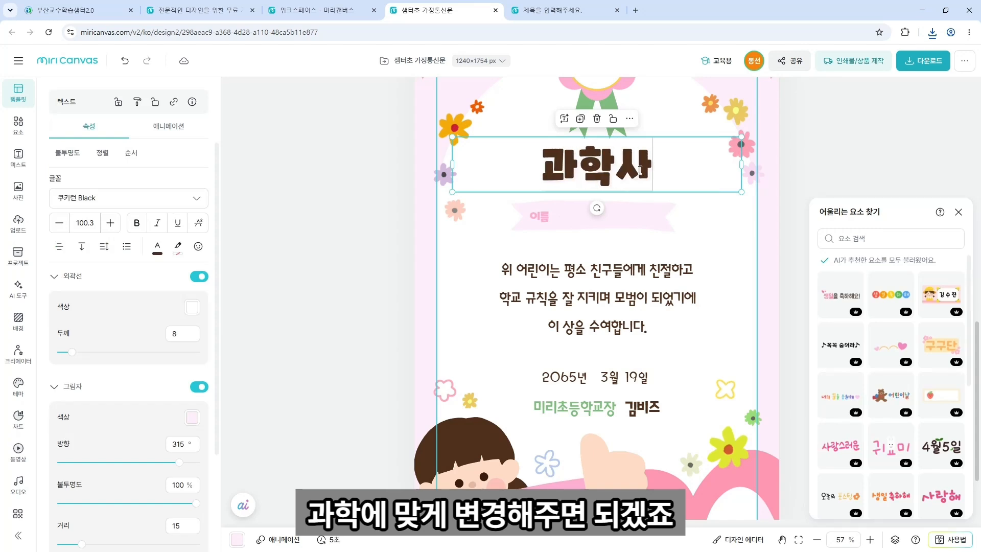
key("BackSpace")
type("행사 상자")
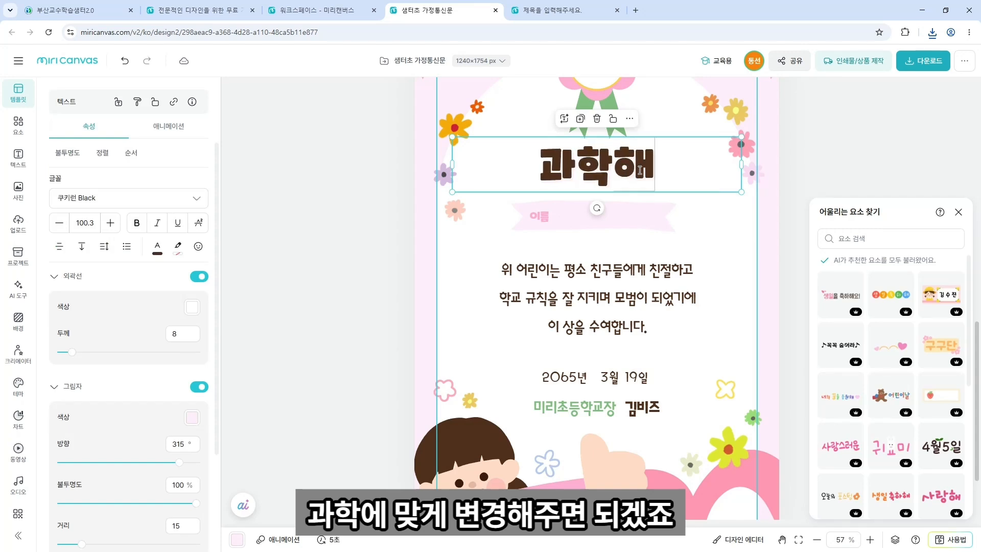
type("ㅇ")
left_click(642, 224)
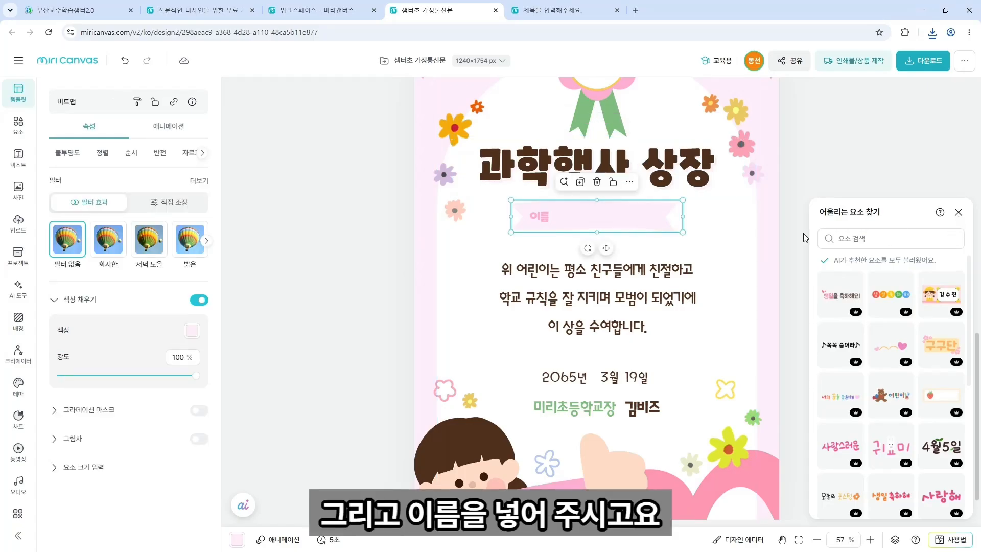
Duplicate the certificate page as page 3.
scroll(798, 245, "down", 3)
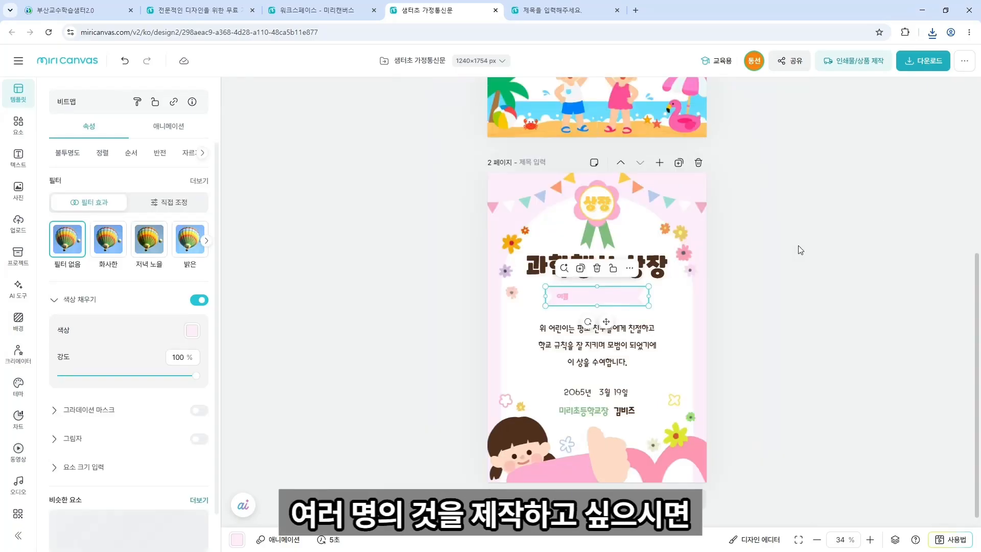
scroll(798, 245, "up", 2)
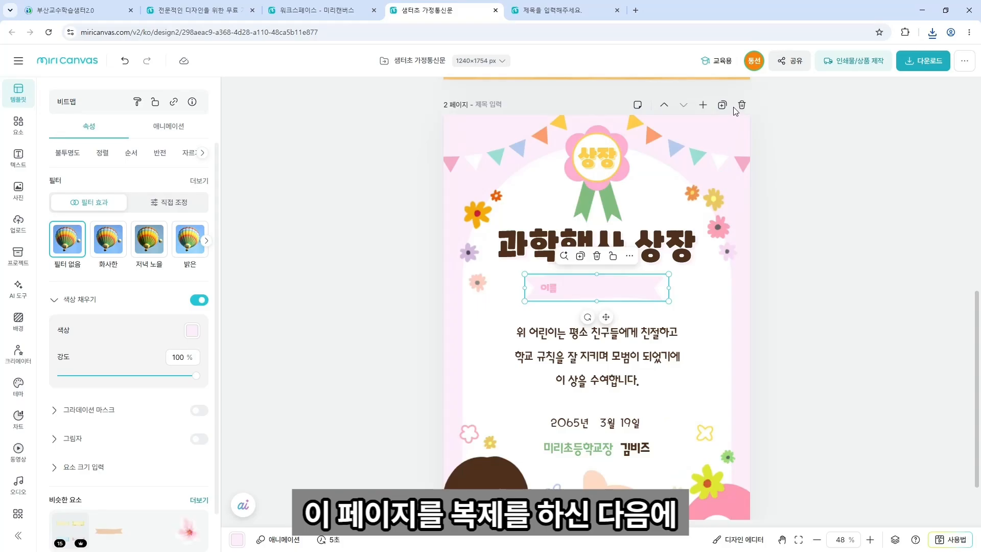
left_click(720, 105)
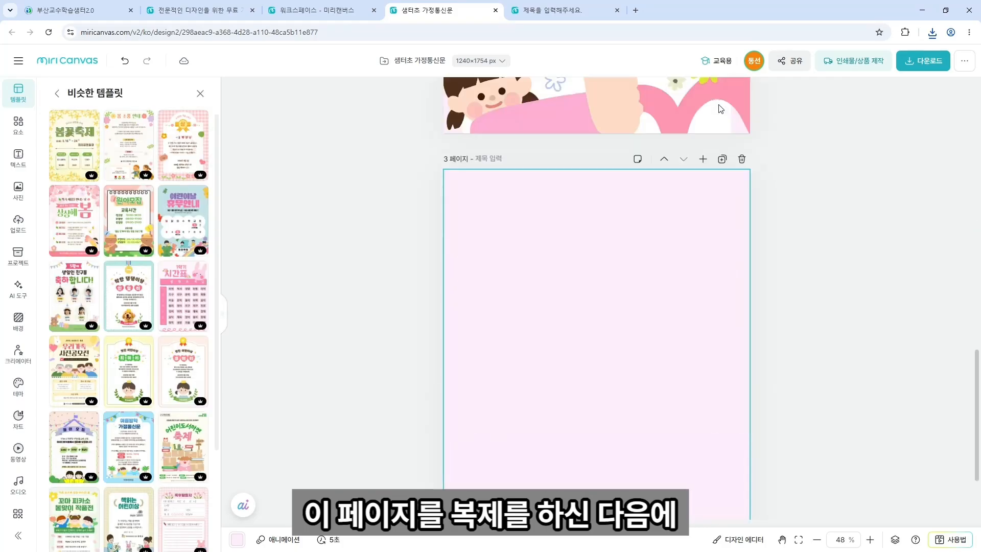
Select the 이름 name banner on page 2 and try to edit it.
scroll(645, 209, "up", 5)
left_click(588, 276)
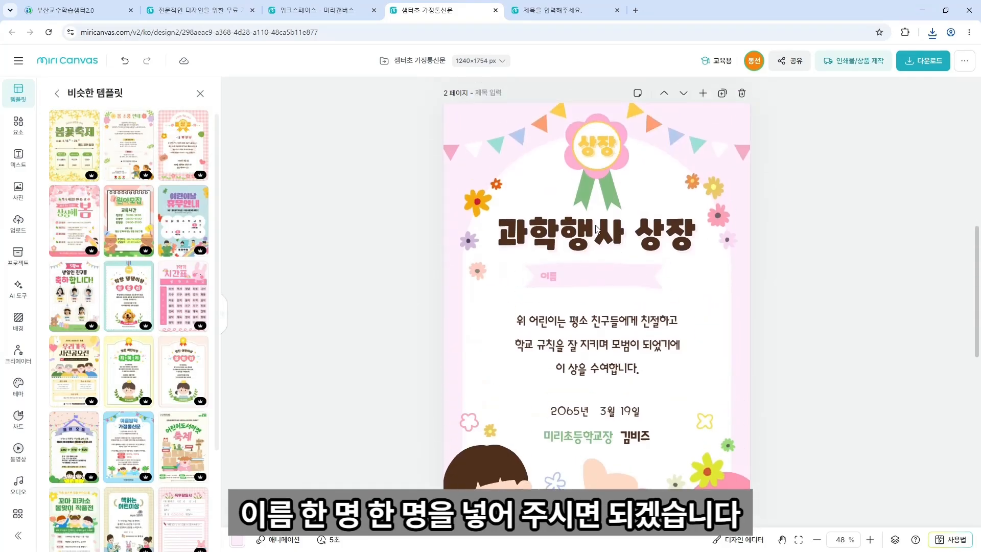
double_click(590, 276)
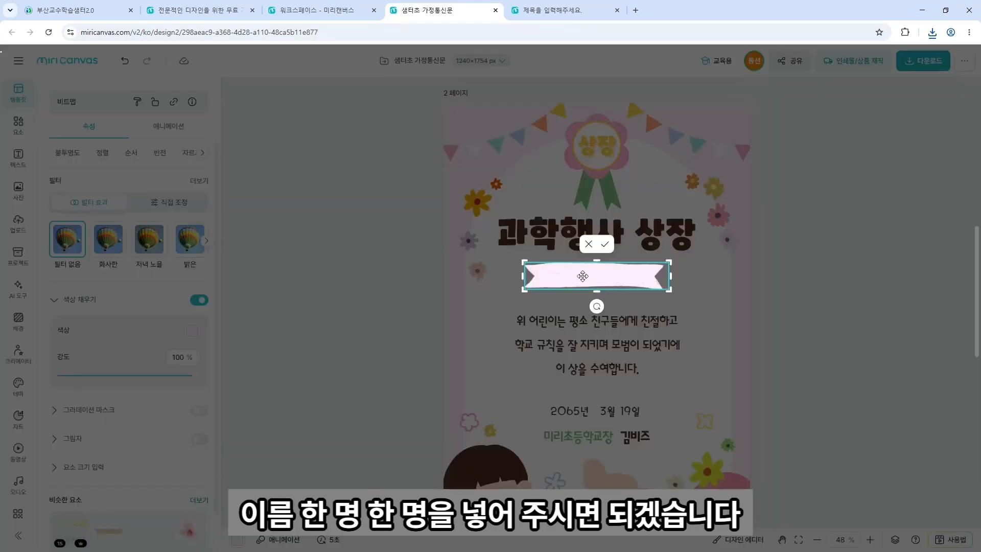
left_click(605, 244)
left_click(581, 280)
left_click(752, 274)
double_click(607, 277)
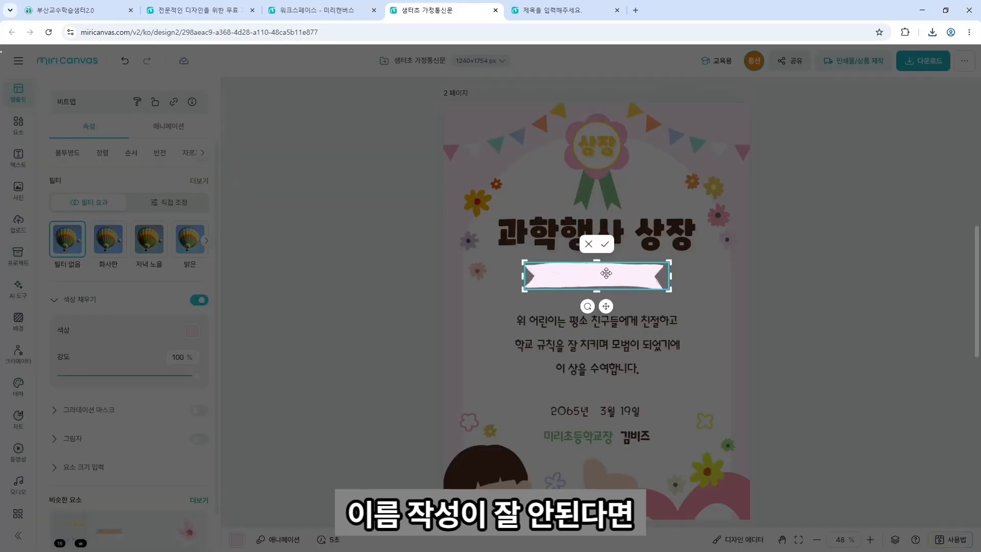
Add a body text box on the 이름 banner and replace its placeholder with the student's name.
left_click(605, 245)
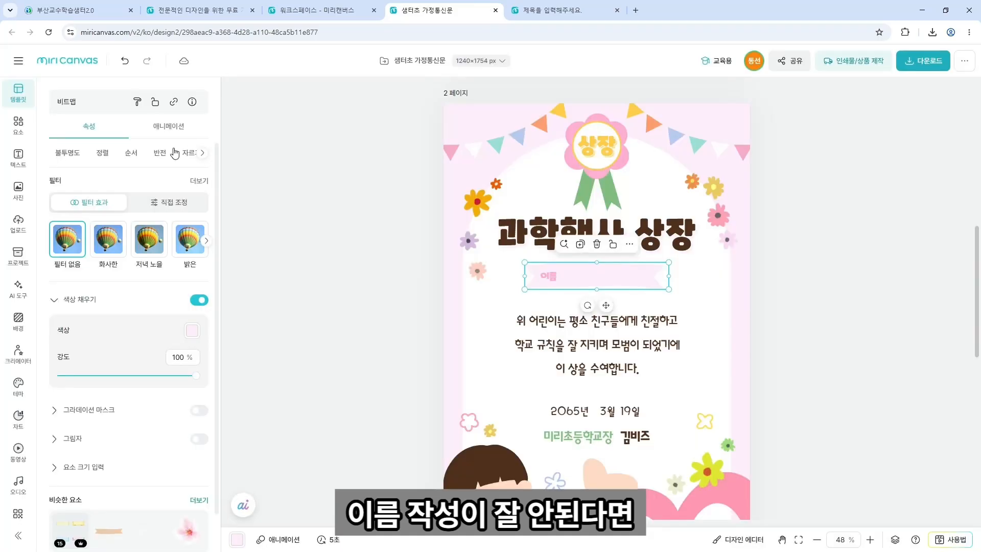
left_click(20, 162)
left_click(113, 233)
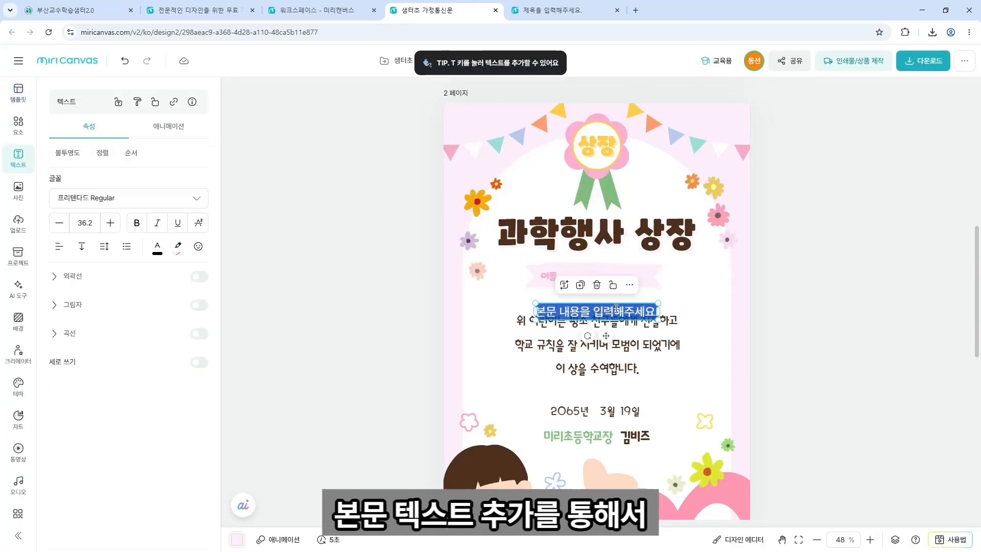
left_click_drag(617, 304, 667, 276)
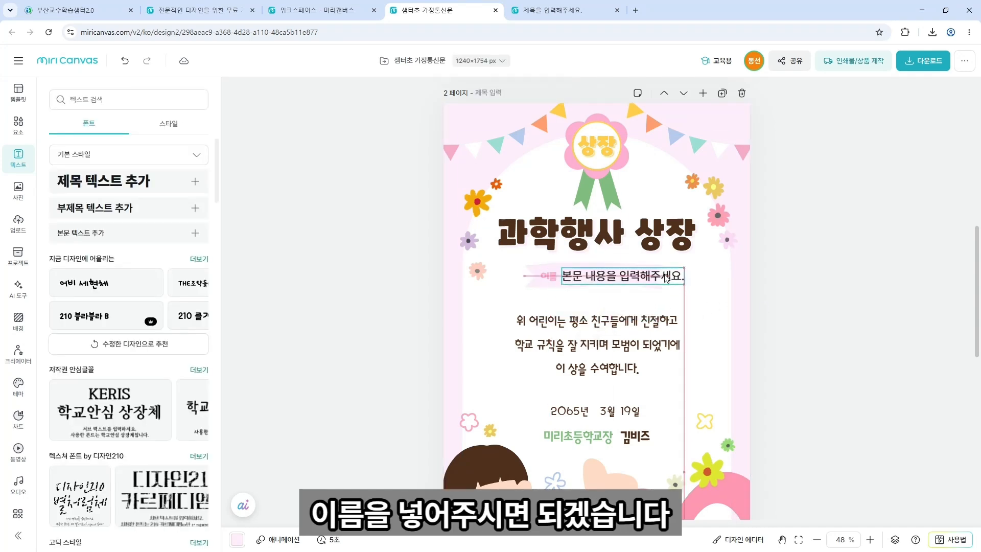
double_click(621, 276)
key("BackSpace")
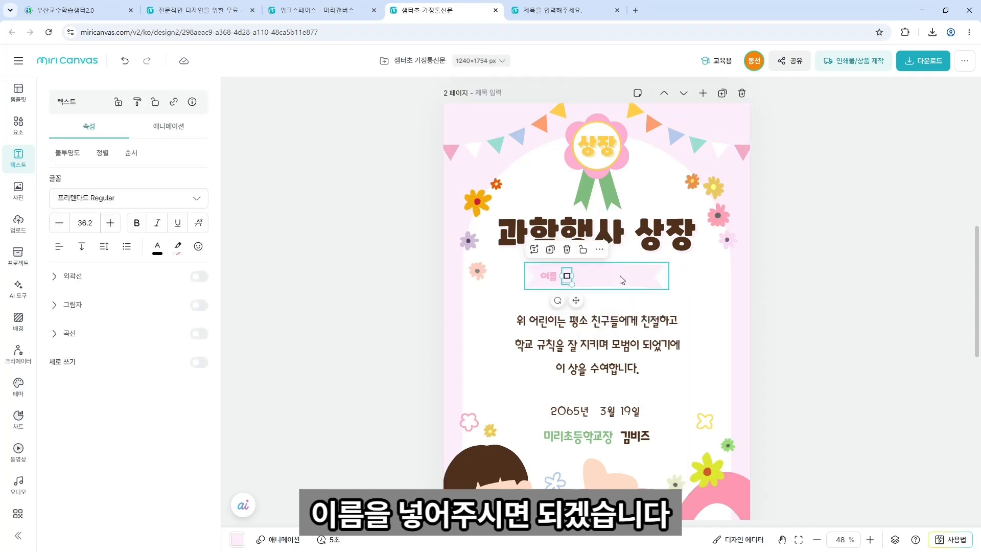
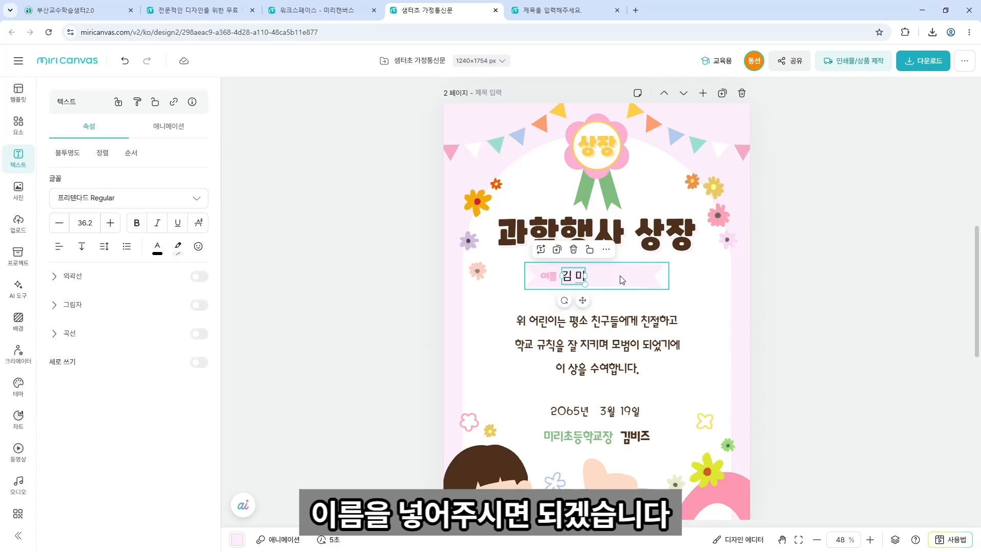
Shift the name text box slightly further right along the banner.
left_click(769, 287)
left_click_drag(582, 281, 603, 282)
left_click(743, 283)
scroll(758, 325, "down", 4)
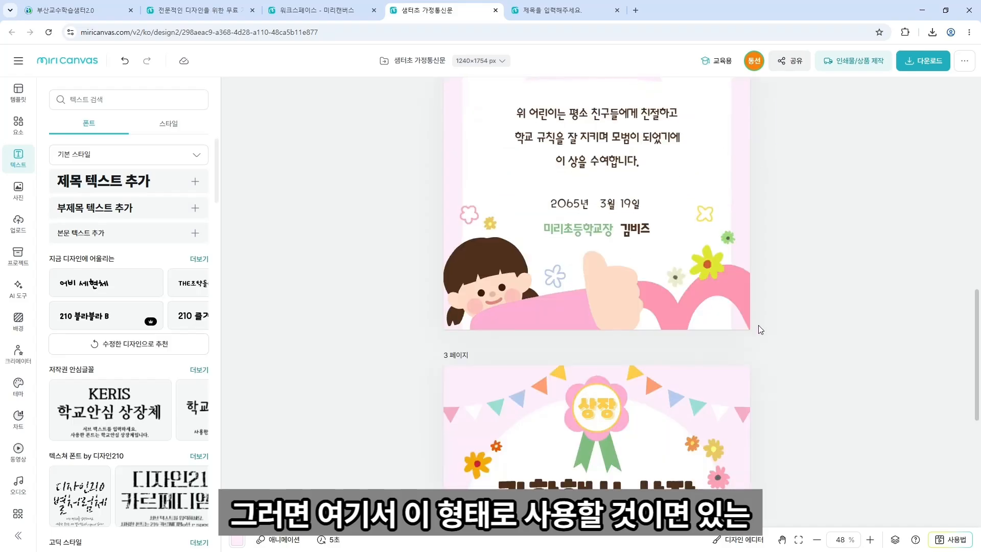
Delete the unnamed page 3 and duplicate the named certificate page.
scroll(758, 325, "down", 3)
left_click(706, 251)
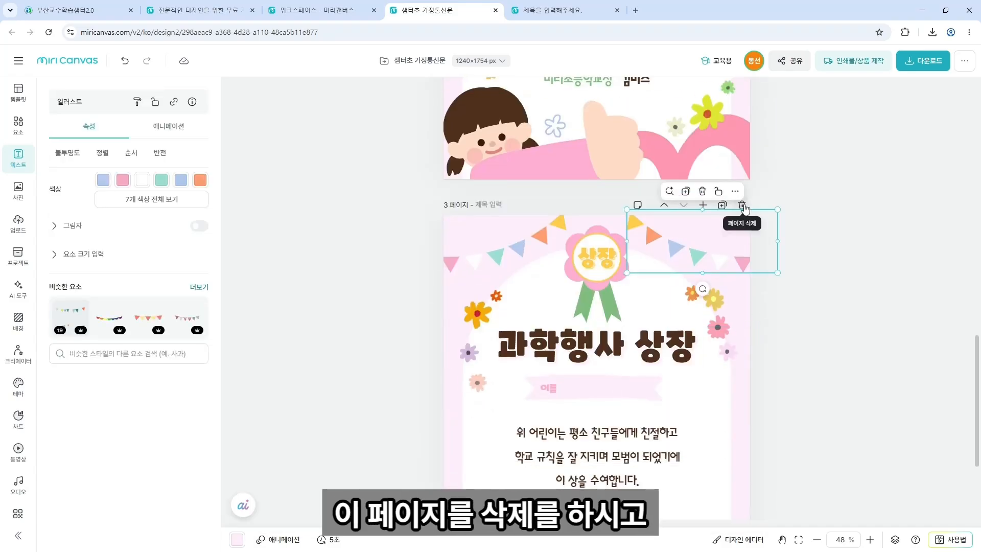
left_click(742, 206)
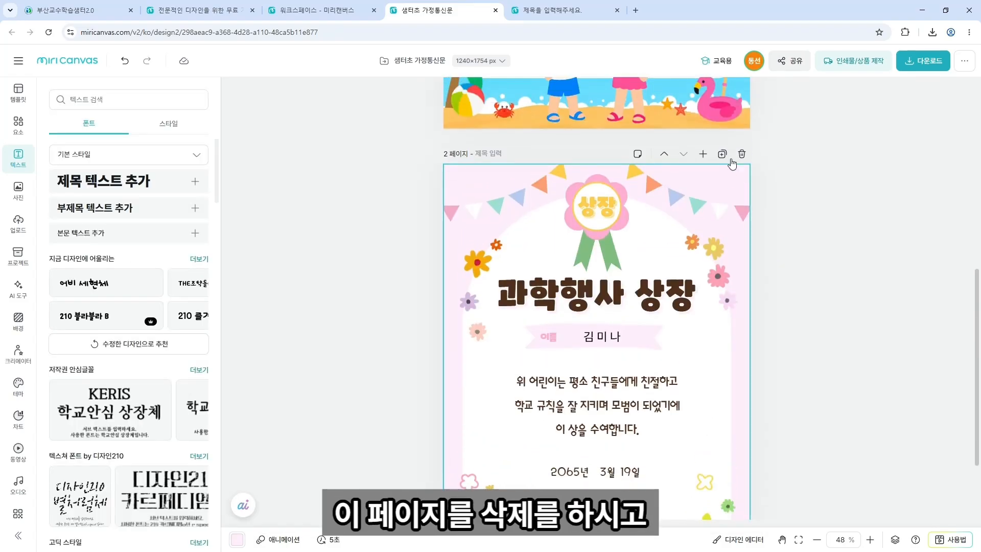
left_click(723, 154)
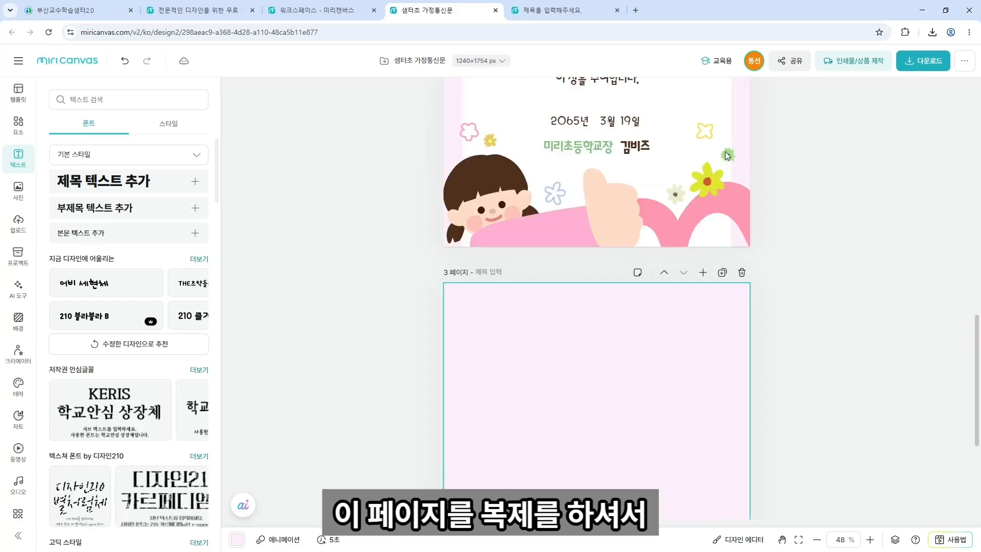
Replace the name on the copied certificate with a different student's name.
double_click(615, 287)
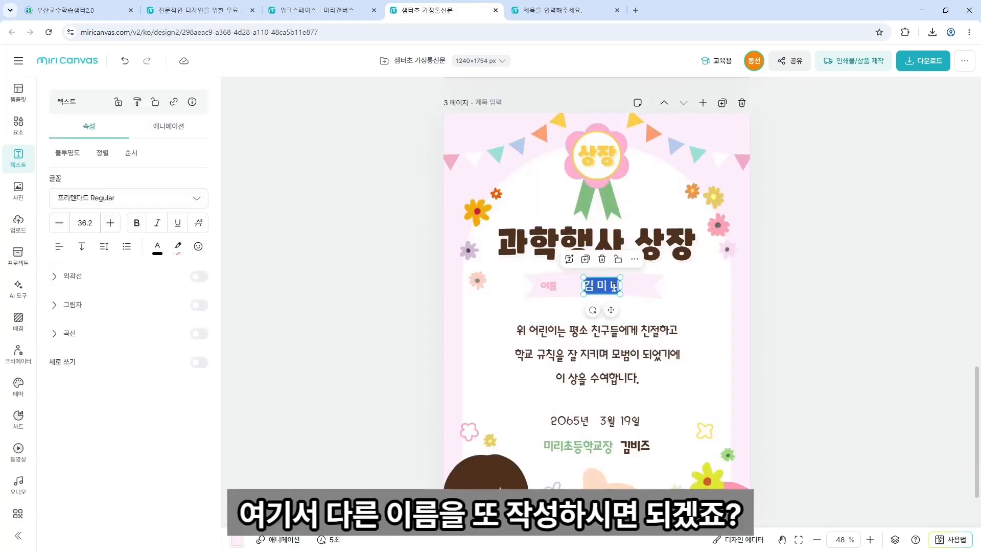
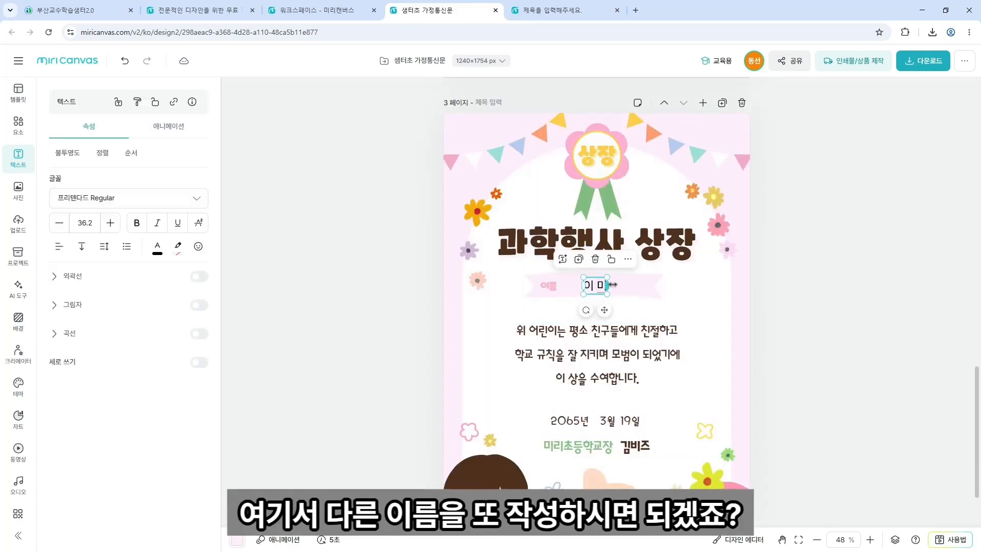
left_click(834, 425)
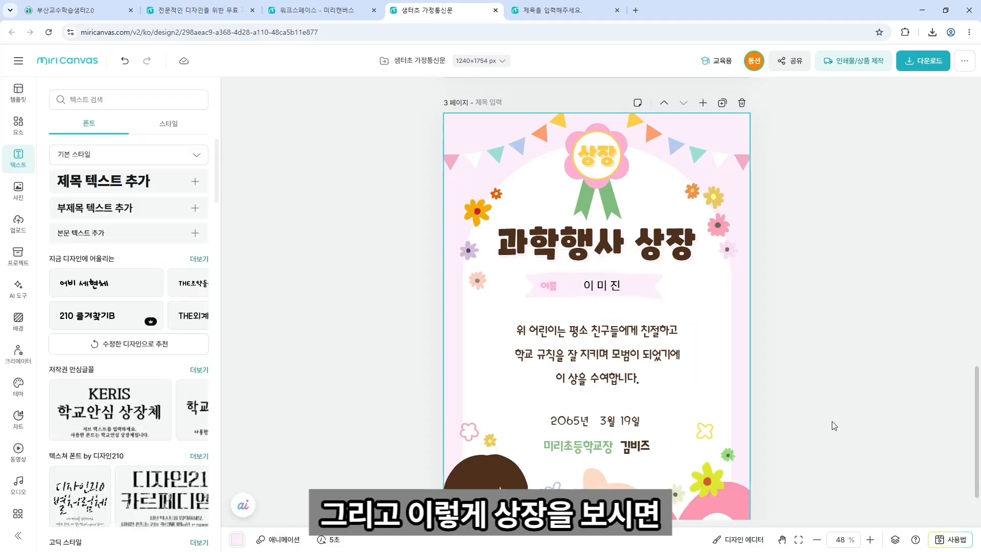
scroll(834, 425, "down", 2)
scroll(834, 425, "down", 8)
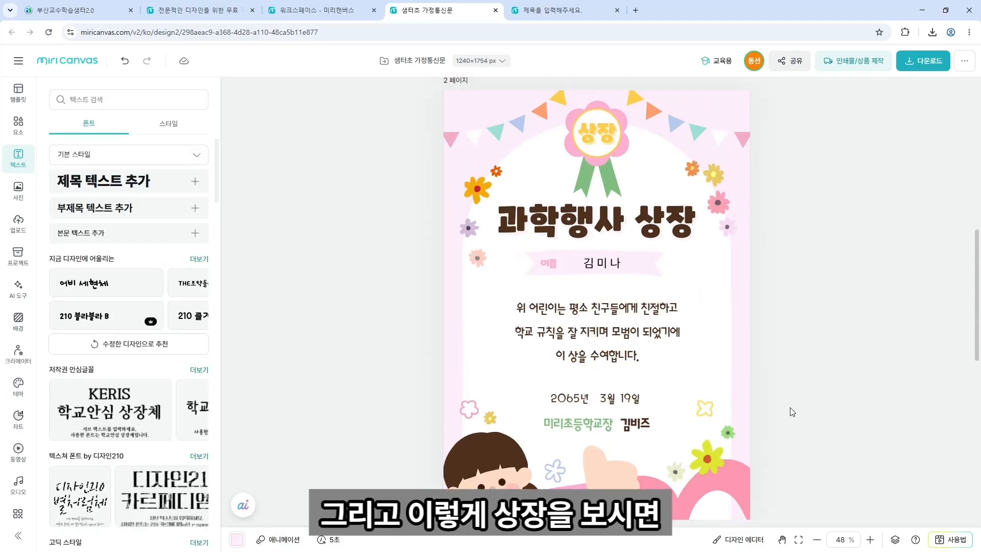
scroll(733, 402, "down", 1)
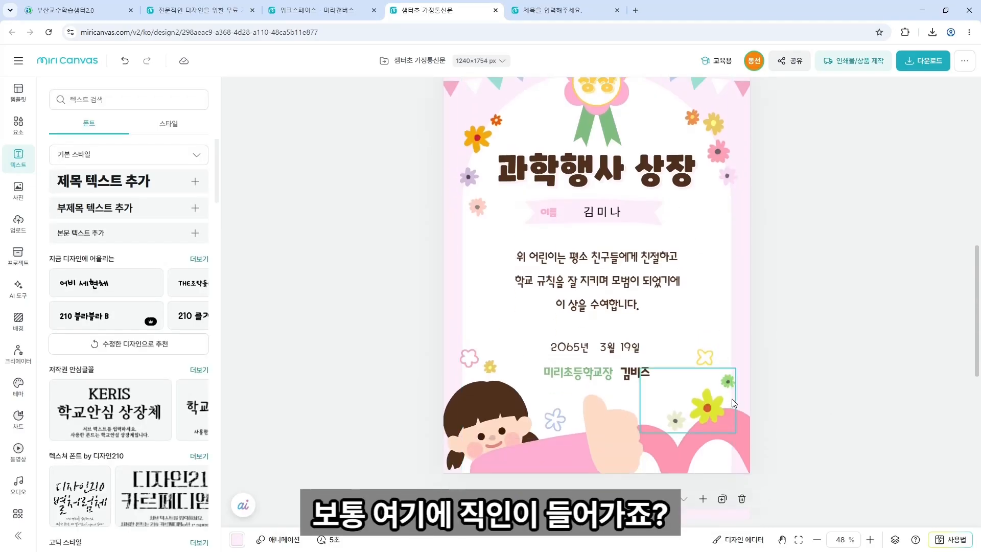
scroll(732, 398, "up", 2)
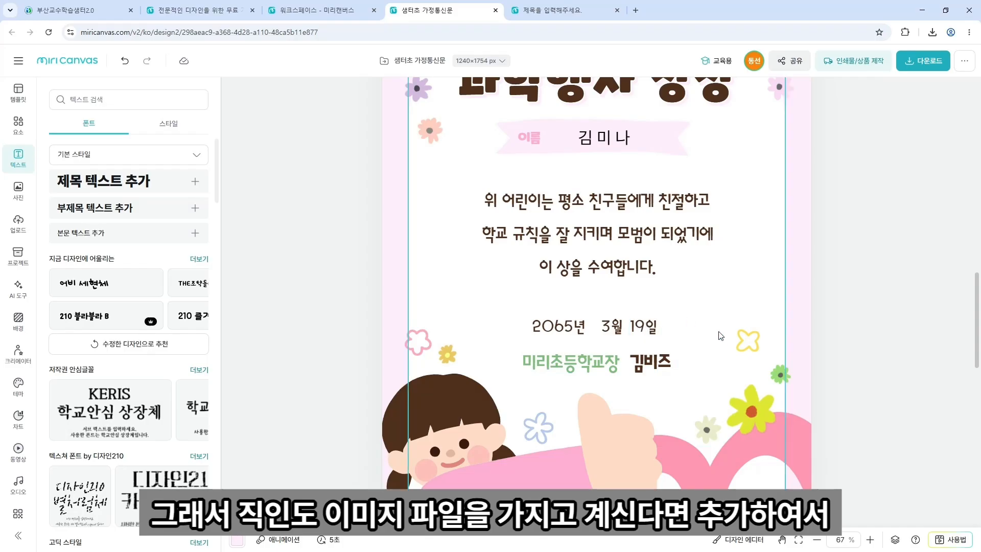
scroll(724, 341, "up", 2)
scroll(724, 342, "down", 10)
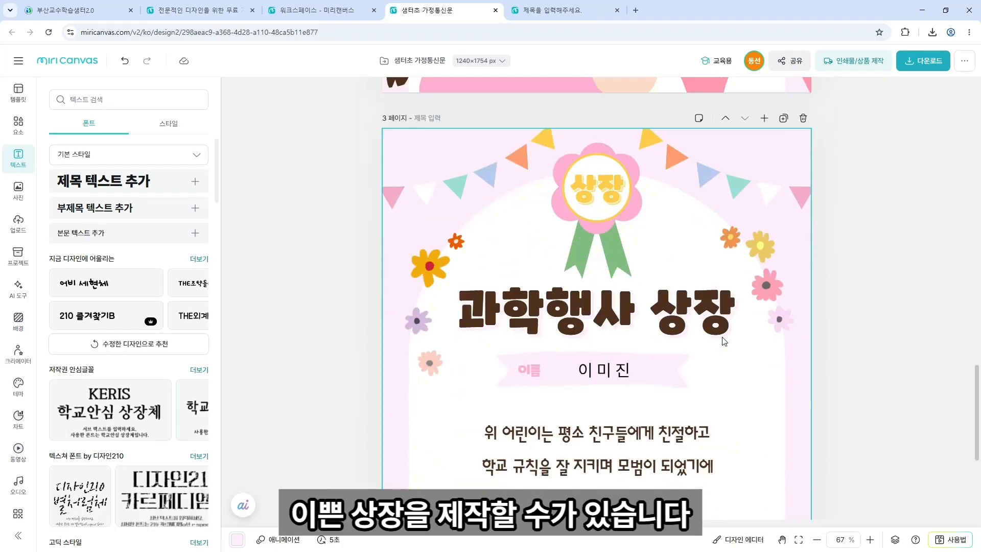
scroll(724, 341, "up", 15)
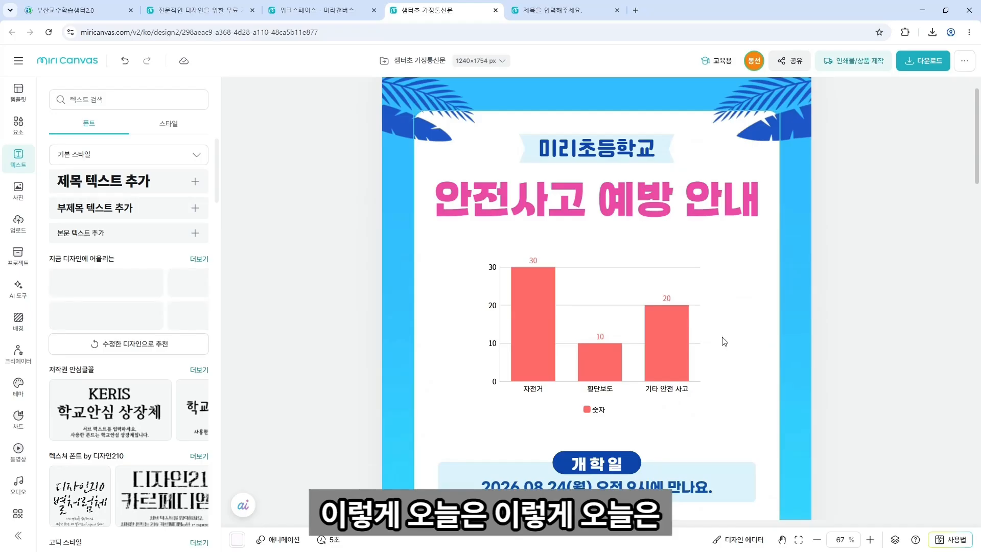
scroll(722, 342, "down", 3)
scroll(626, 316, "down", 1)
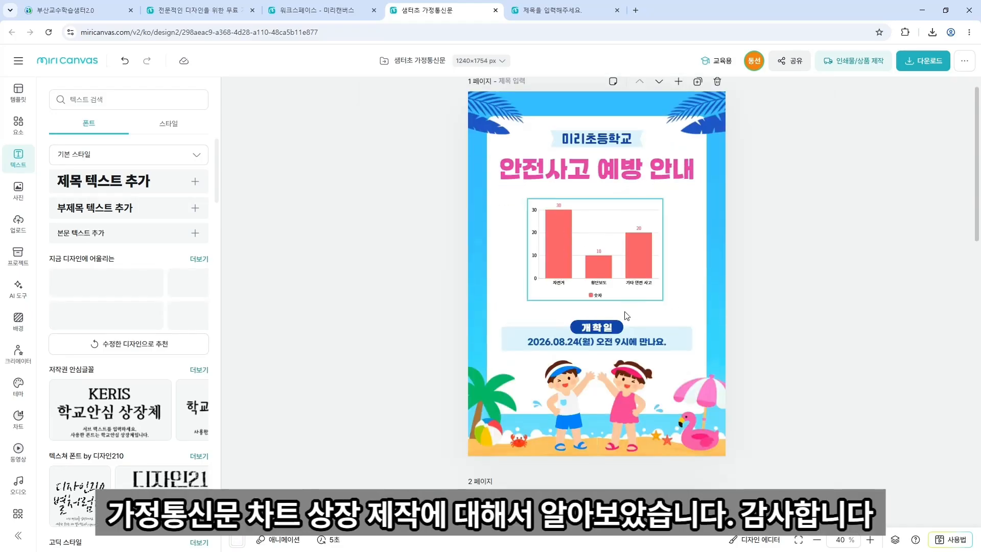
scroll(626, 316, "down", 5)
scroll(627, 315, "up", 3)
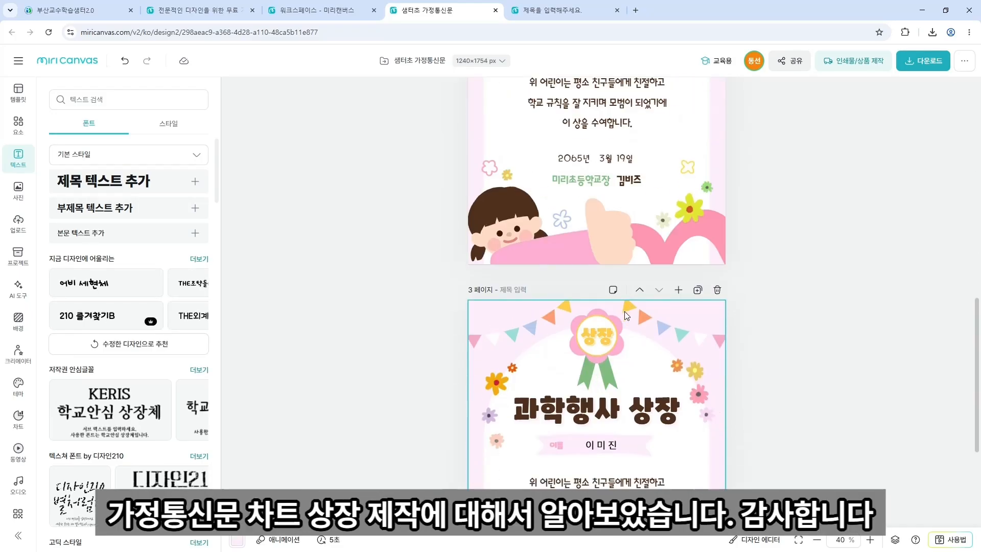
scroll(626, 316, "up", 2)
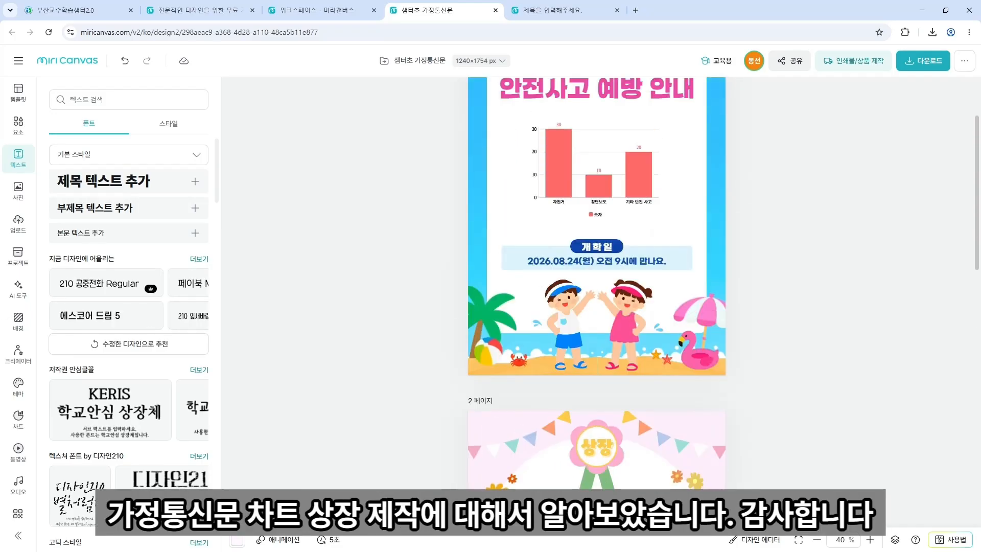